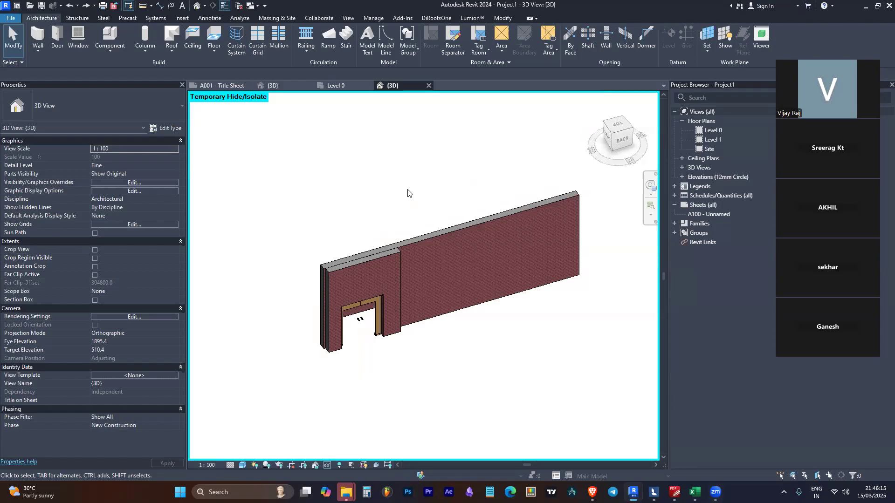
click(538, 247)
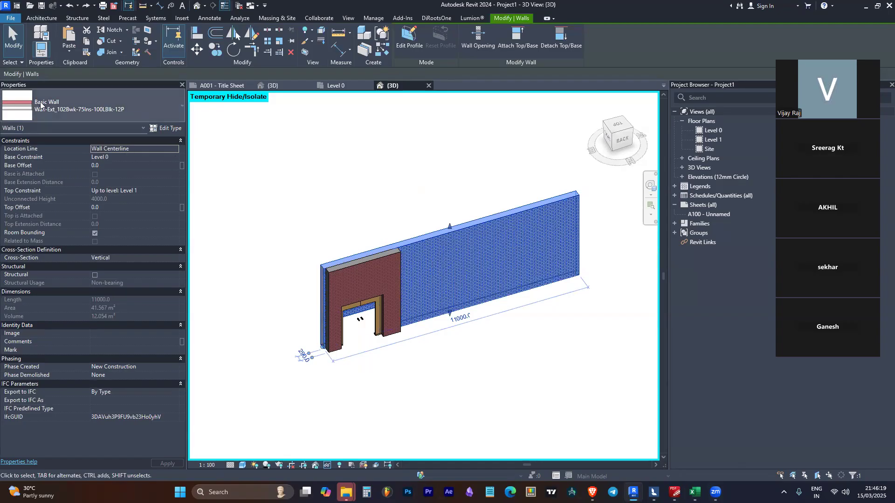
click(497, 178)
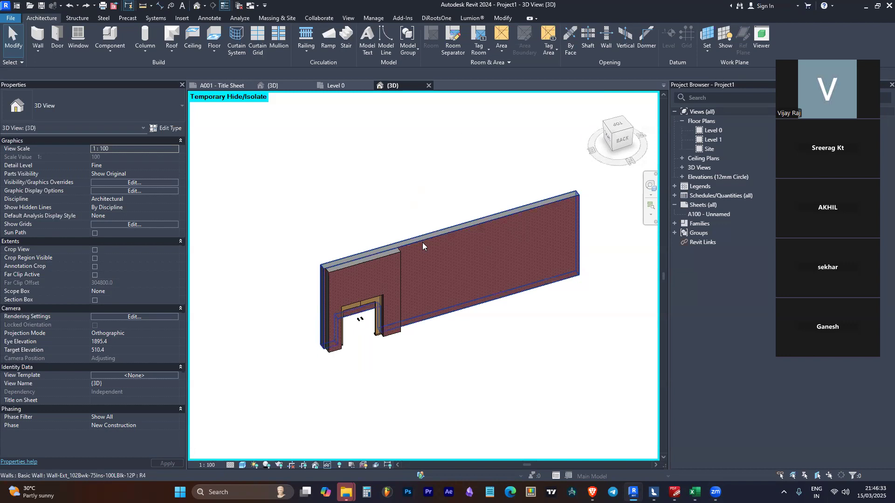
scroll(564, 267, up, 4)
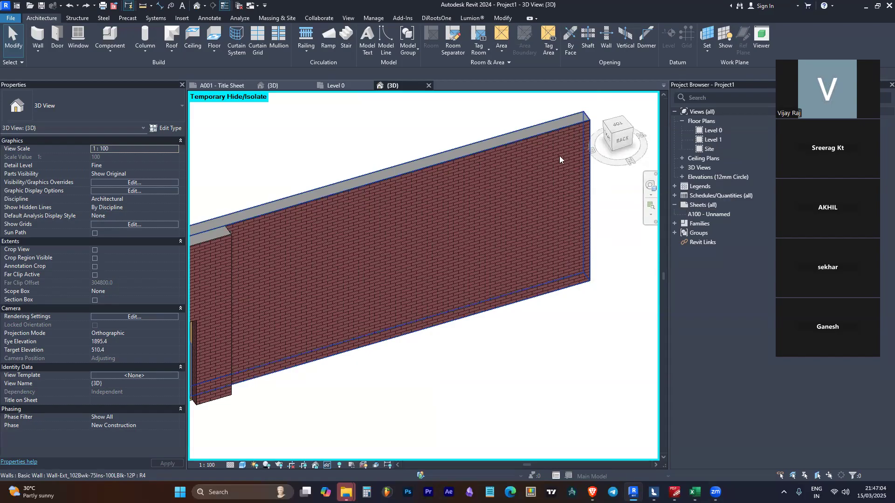
scroll(422, 169, down, 3)
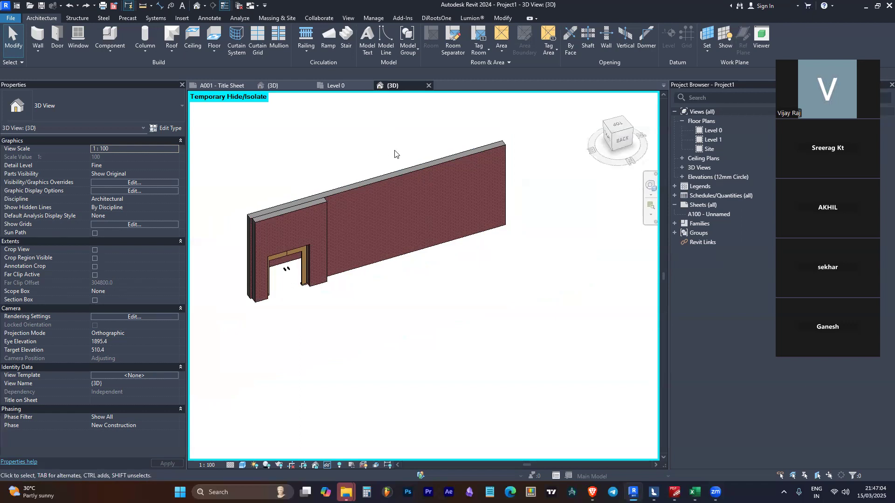
- Draw a chain of connected walls in front of the brick wall using the Stacked_Wall-Typ_Cladding_w-Plinth_w-Footing type
click(33, 29)
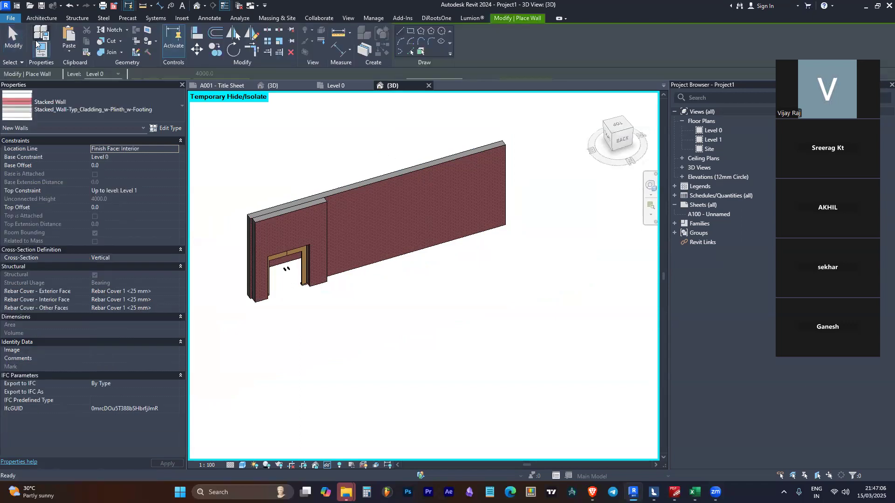
click(99, 107)
scroll(46, 149, up, 10)
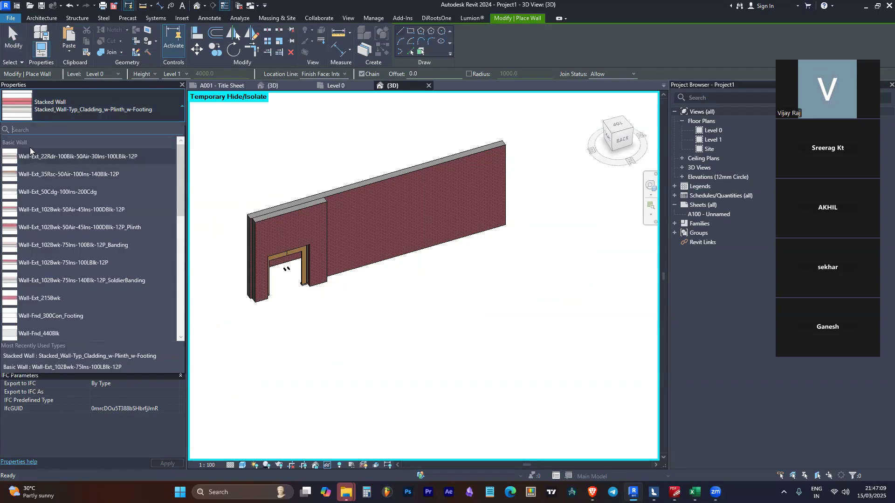
scroll(61, 162, down, 10)
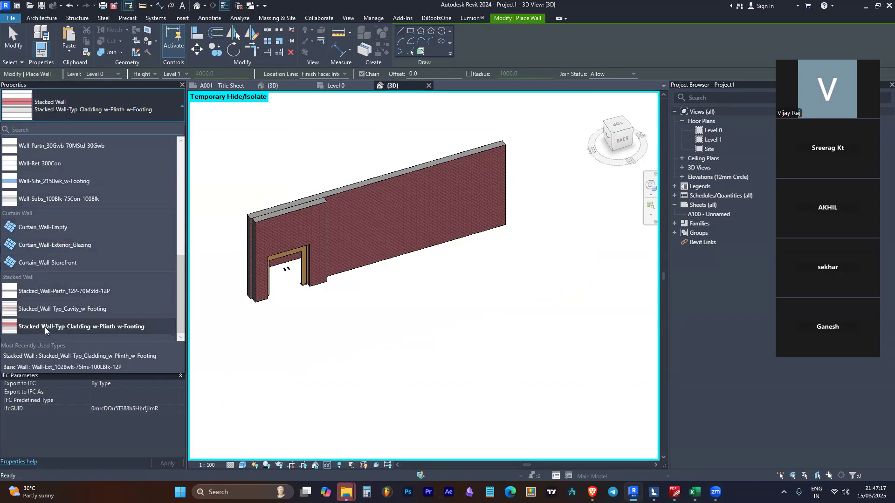
click(80, 328)
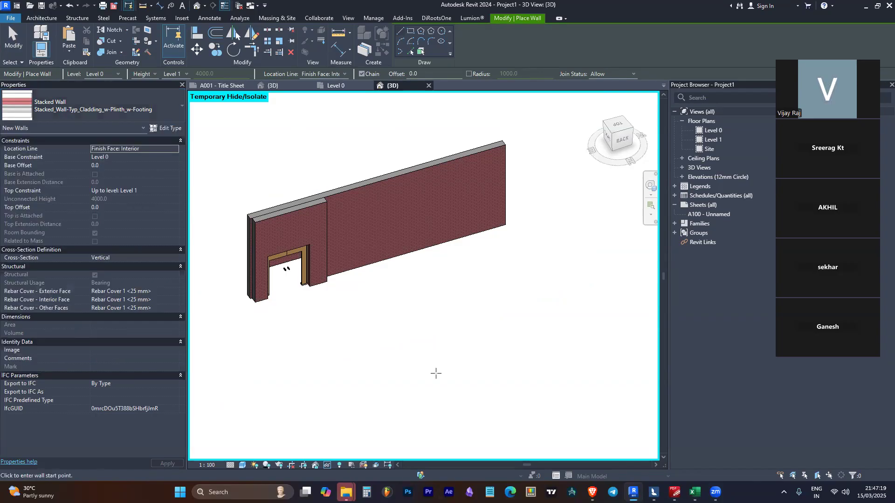
click(340, 388)
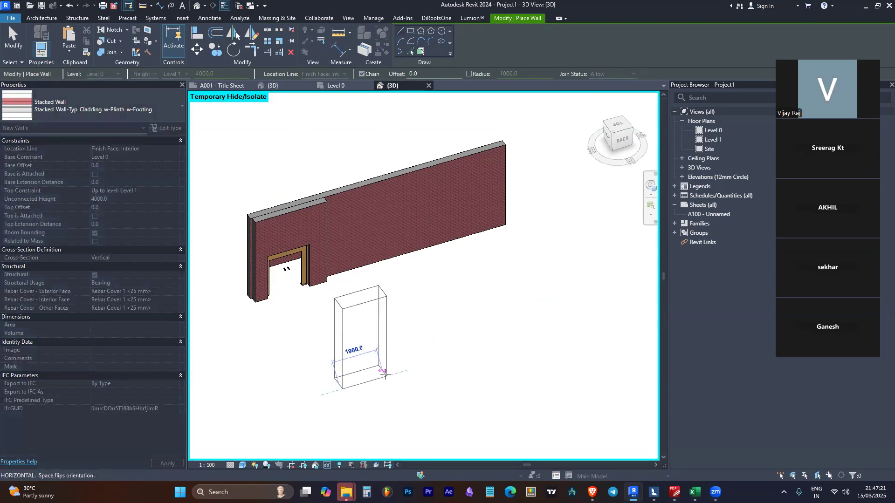
click(403, 368)
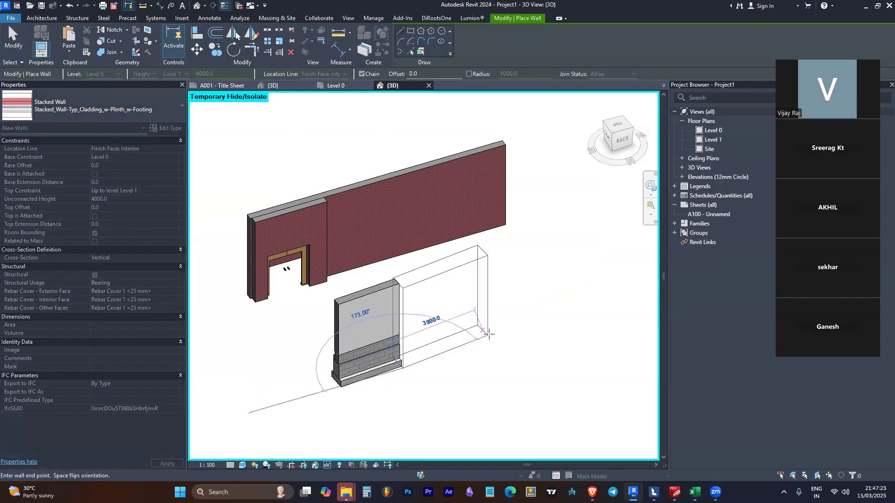
click(485, 332)
click(531, 319)
click(566, 313)
key(Escape)
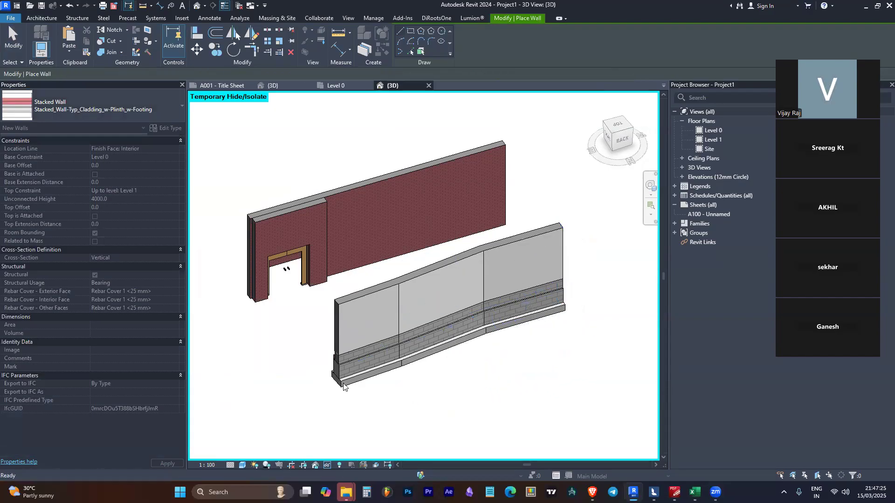
key(Escape)
- Examine the new stacked wall from its end, looking at the cladding, brick plinth, block and footing portions
scroll(347, 381, up, 3)
scroll(357, 367, down, 3)
click(358, 362)
shift+middle_drag(362, 379, 536, 328)
click(309, 403)
scroll(318, 401, up, 3)
shift+middle_drag(370, 381, 451, 372)
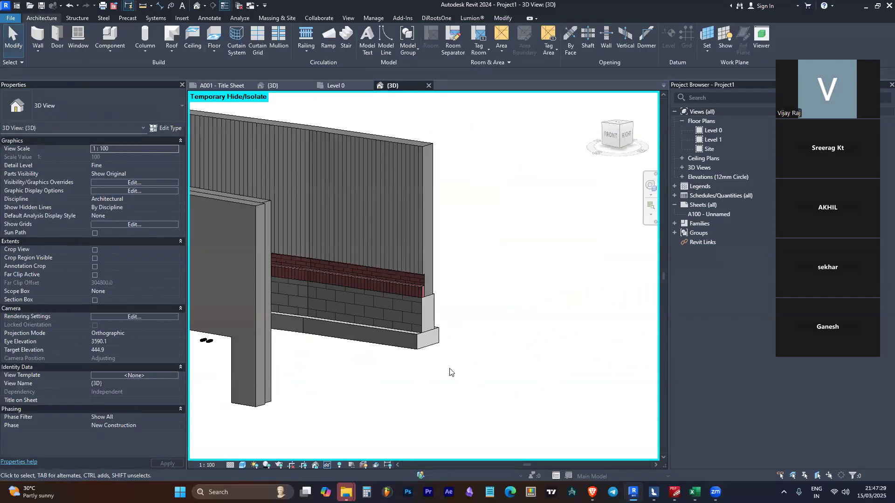
scroll(420, 299, up, 3)
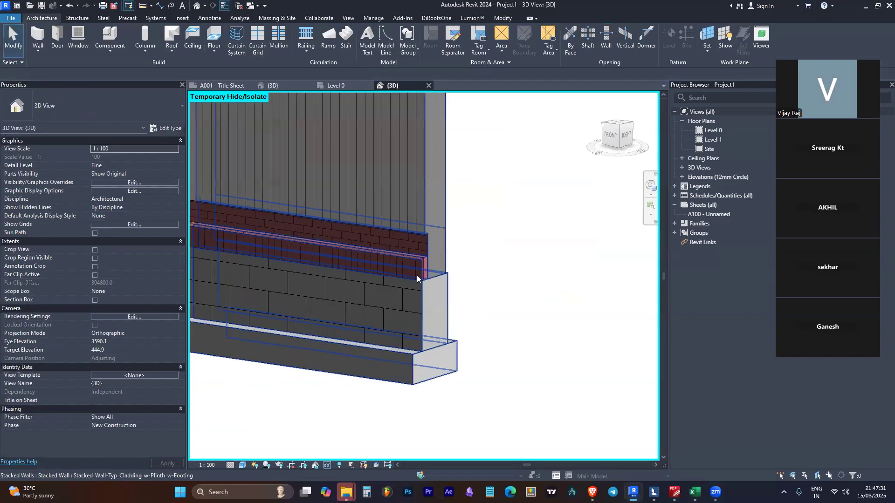
scroll(456, 233, down, 5)
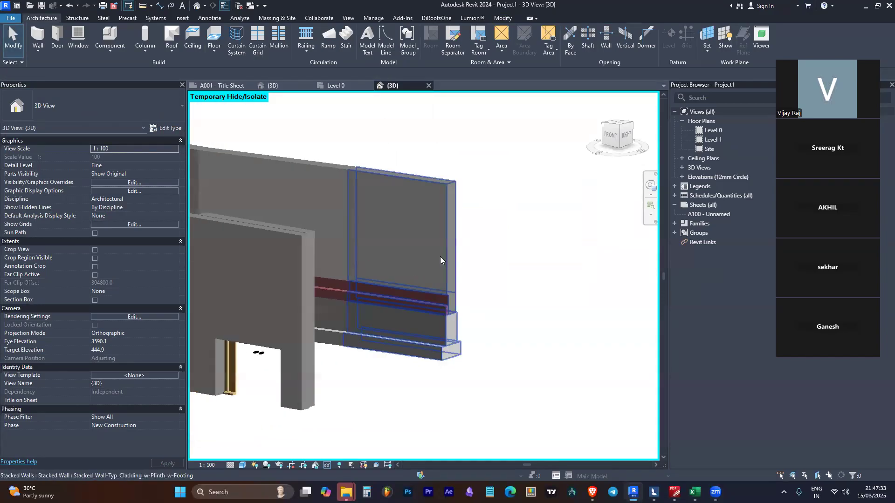
click(440, 256)
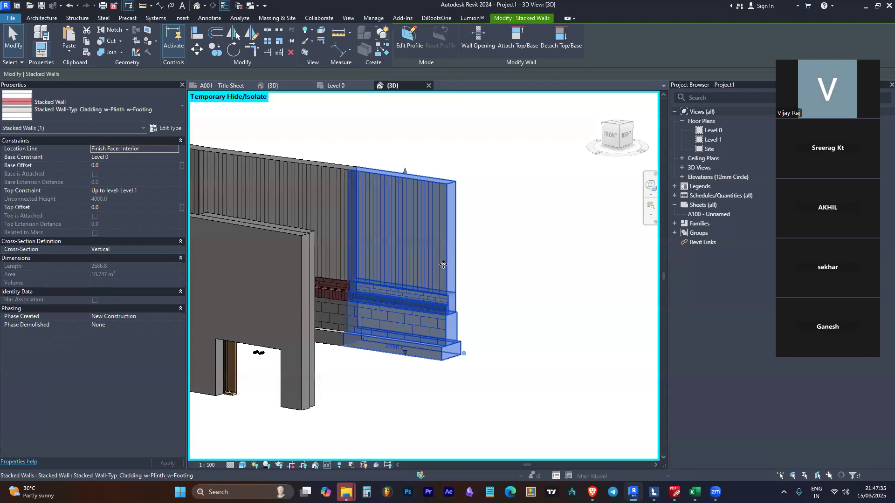
key(Escape)
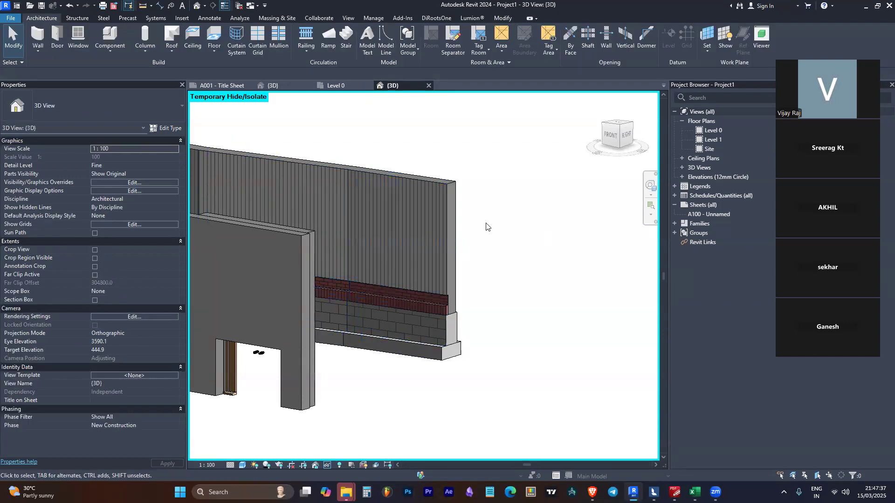
- Open the stacked wall type's assembly structure with the section preview shown and widen the Name column
click(437, 218)
click(164, 129)
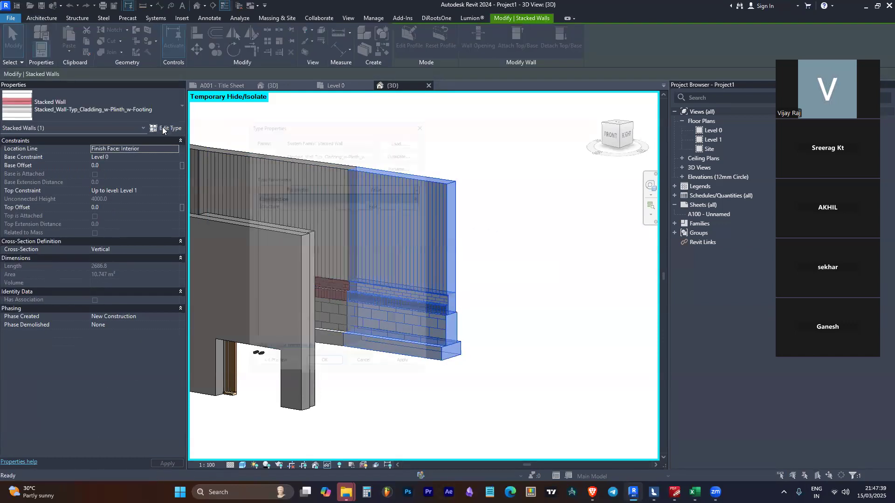
click(353, 202)
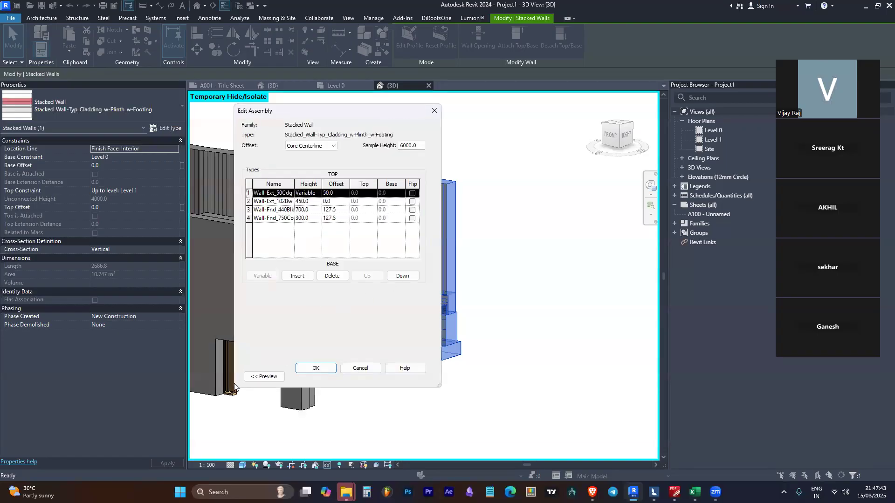
click(264, 377)
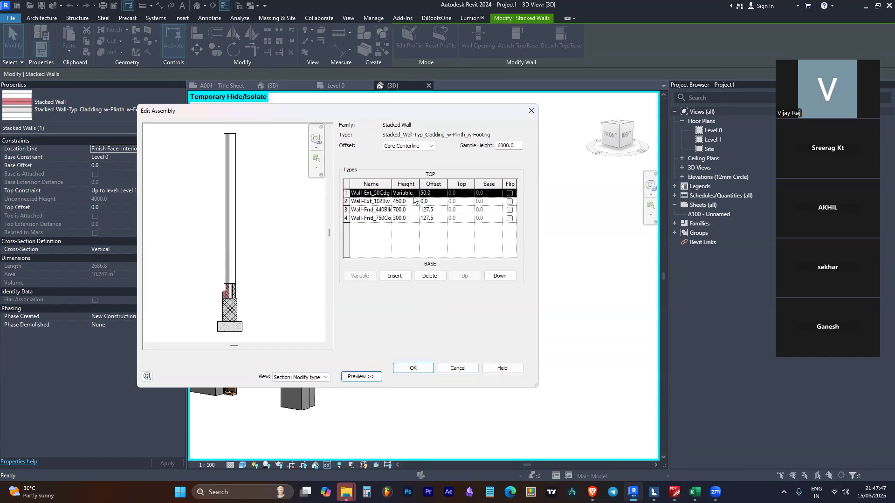
mouse_move(391, 182)
mouse_down()
mouse_move(415, 182)
mouse_move(407, 183)
mouse_up()
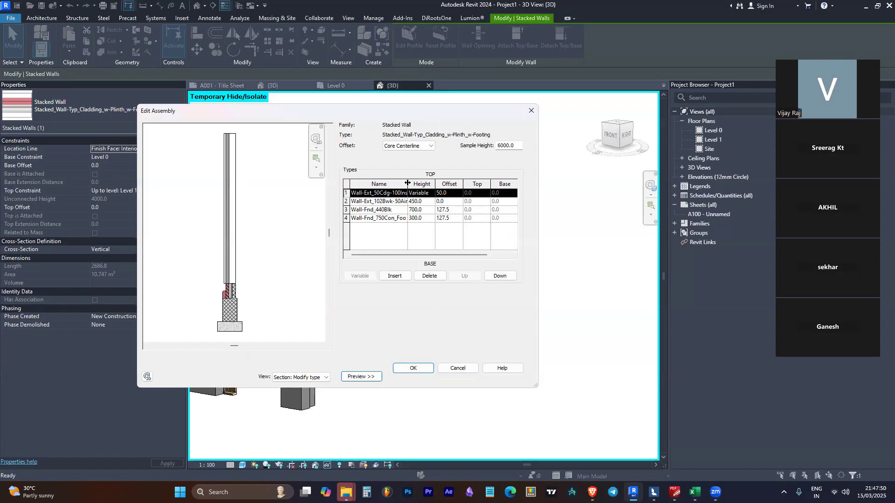
- Set the height of the Wall-Fnd_750Con footing to 500 and of the Wall-Ext_102Bwk wall to 1500
click(430, 218)
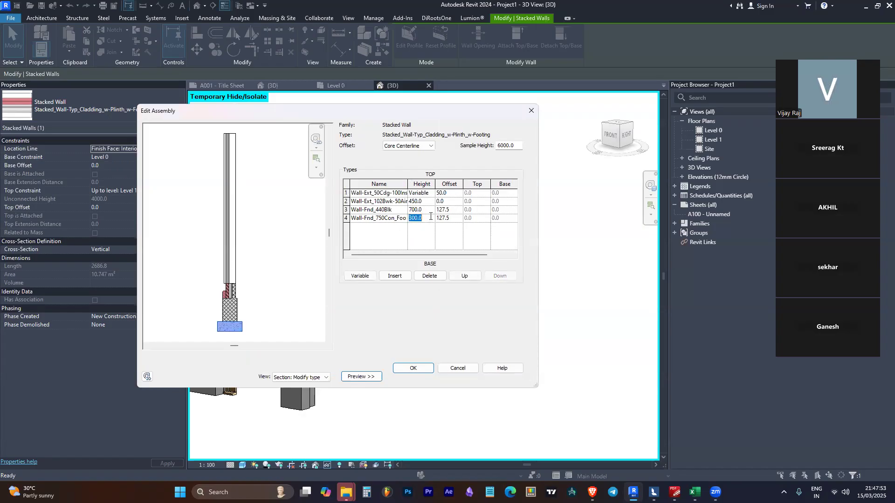
text(500)
key(Tab)
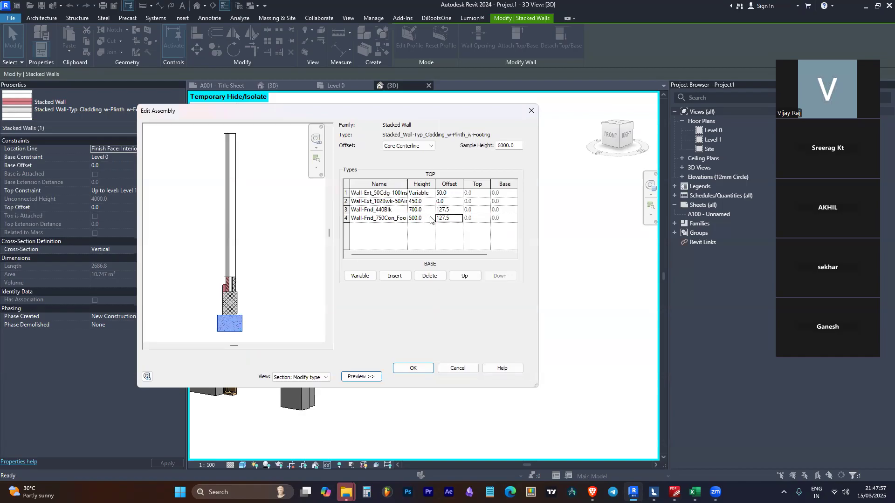
click(424, 209)
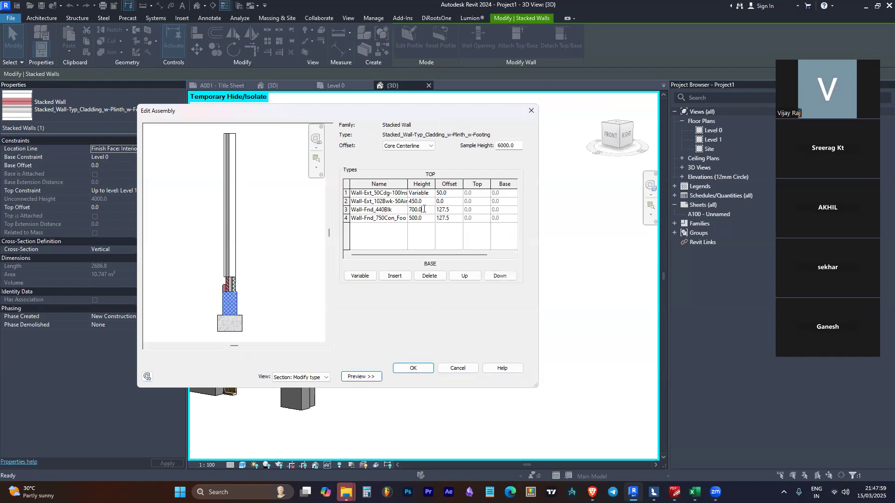
double_click(430, 201)
text(1500)
key(Tab)
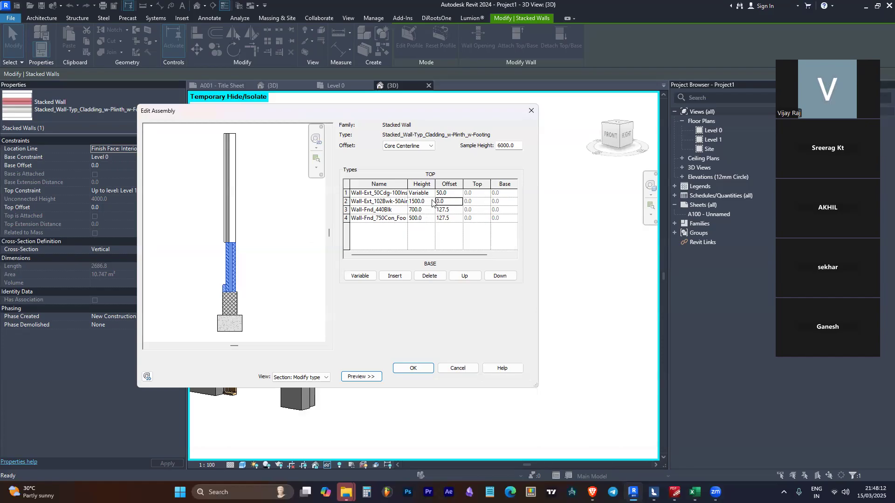
- Set the offset of the Wall-Fnd_440Blk wall in the assembly to 500
click(459, 209)
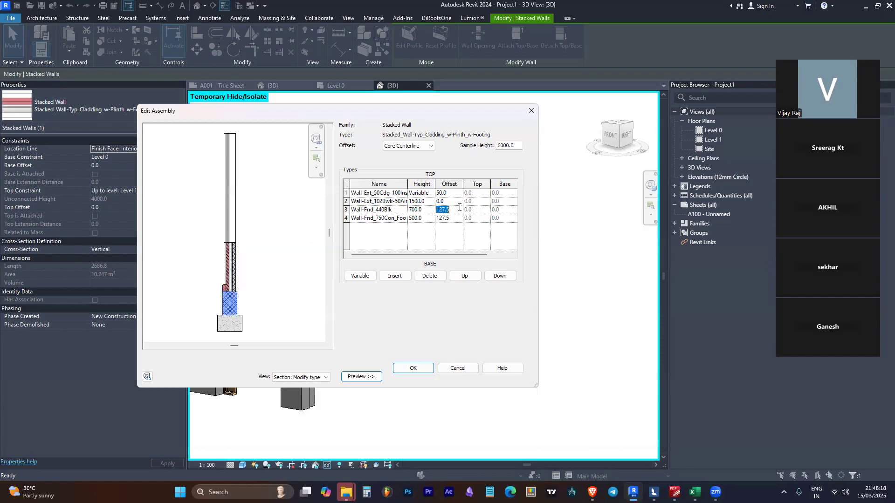
click(457, 218)
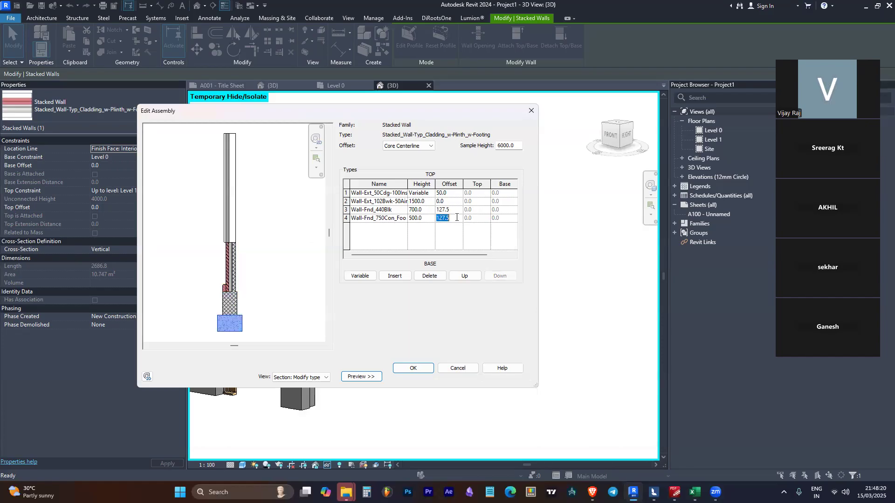
click(457, 210)
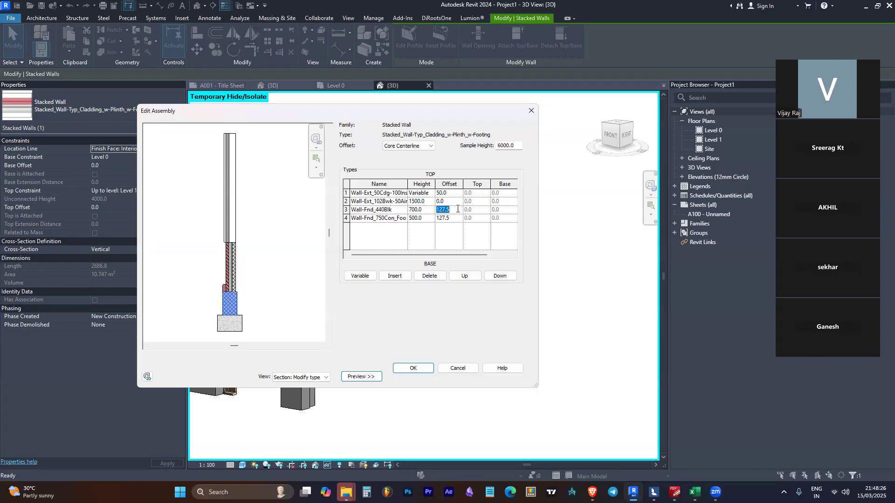
text(500)
key(Tab)
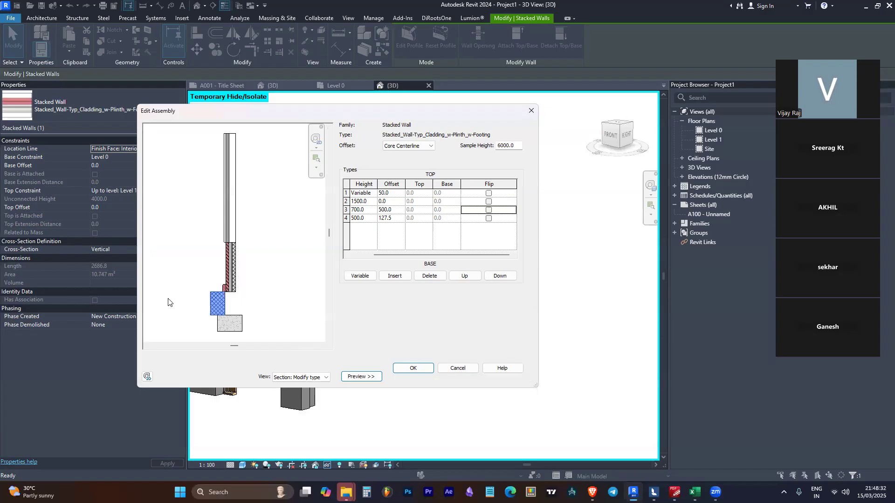
- Change the Wall-Fnd_440Blk wall's offset to -500 to shift it toward the opposite side
click(403, 211)
double_click(403, 212)
key(Home)
text(-)
key(Tab)
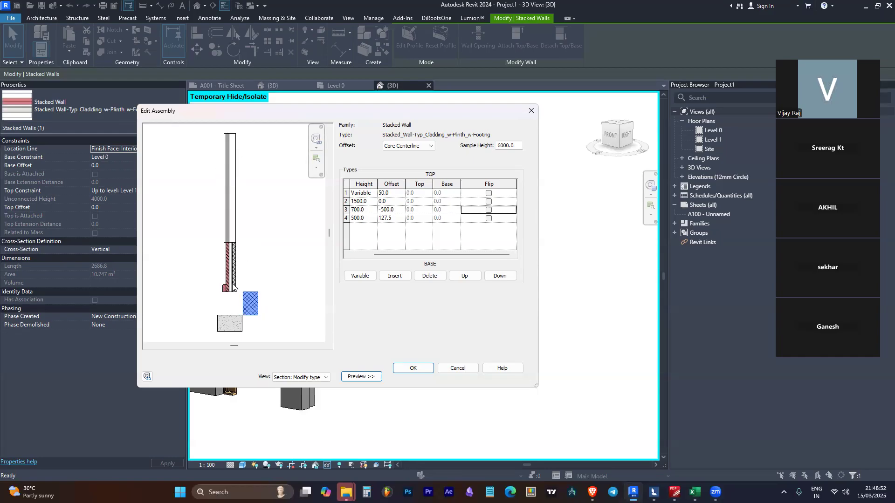
- Set the Wall-Fnd_440Blk wall's offset to -250
click(396, 208)
double_click(398, 206)
text(-)
key(Tab)
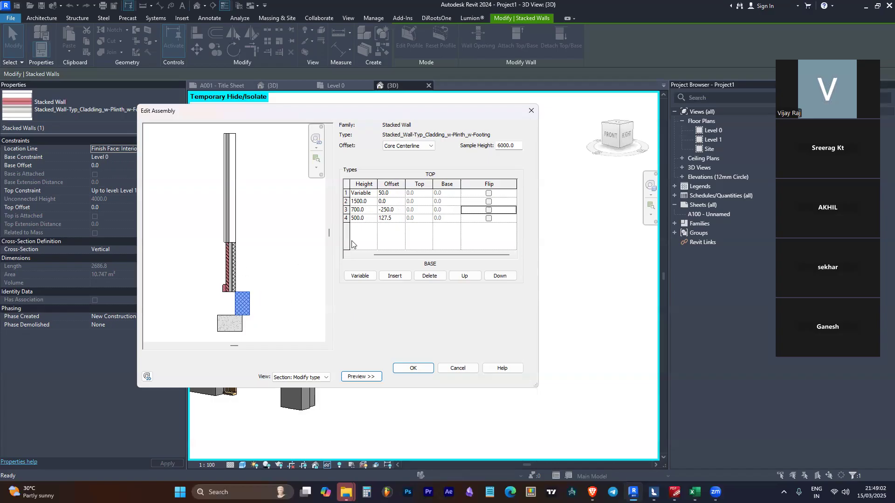
- Set the Wall-Ext_102Bwk wall's offset to -200 and apply the assembly changes to the stacked wall type
click(394, 202)
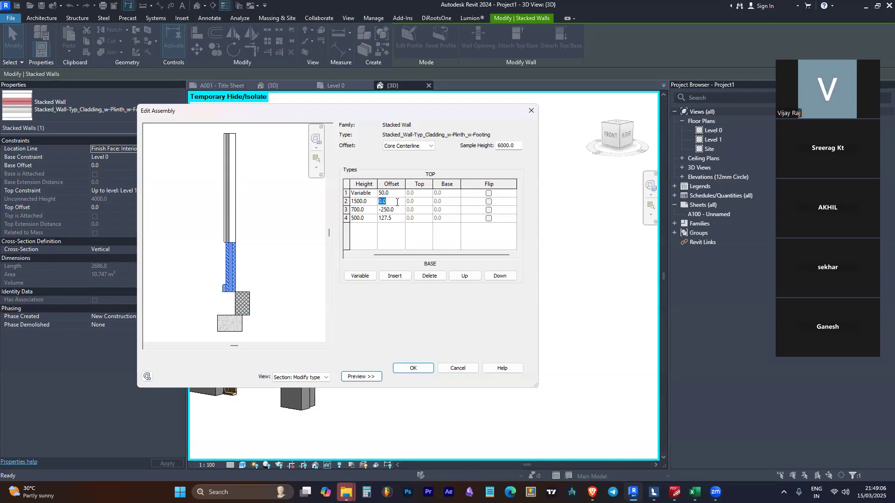
text(-2)
key(Tab)
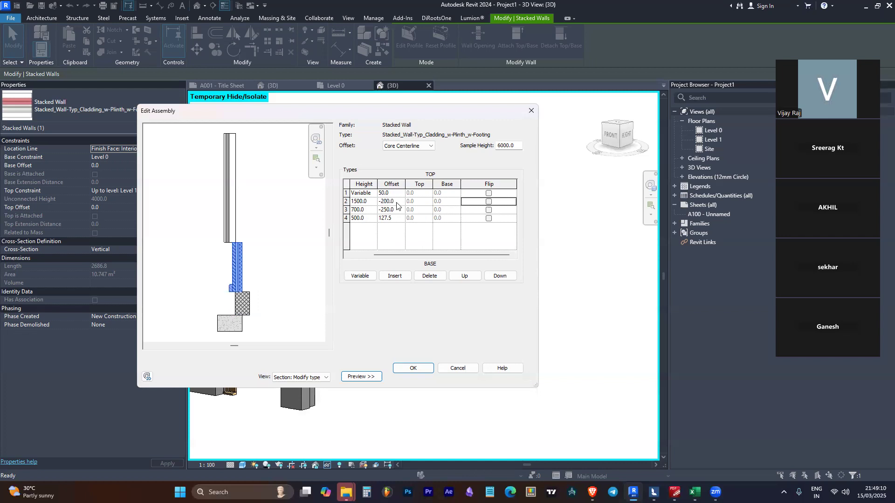
click(404, 363)
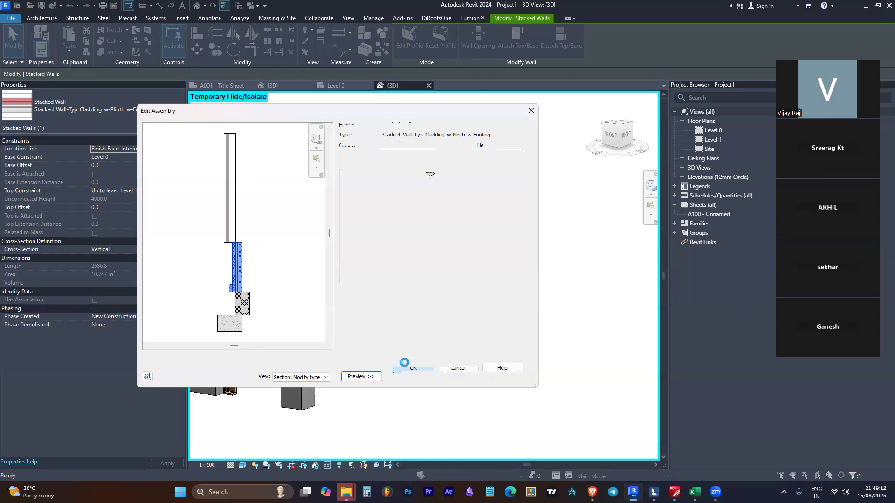
click(418, 376)
shift+middle_drag(428, 376, 267, 312)
click(582, 344)
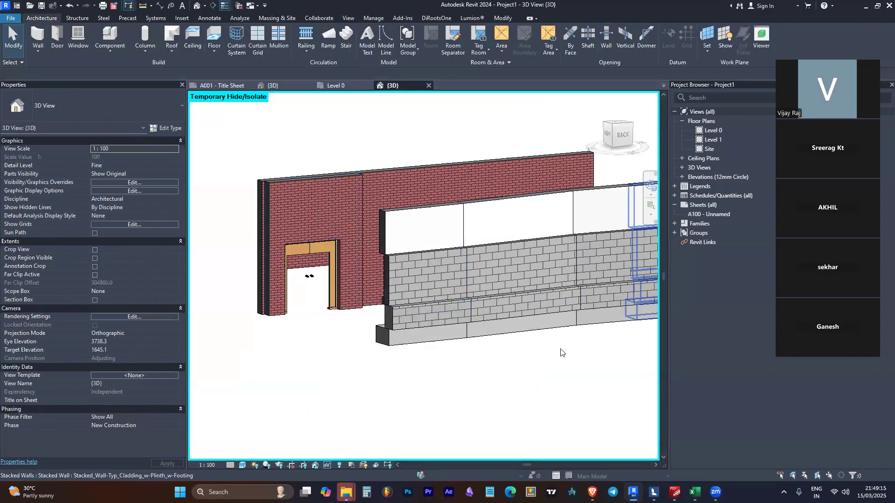
shift+middle_drag(521, 343, 366, 334)
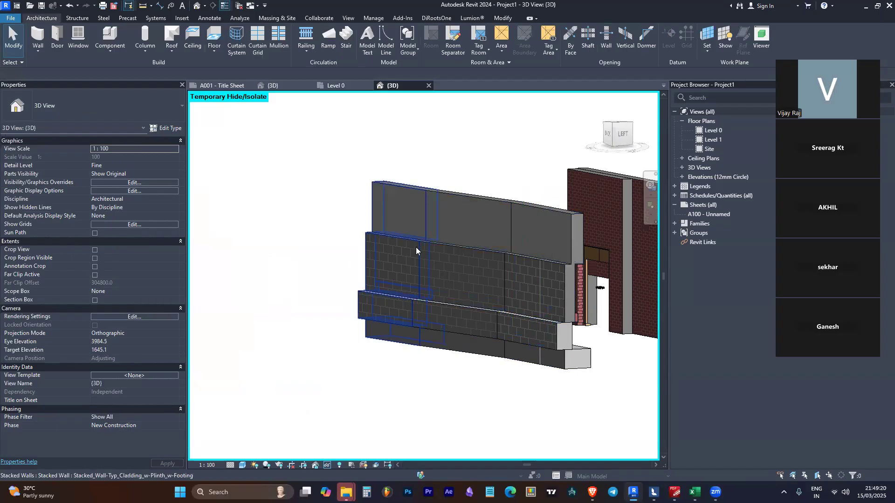
- Draw a Curtain_Wall-Storefront curtain wall about 13900 mm long beside the stacked walls
shift+middle_drag(538, 264, 554, 283)
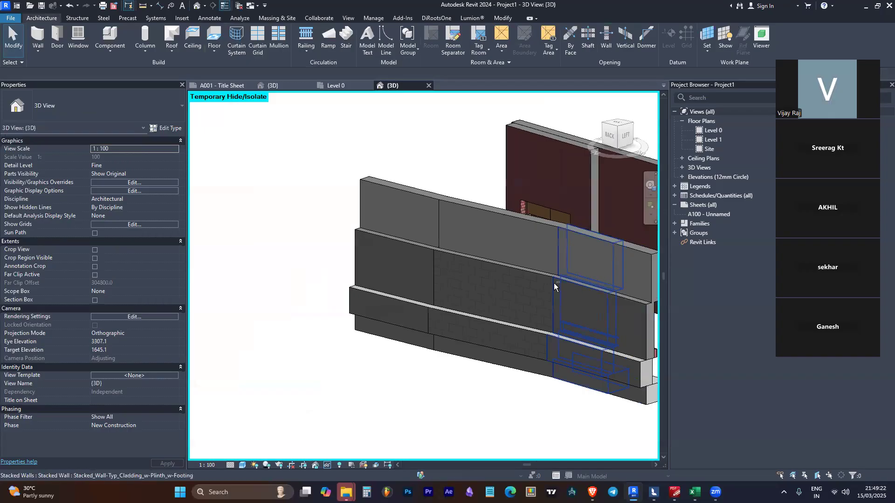
click(451, 241)
scroll(482, 207, down, 3)
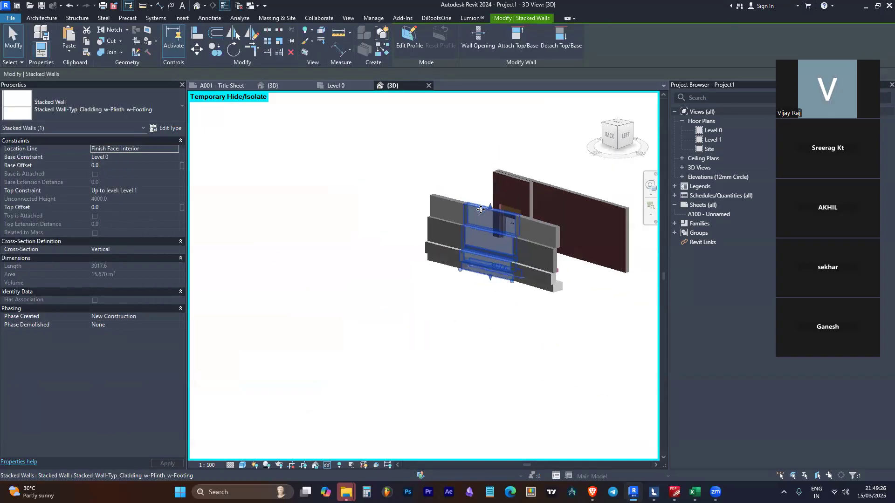
click(363, 233)
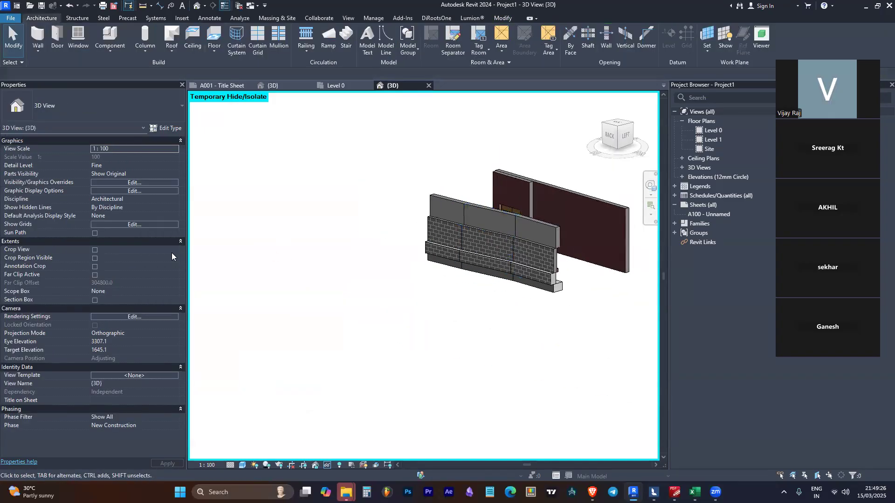
click(38, 31)
click(101, 112)
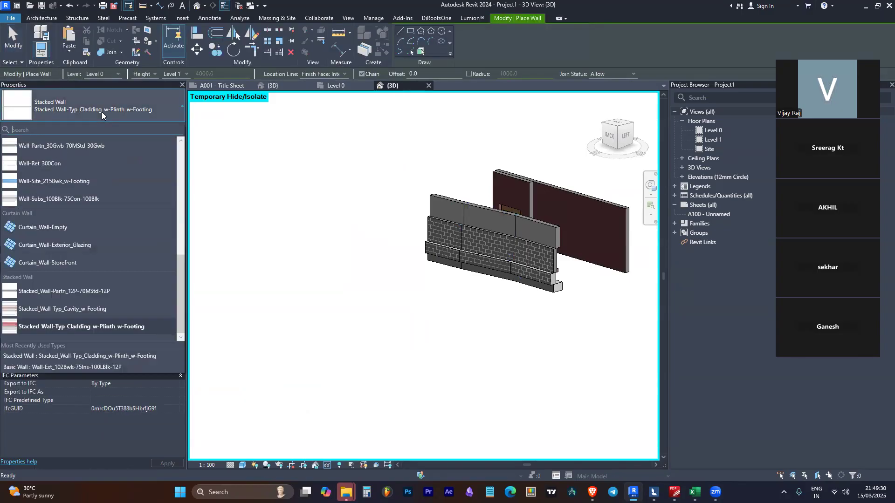
click(66, 263)
click(300, 281)
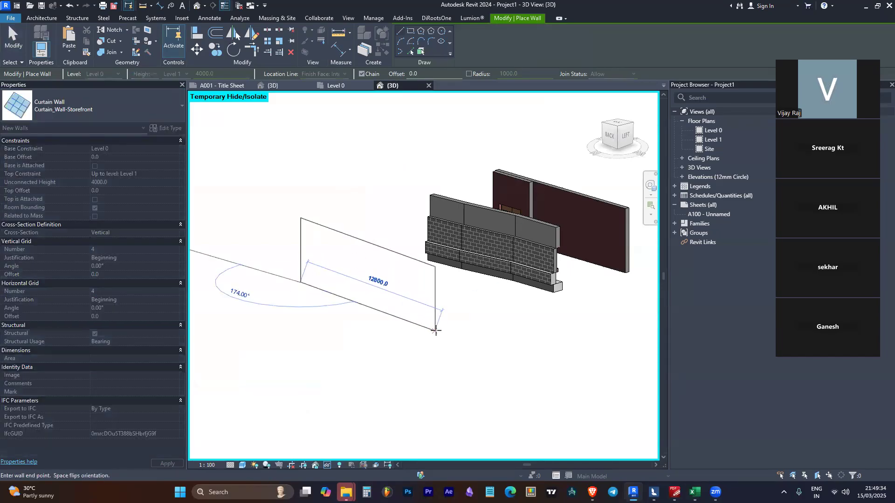
click(449, 334)
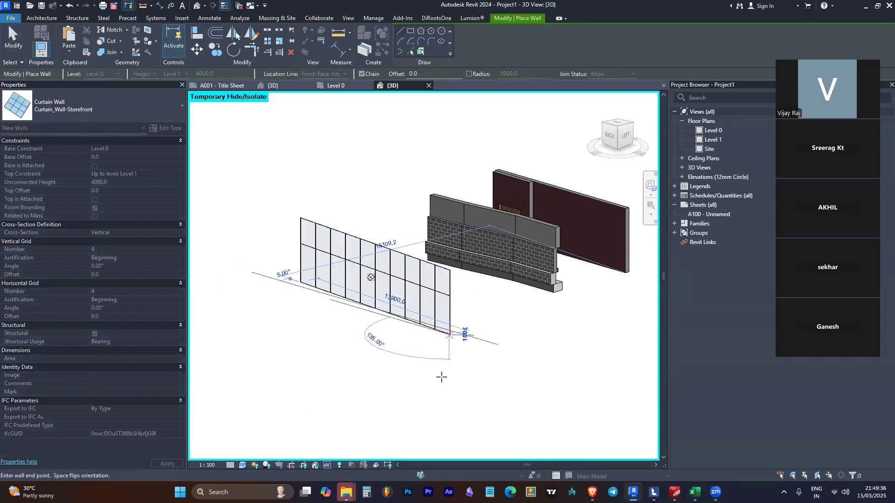
key(Escape)
key(Escape)
- Examine the storefront curtain wall's panels and grid from both sides in the 3D view
scroll(447, 293, up, 3)
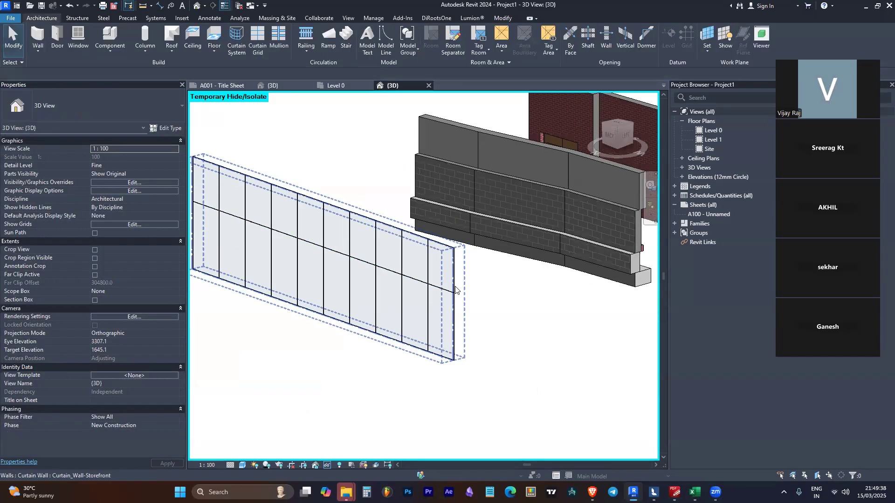
click(455, 291)
shift+middle_drag(535, 353, 658, 354)
click(632, 256)
scroll(631, 255, down, 3)
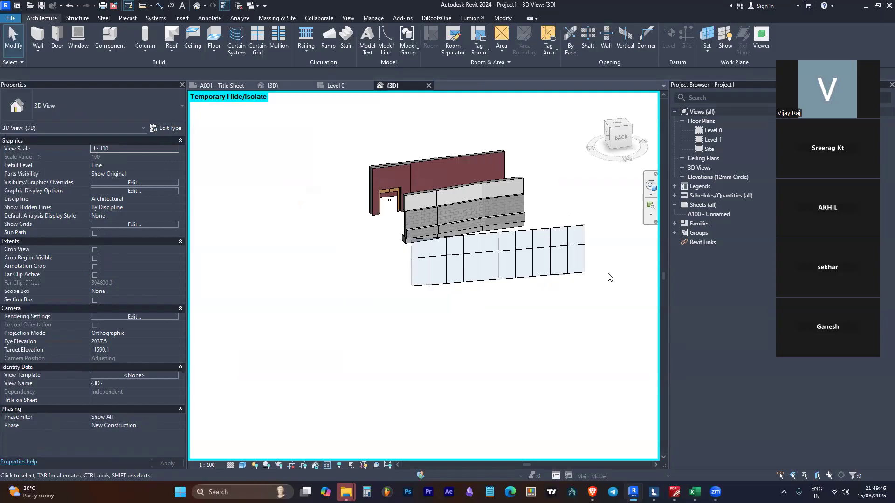
scroll(514, 281, up, 5)
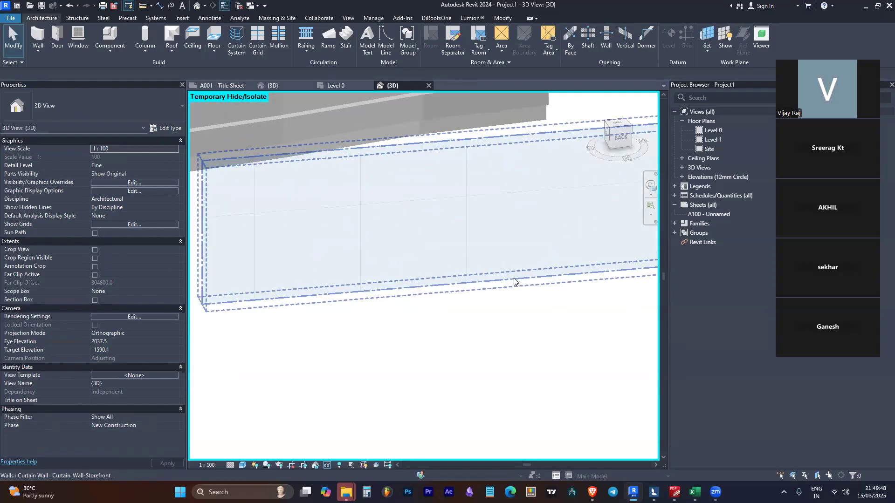
click(514, 281)
scroll(515, 280, down, 4)
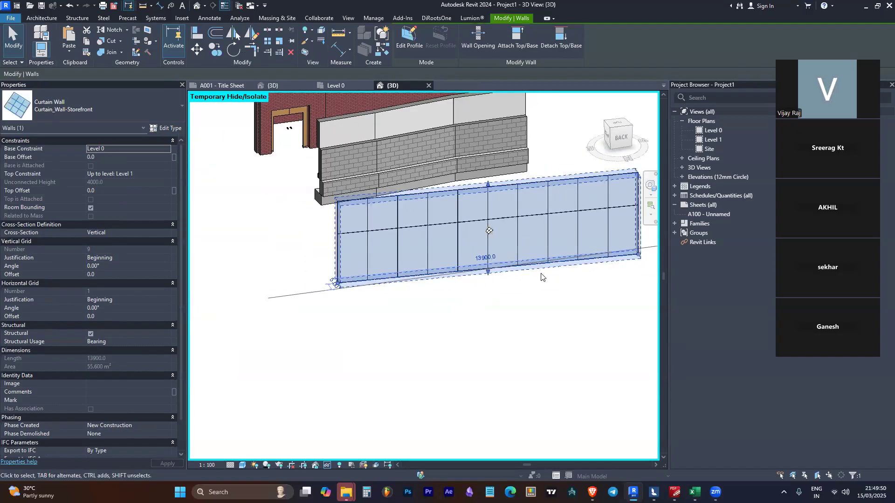
click(541, 276)
scroll(541, 277, down, 3)
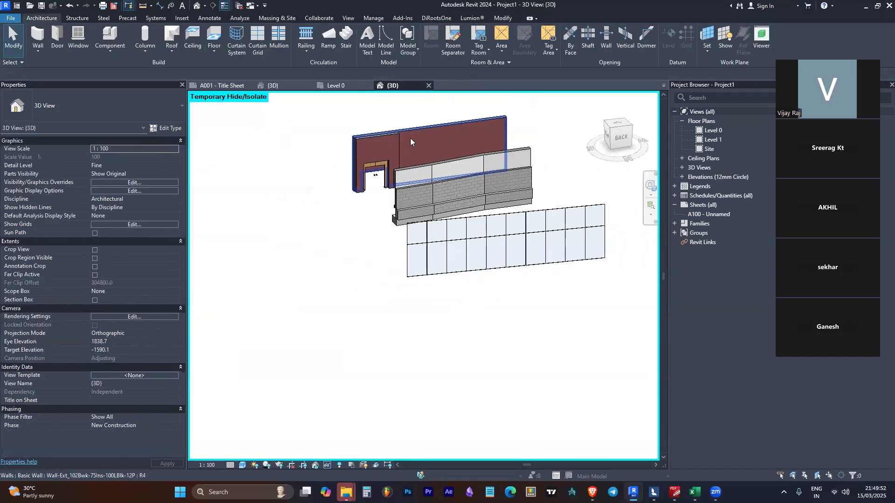
- Draw a Wall-Ext_102Bwk-75Ins-100LBlk-12P basic wall about 24500 mm long, set apart from the existing walls
click(410, 138)
scroll(482, 169, down, 3)
key(w)
key(a)
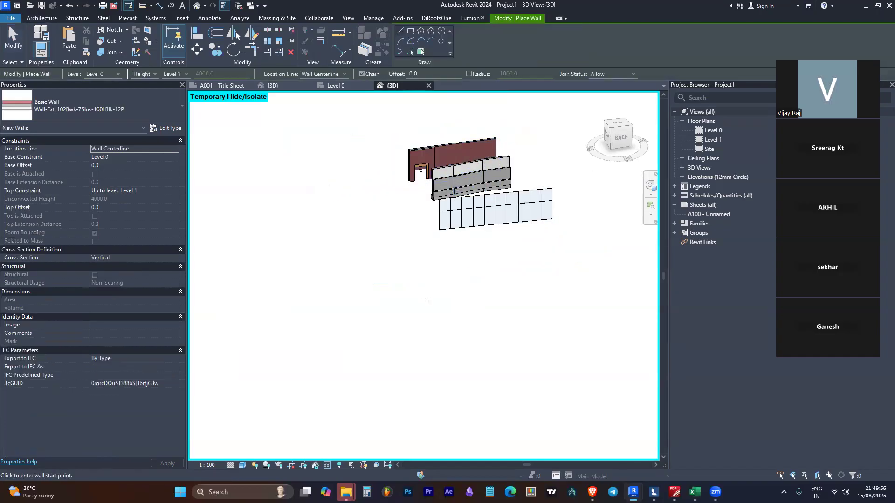
click(393, 249)
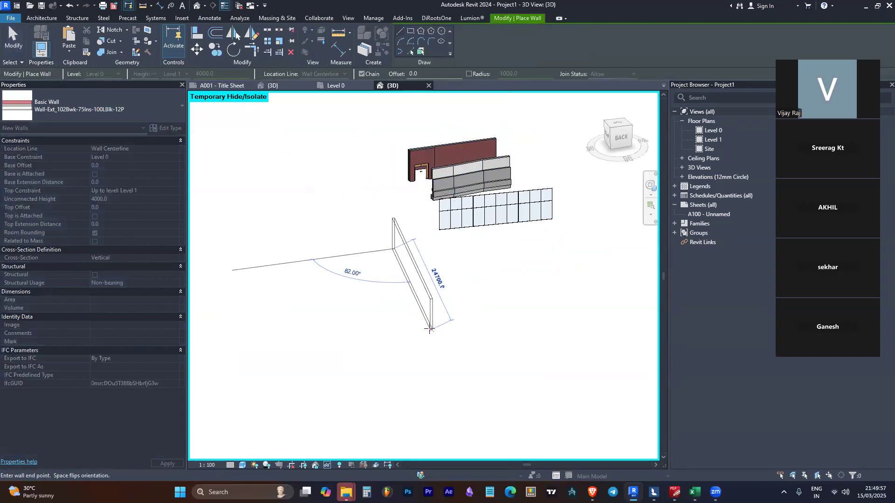
click(429, 329)
key(Escape)
key(Escape)
scroll(427, 270, up, 4)
shift+middle_drag(452, 275, 372, 225)
key(Escape)
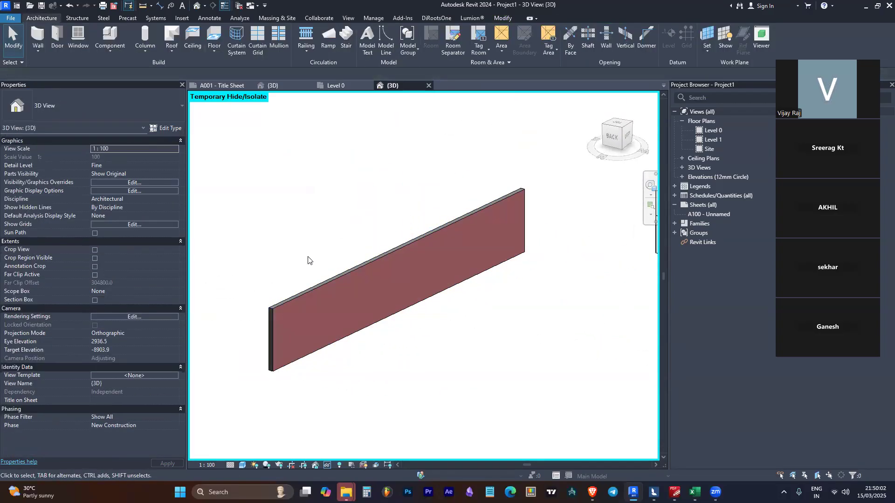
- Examine the layer structure and section preview of the new Wall-Ext_102Bwk-75Ins-100LBlk-12P wall's type without changing it
scroll(307, 260, down, 3)
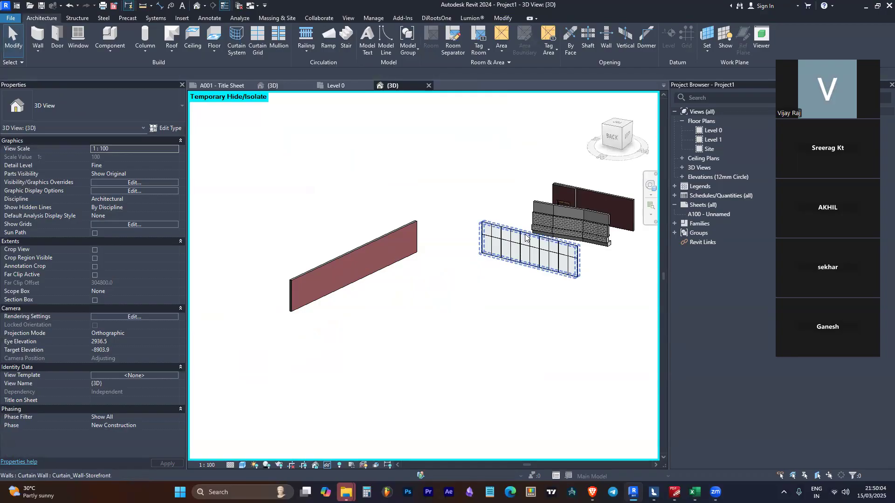
scroll(352, 271, up, 3)
click(354, 274)
shift+middle_drag(351, 258, 369, 277)
scroll(234, 323, up, 3)
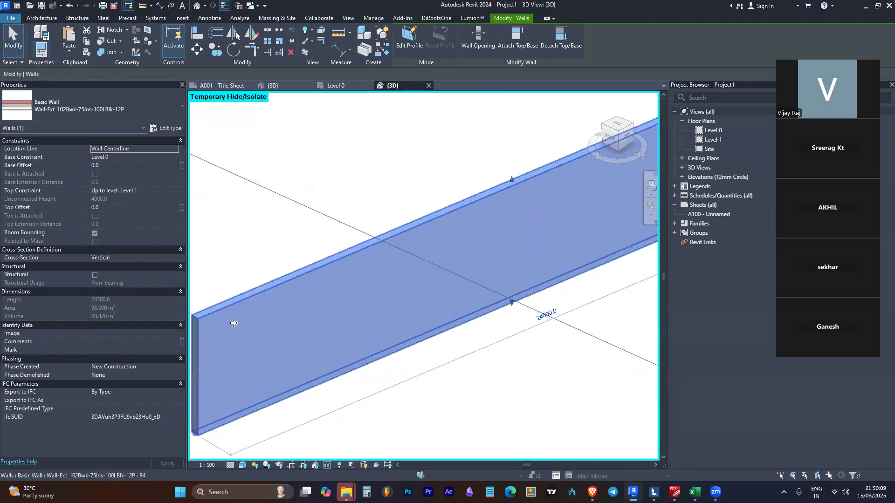
scroll(320, 294, down, 1)
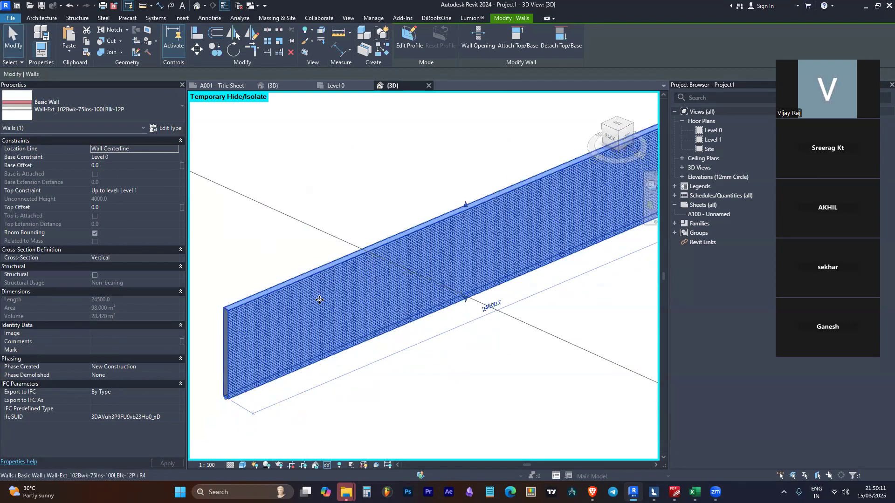
click(170, 129)
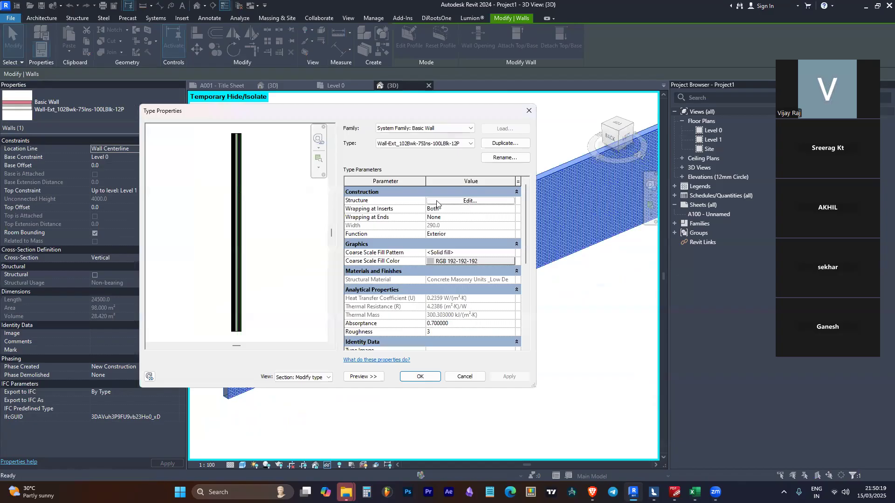
click(450, 201)
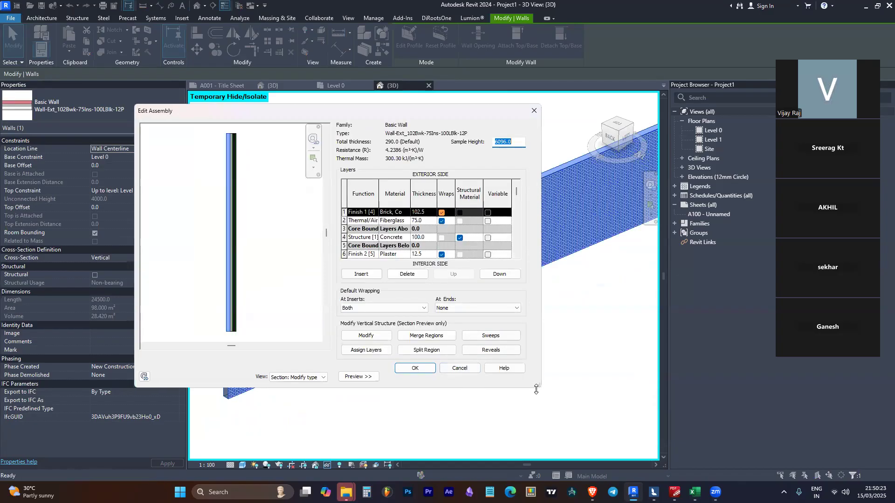
drag(536, 389, 536, 422)
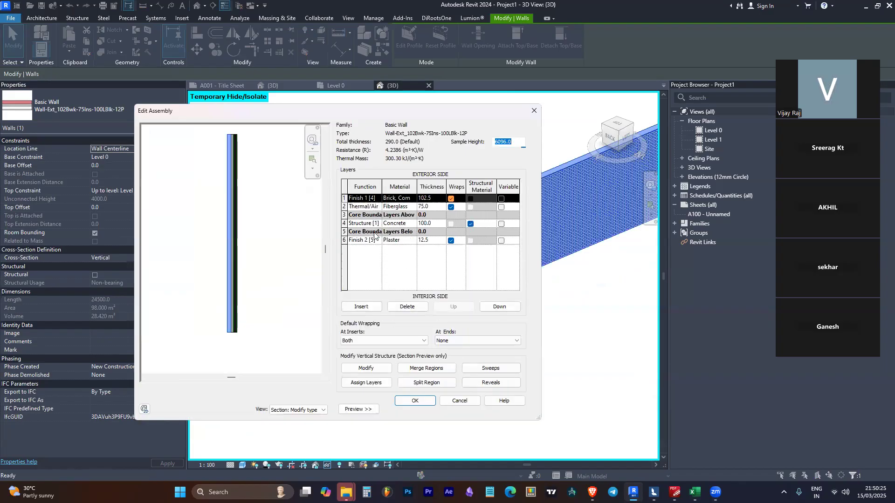
scroll(245, 190, up, 5)
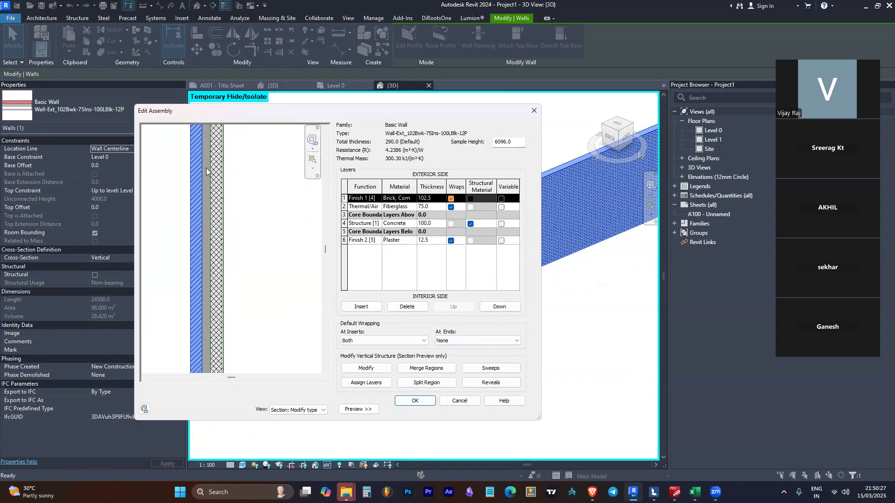
key(Escape)
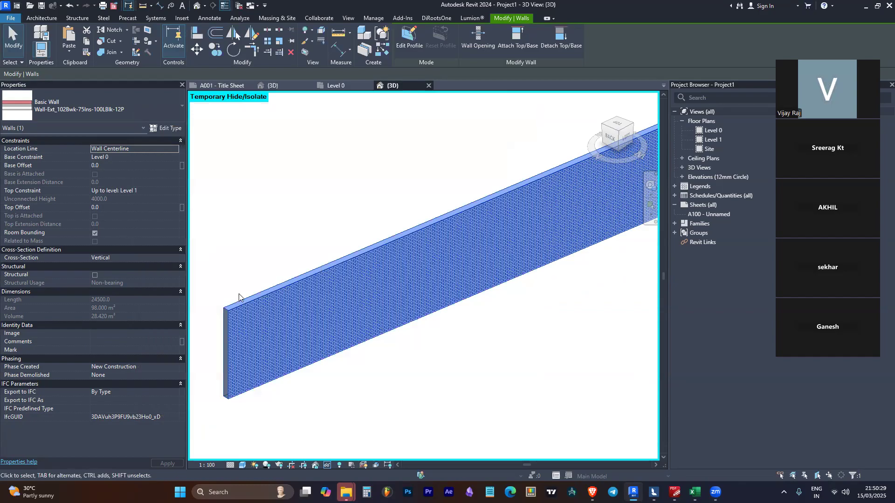
key(Escape)
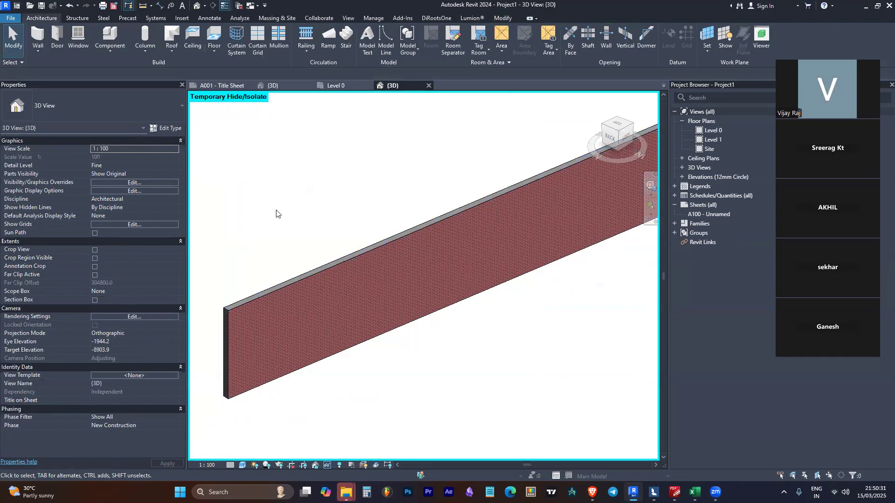
- Draw a Wall-Ext_215Bwk basic wall about 9800 mm long in front of the long brick wall
click(41, 31)
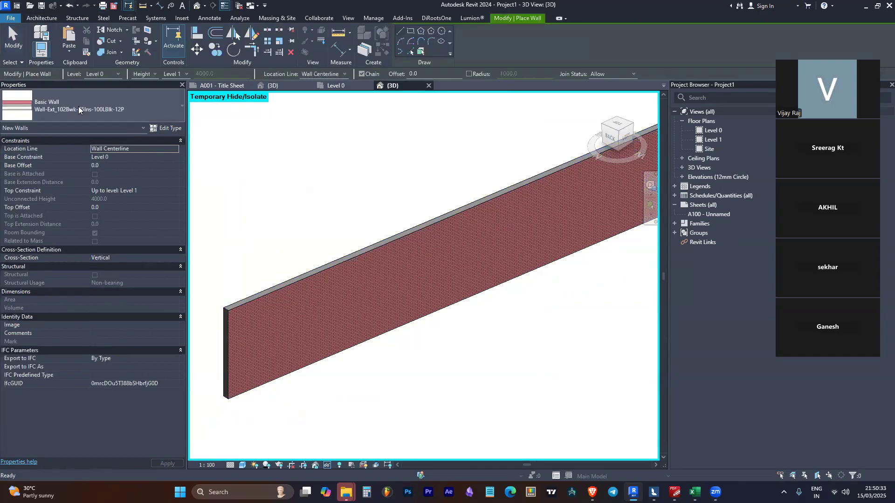
click(80, 105)
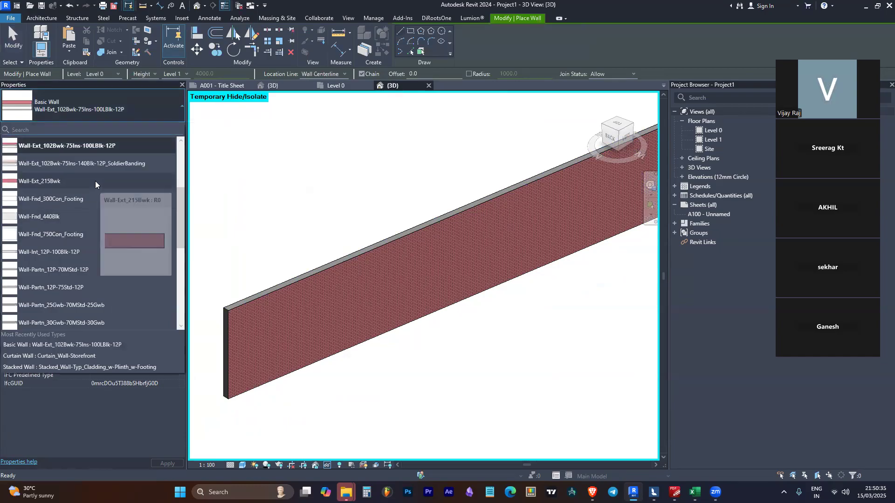
click(82, 181)
scroll(311, 293, down, 4)
scroll(339, 329, down, 3)
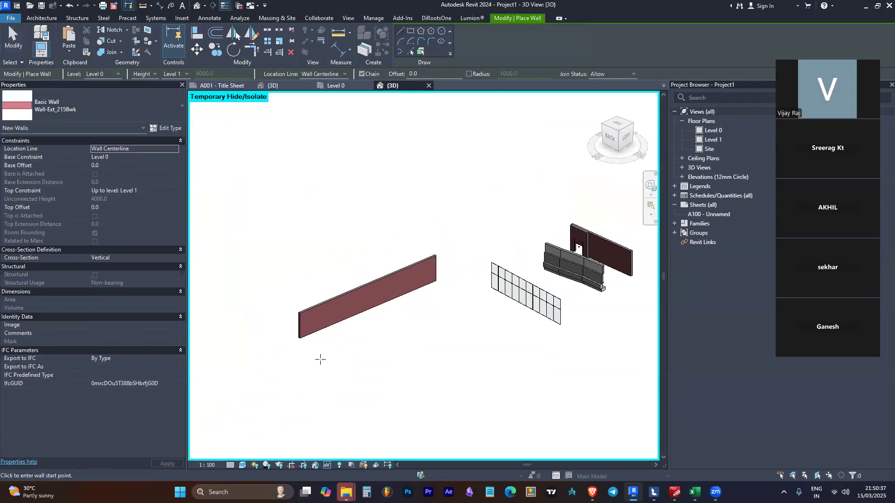
click(321, 359)
click(376, 336)
key(Escape)
key(Escape)
- Insert a layer in the Wall-Ext_215Bwk type's structure and move it outside the core boundary on the exterior side
scroll(326, 358, up, 5)
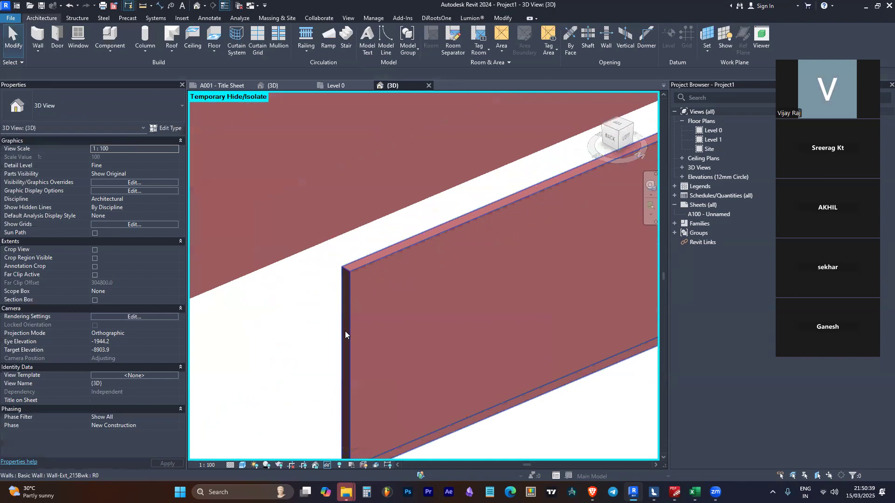
click(344, 331)
click(174, 128)
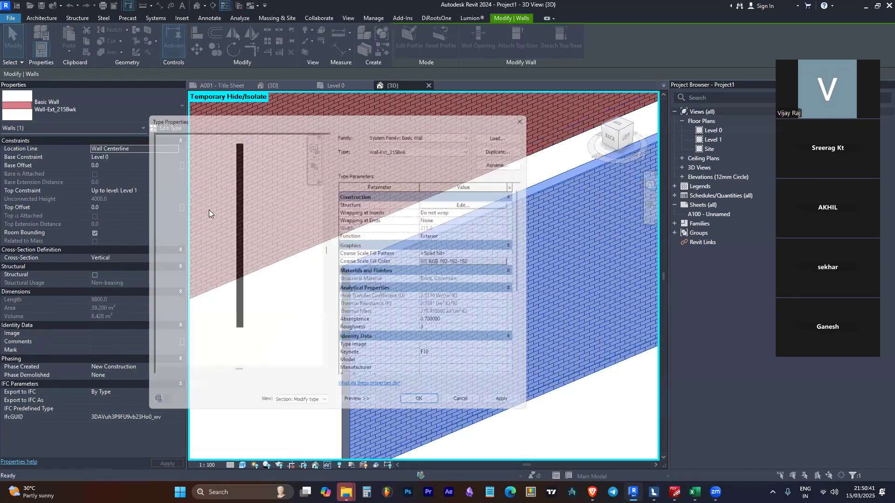
click(447, 201)
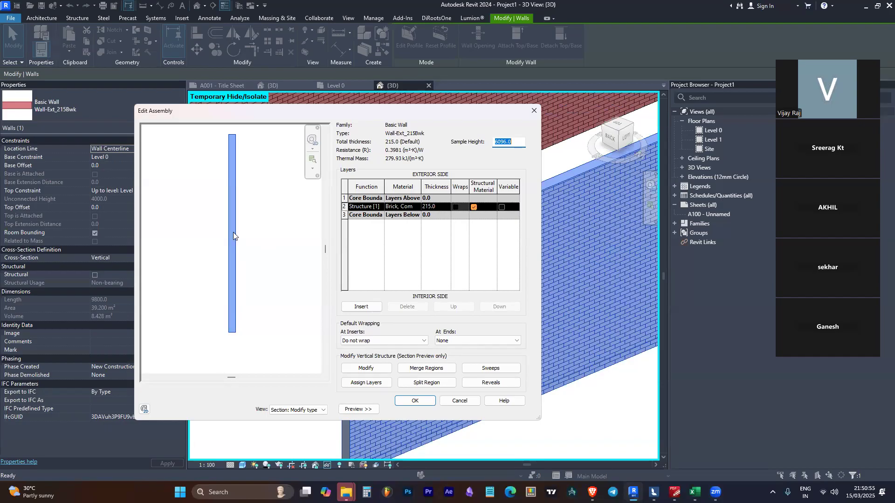
click(354, 307)
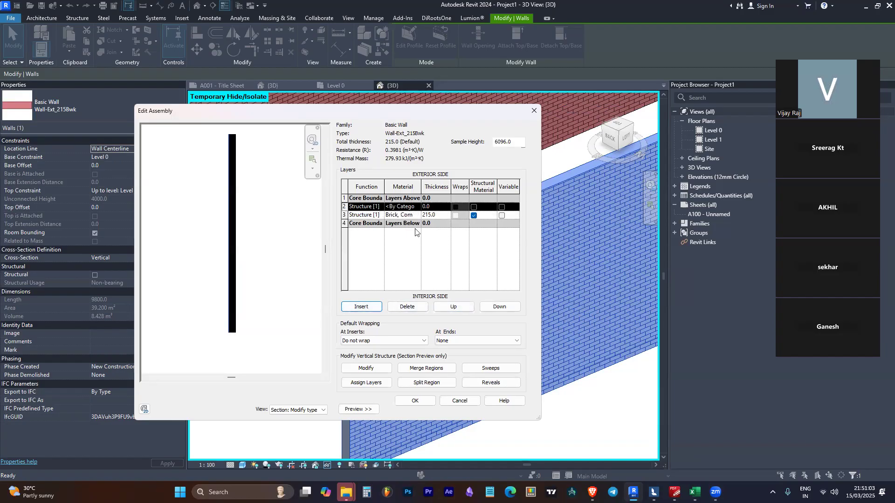
click(448, 310)
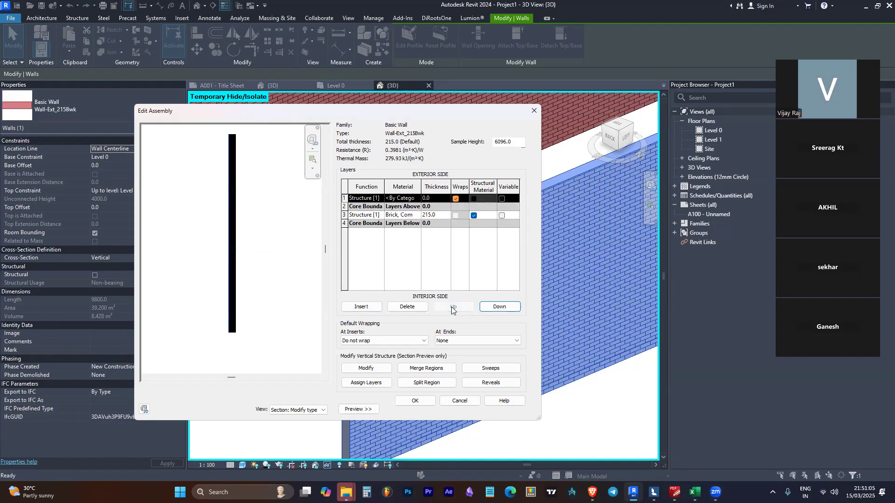
- Set the function of the new exterior layer to Finish 1 [4]
click(381, 201)
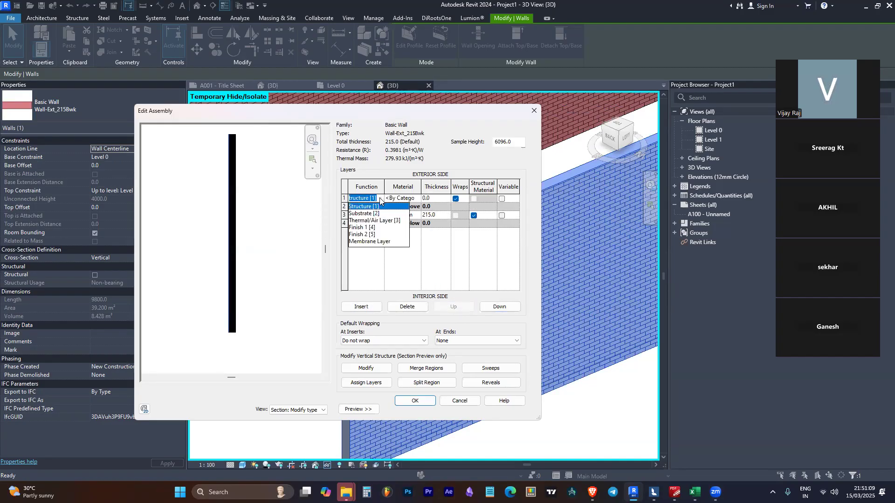
click(367, 228)
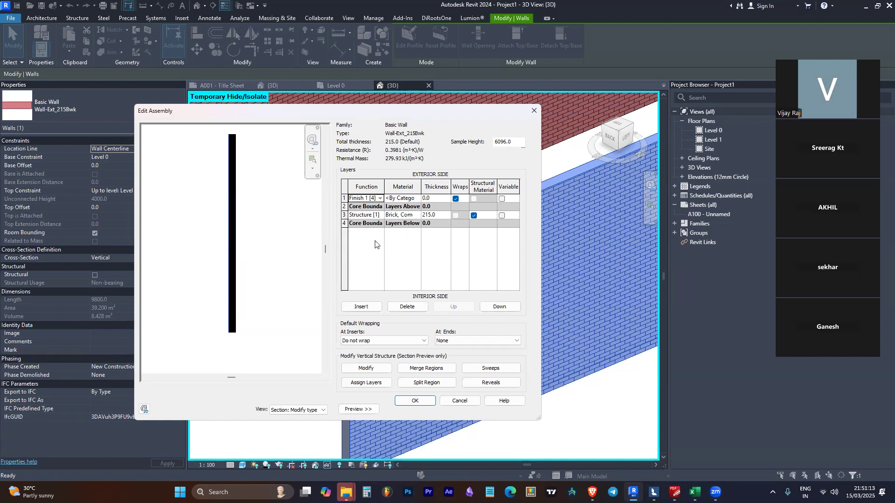
click(380, 199)
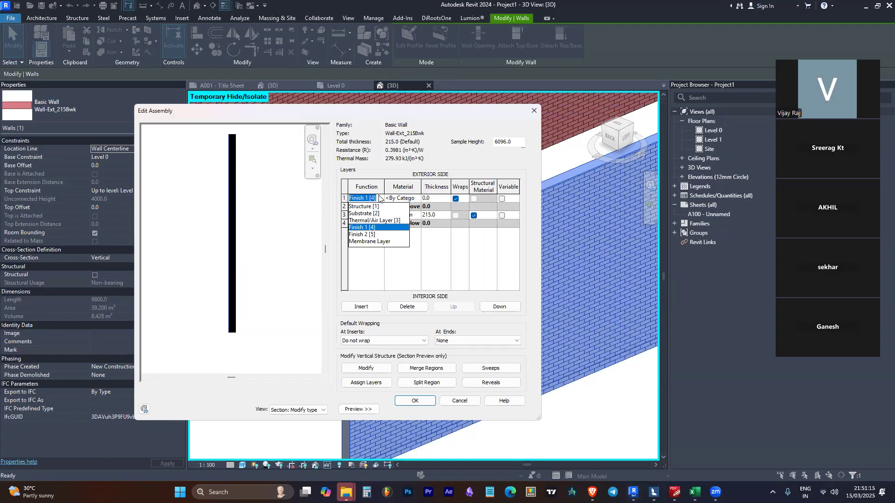
click(380, 199)
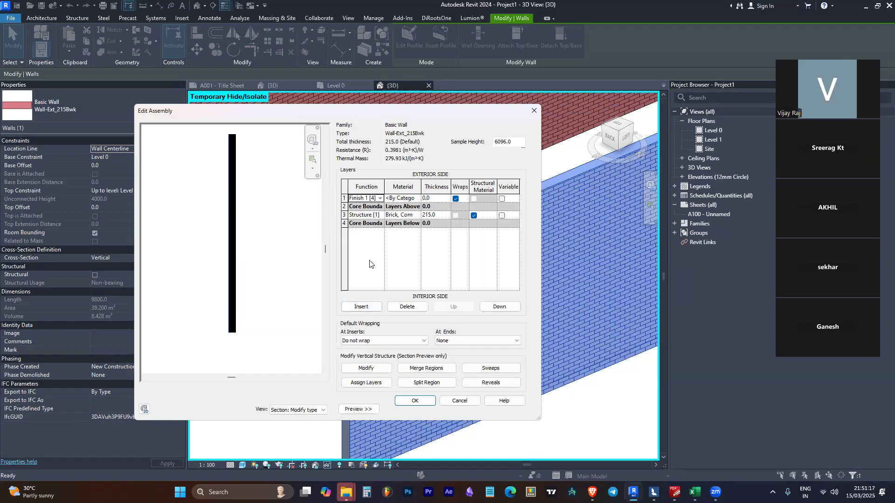
- Insert another layer, move it outside the core boundary on the interior side, and set its function to Finish 1 [4]
click(367, 307)
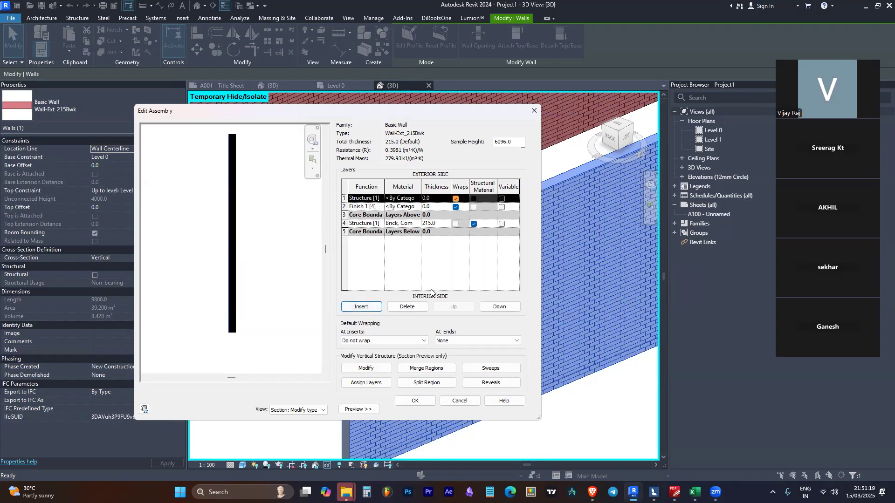
click(498, 308)
click(497, 308)
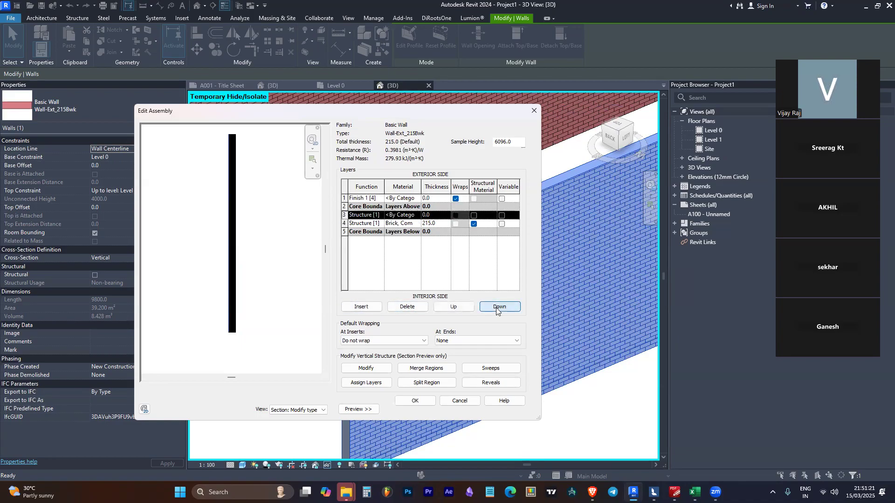
click(497, 308)
click(496, 308)
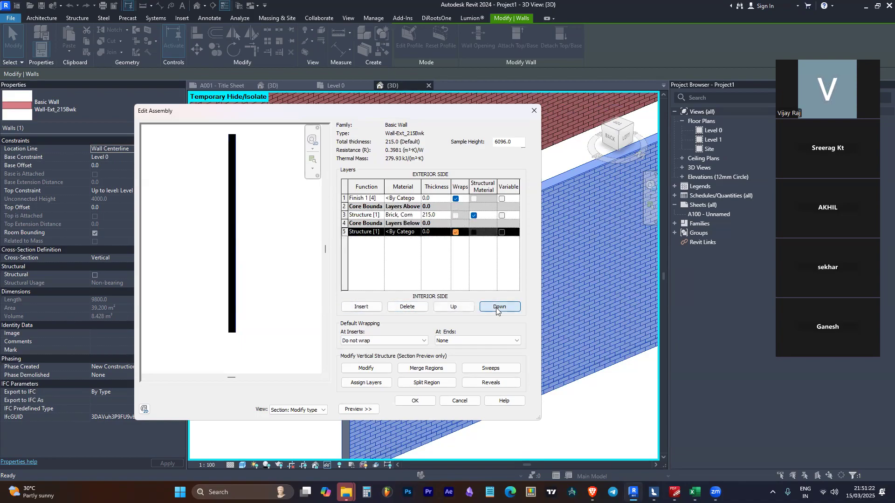
click(380, 233)
click(373, 261)
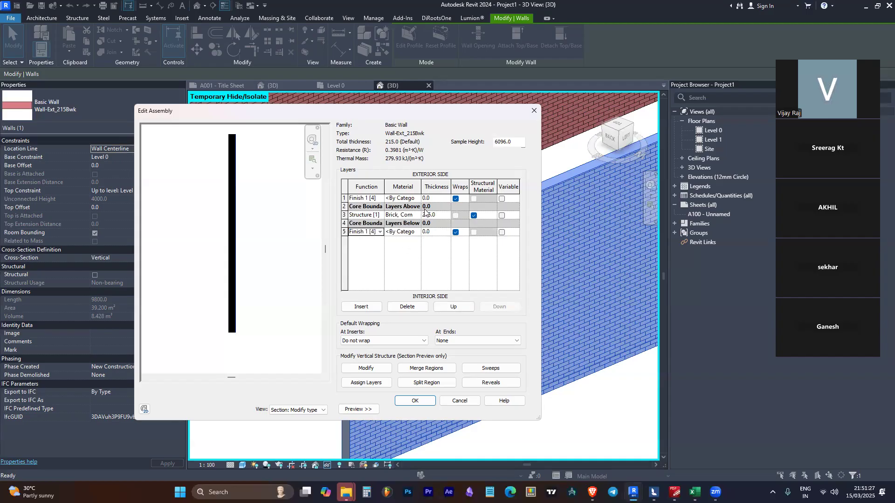
- Set the exterior and interior Finish 1 [4] layers to 19 mm thick and apply the changes to the Wall-Ext_215Bwk type
click(439, 197)
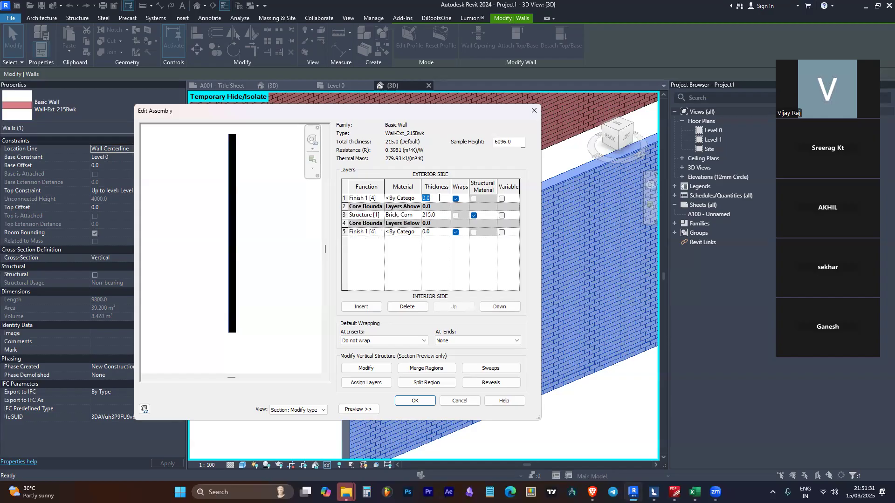
click(437, 232)
key(Return)
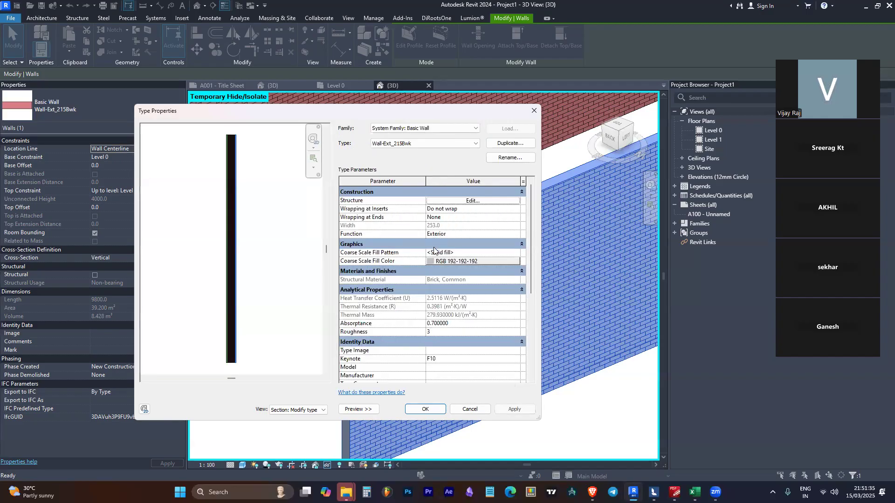
scroll(244, 141, up, 5)
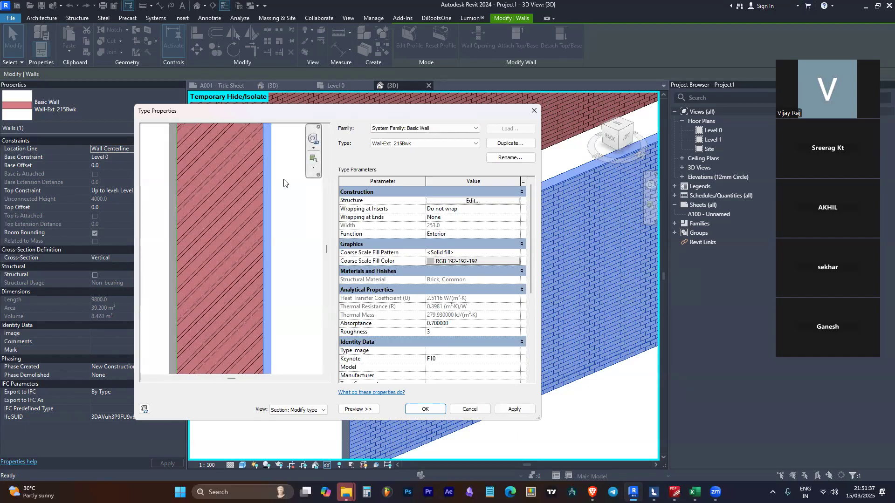
scroll(234, 180, down, 3)
scroll(208, 167, up, 4)
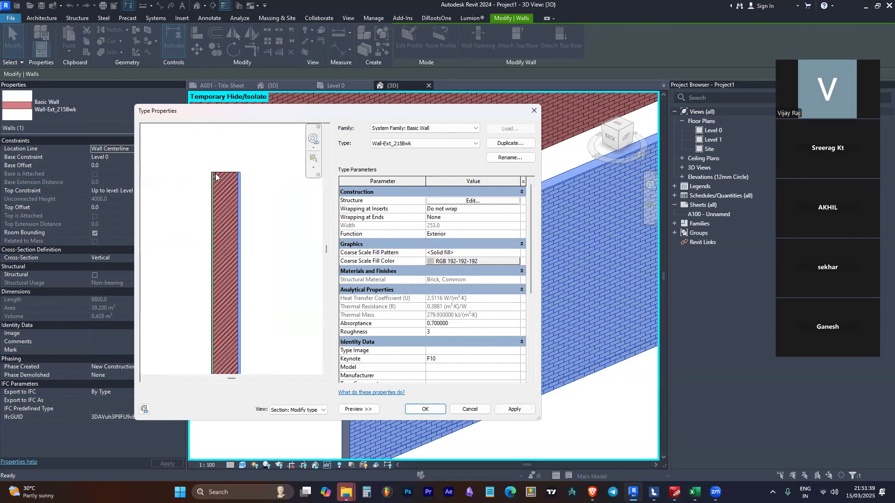
click(425, 409)
- Examine both faces and the top edge of the modified Wall-Ext_215Bwk wall in the 3D view
click(351, 335)
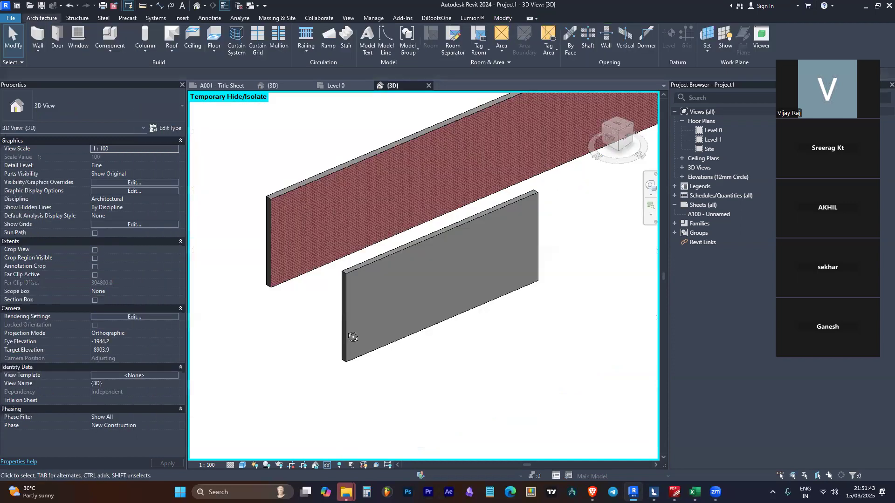
shift+middle_drag(310, 296, 474, 339)
scroll(561, 266, up, 8)
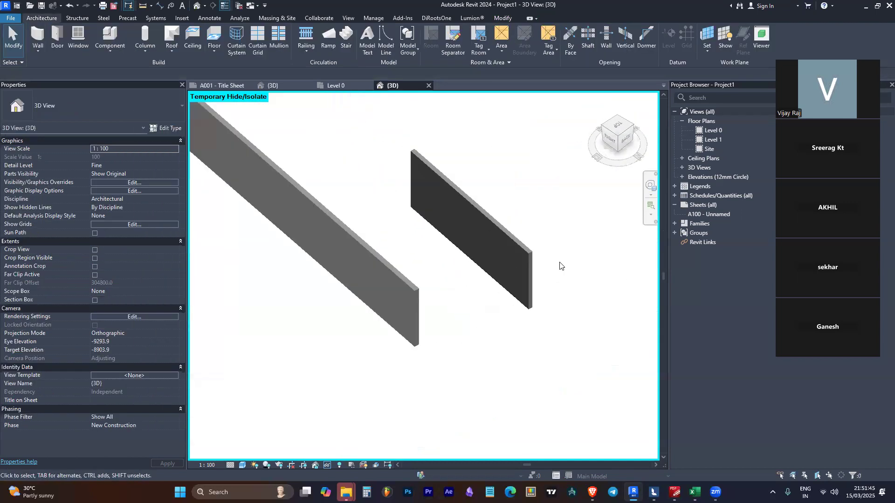
click(561, 265)
shift+middle_drag(647, 342, 516, 328)
scroll(486, 313, down, 2)
key(Escape)
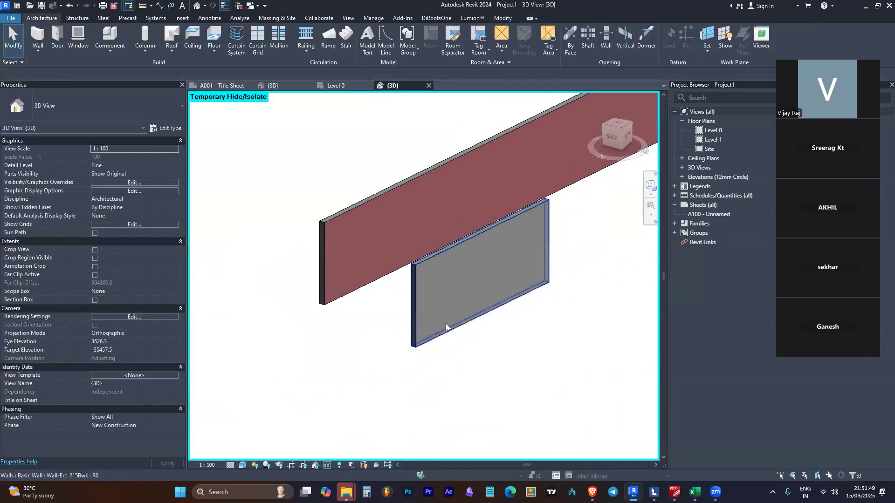
scroll(411, 289, up, 5)
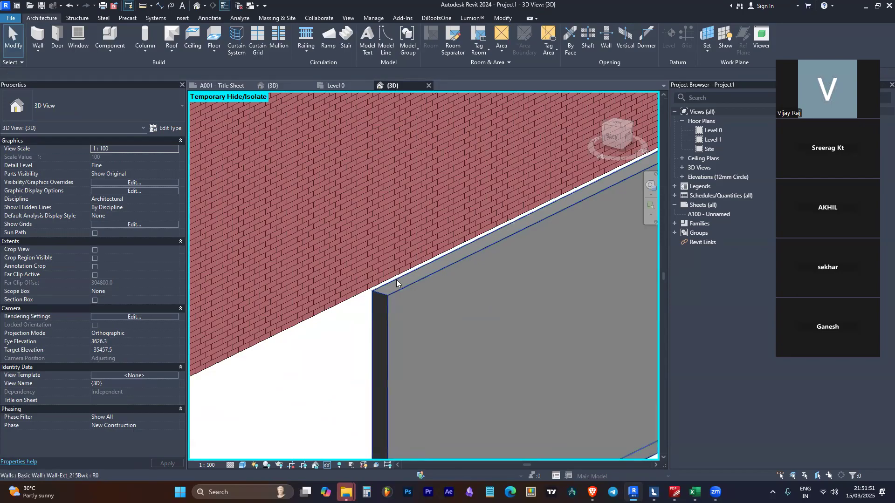
scroll(404, 286, up, 3)
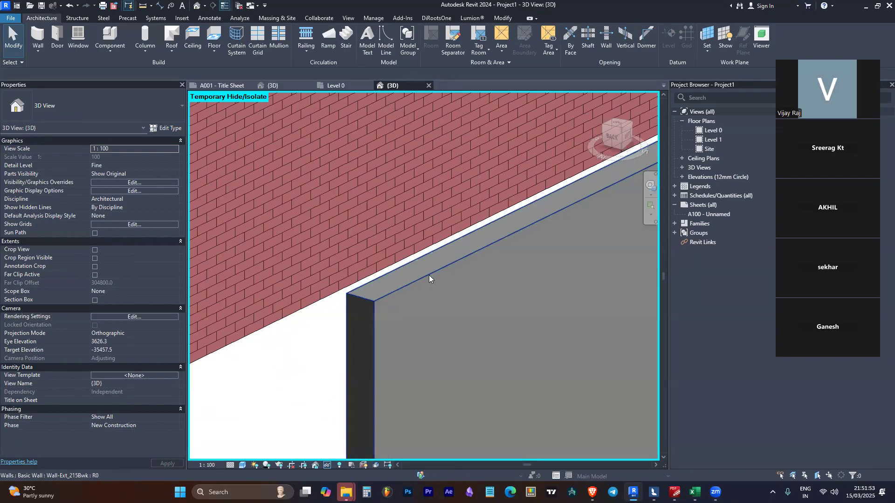
scroll(427, 277, down, 2)
- Try deleting the exterior Finish 1 [4] layer from the Wall-Ext_215Bwk type's structure
click(502, 268)
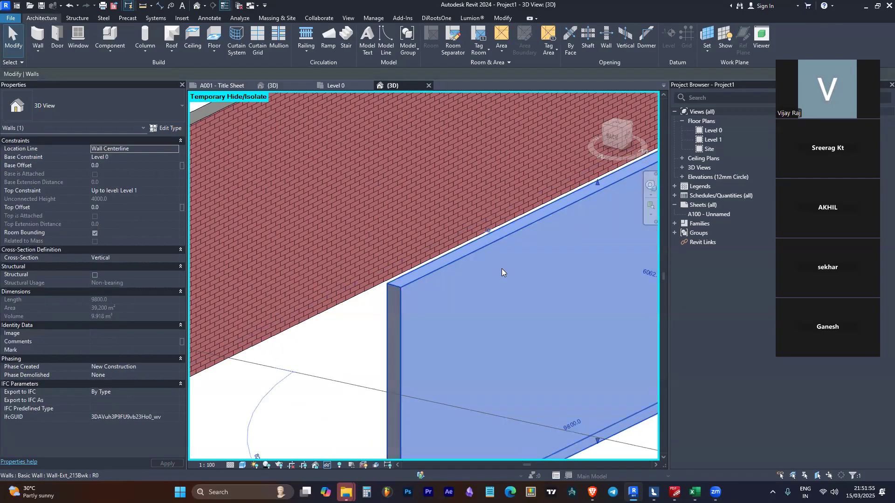
click(177, 130)
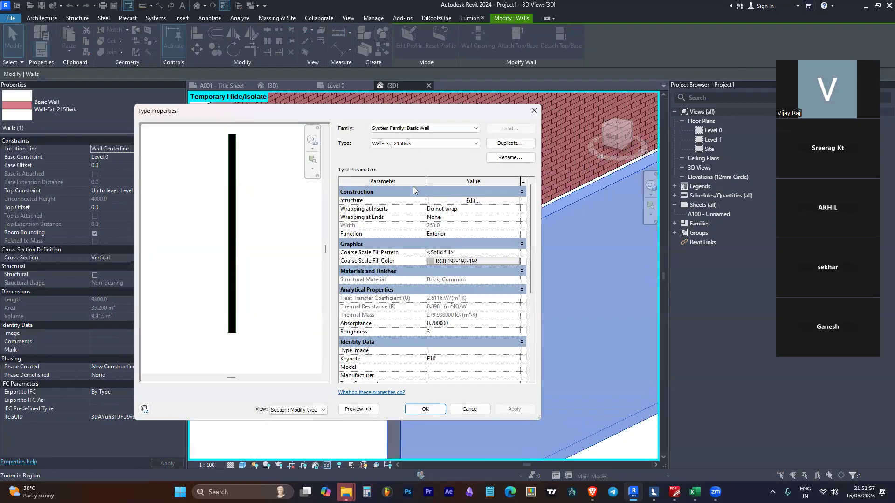
click(484, 202)
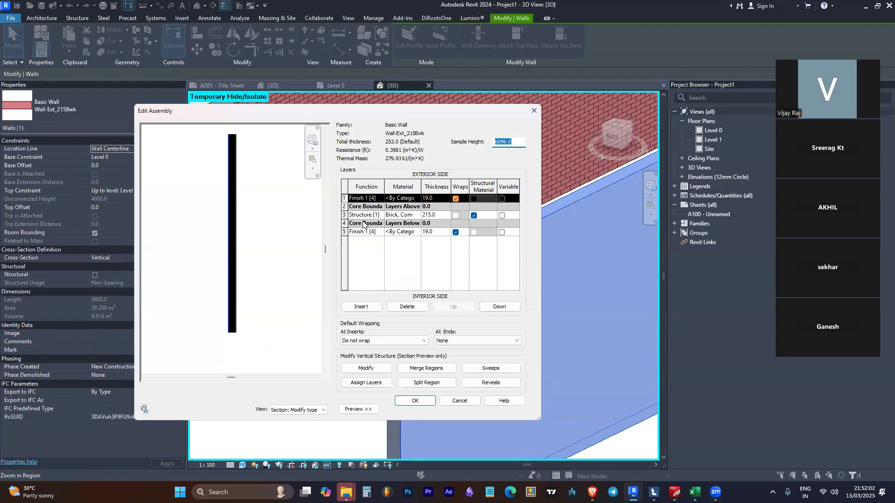
scroll(238, 252, up, 5)
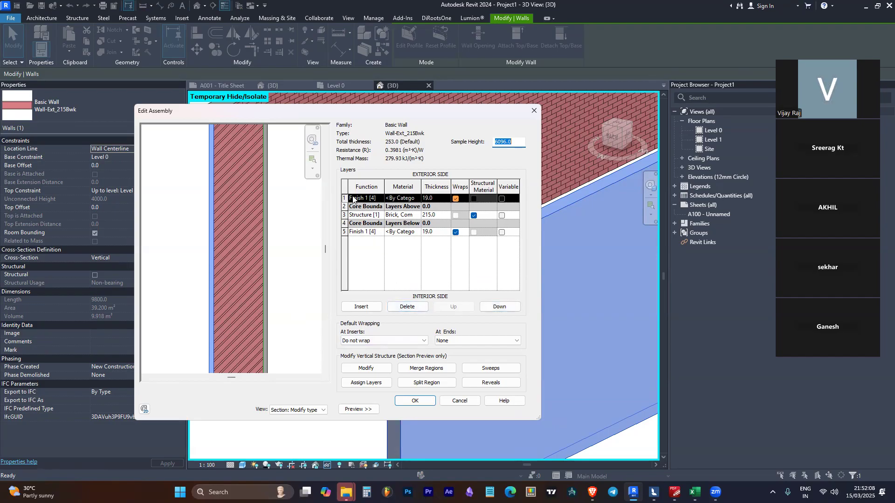
click(395, 307)
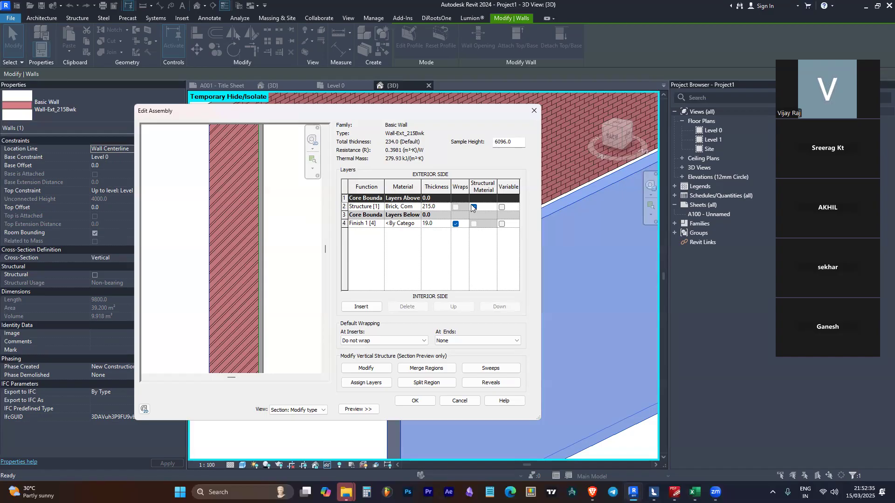
- Try Exterior as the default wrapping at ends, and close the type dialogs without saving the structure edits
click(385, 342)
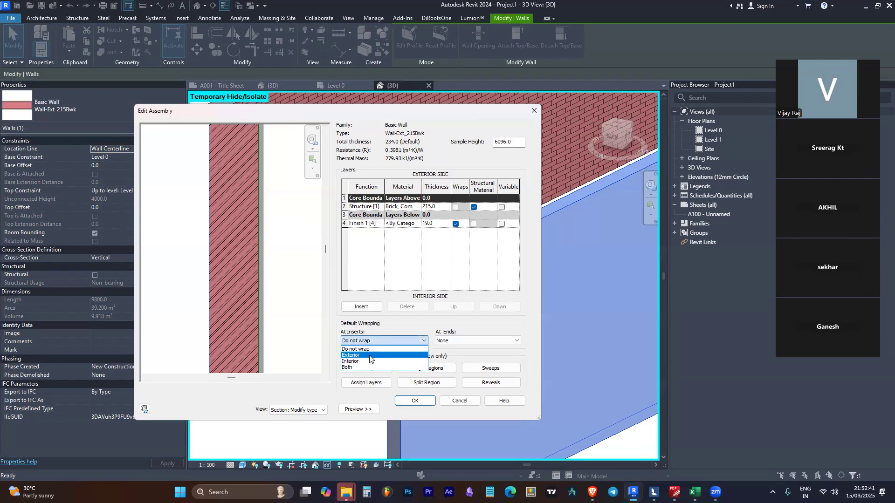
click(447, 344)
click(444, 344)
click(443, 355)
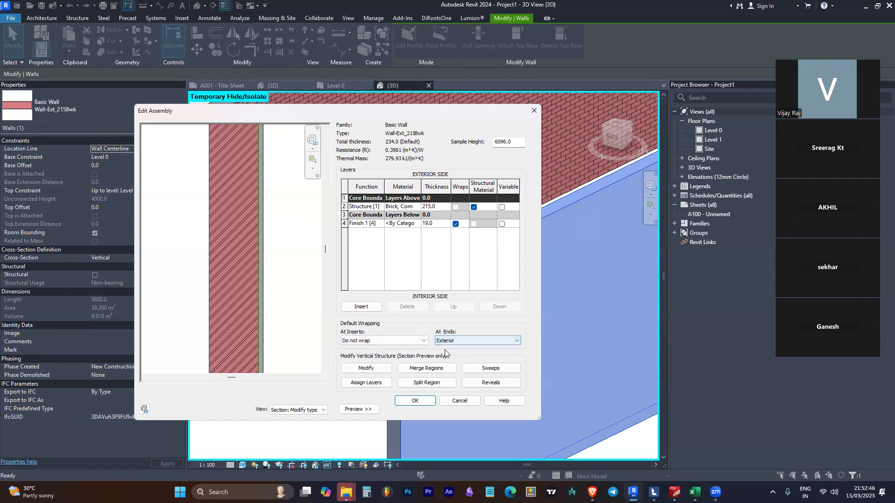
click(529, 114)
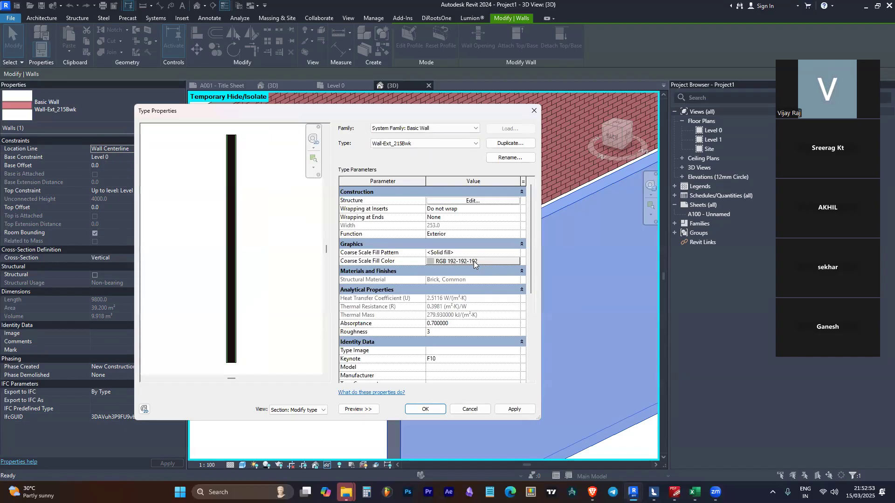
key(Escape)
key(Escape)
- Open the Level 0 floor plan and locate the Wall-Ext_215Bwk wall beside the long brick wall
scroll(475, 241, down, 5)
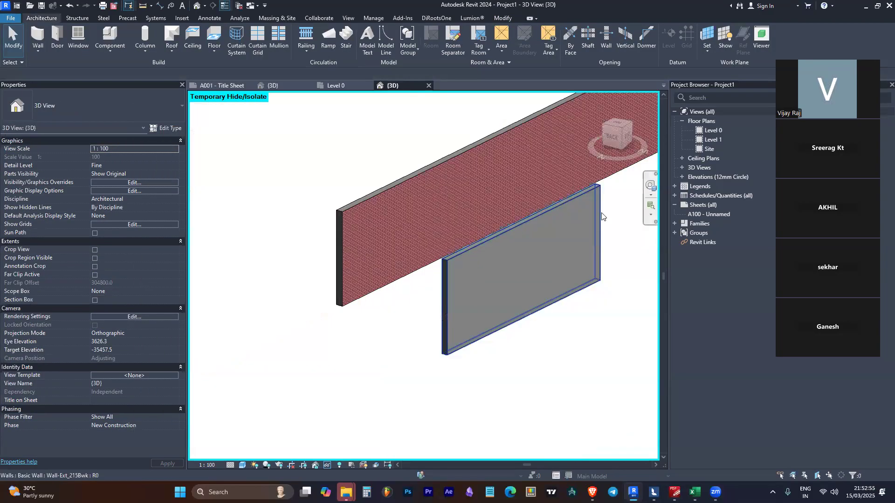
double_click(711, 130)
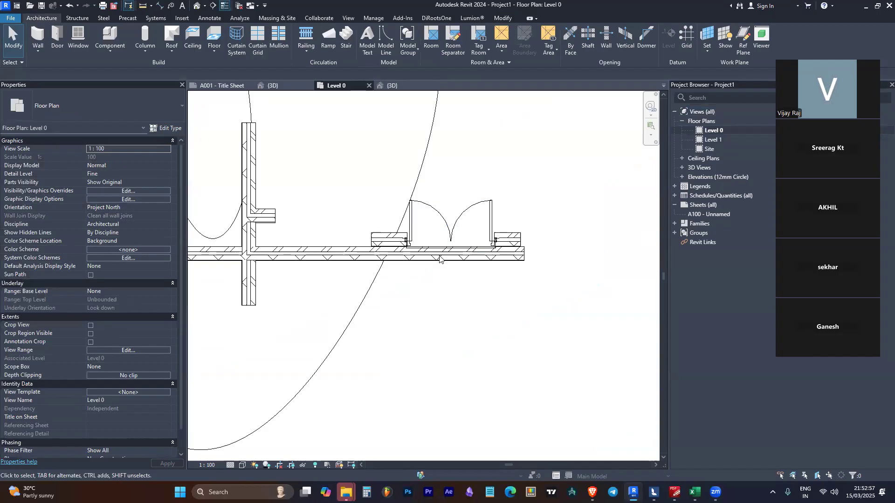
scroll(496, 248, down, 5)
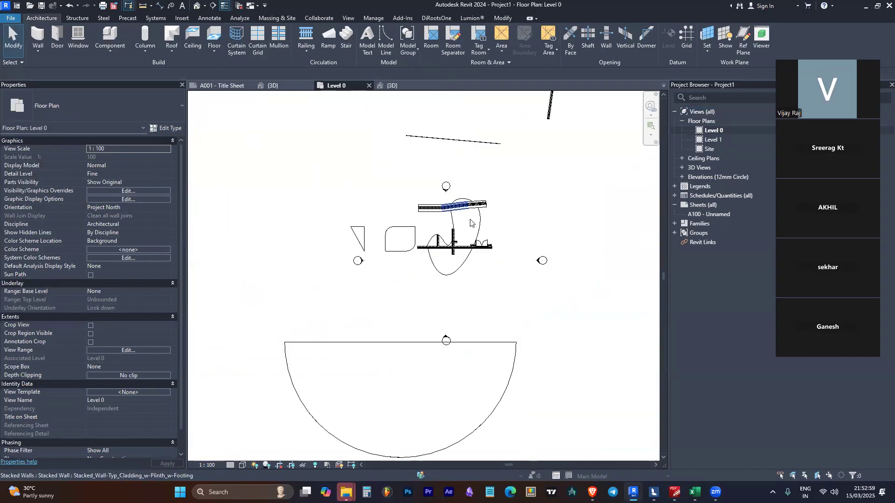
scroll(441, 186, down, 3)
scroll(470, 231, up, 6)
scroll(389, 291, down, 3)
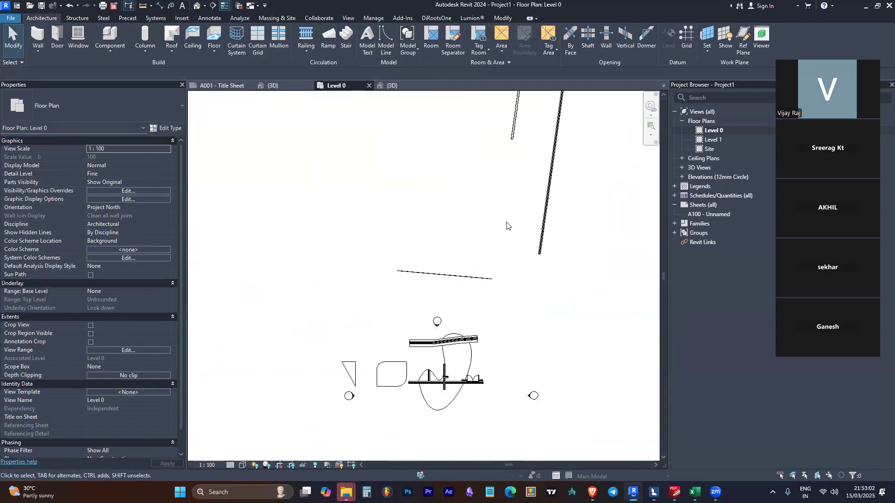
scroll(471, 174, up, 6)
scroll(455, 246, up, 8)
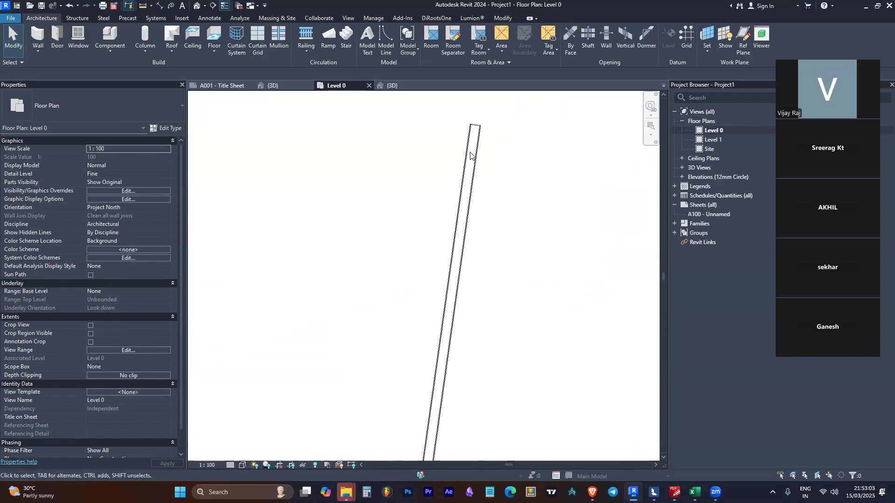
- Draw a U-shaped chain of three Wall-Ext_215Bwk walls, about 1600, 1000 and 1700 mm long, next to the existing wall
click(478, 215)
scroll(478, 215, down, 5)
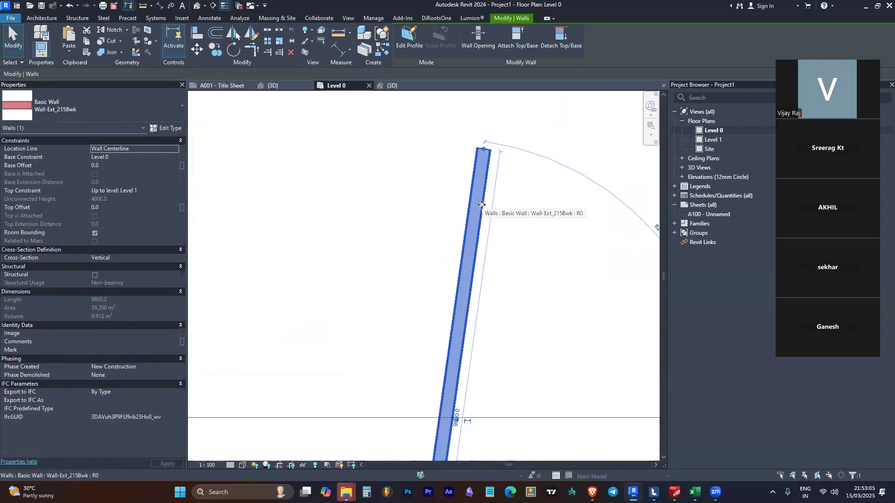
scroll(426, 241, up, 2)
key(a)
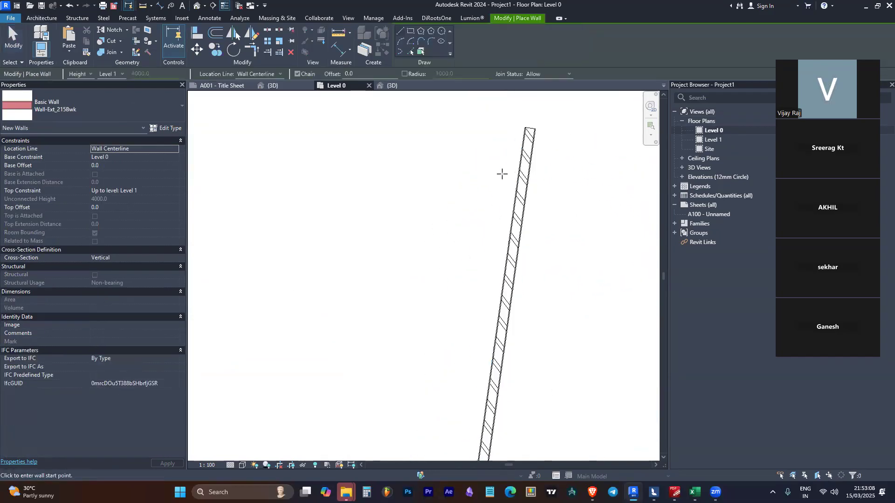
click(311, 254)
click(379, 254)
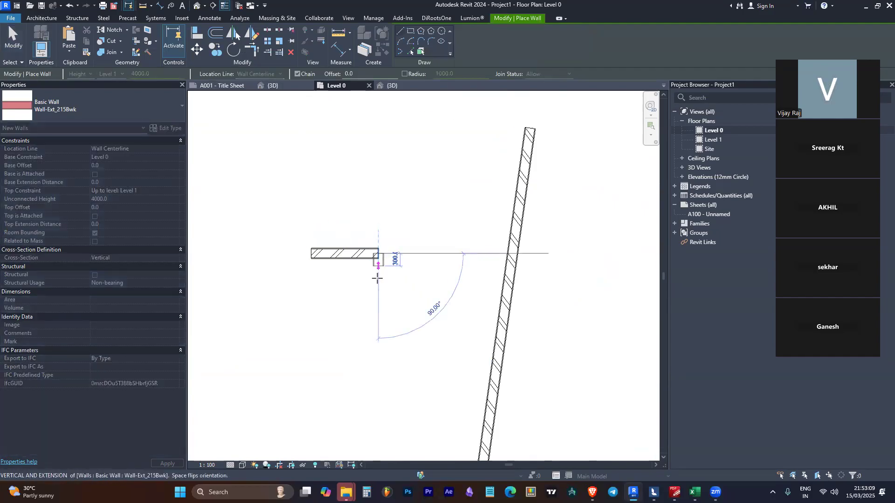
click(378, 294)
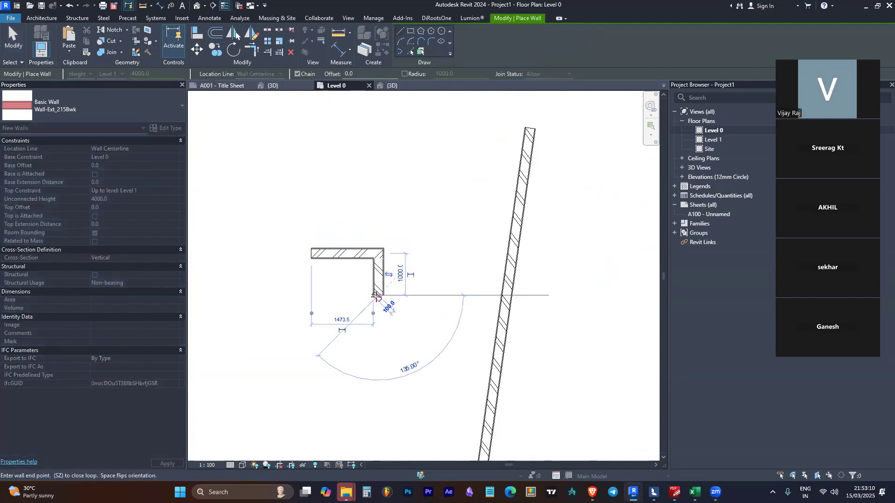
click(306, 294)
key(Escape)
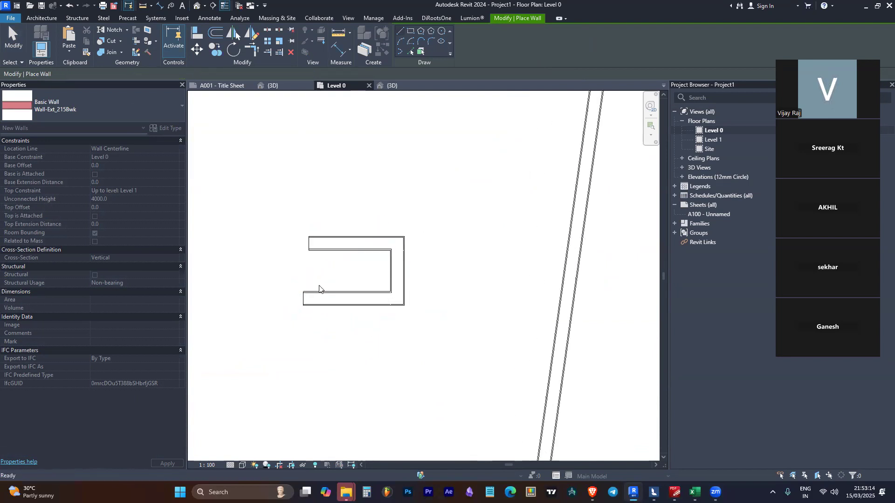
key(Escape)
- Examine the finish layers at the corners and open ends of the U-shaped walls
scroll(357, 258, up, 4)
scroll(388, 252, up, 2)
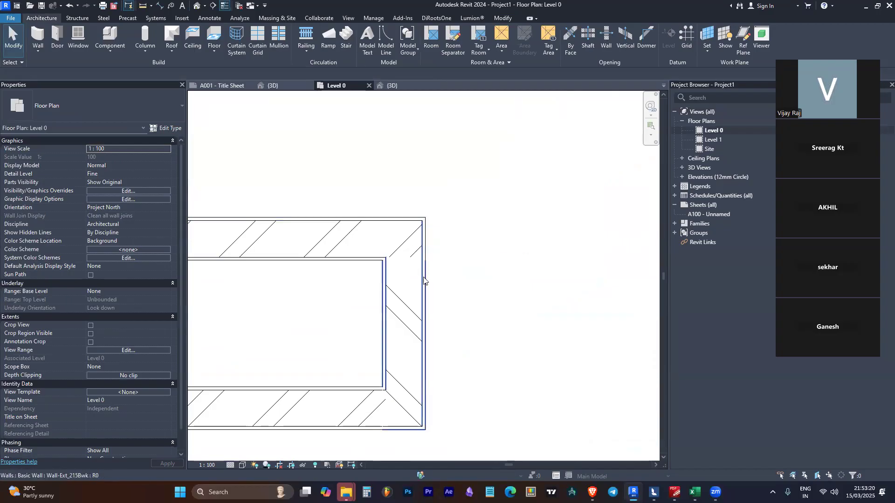
scroll(547, 294, down, 2)
scroll(289, 325, up, 4)
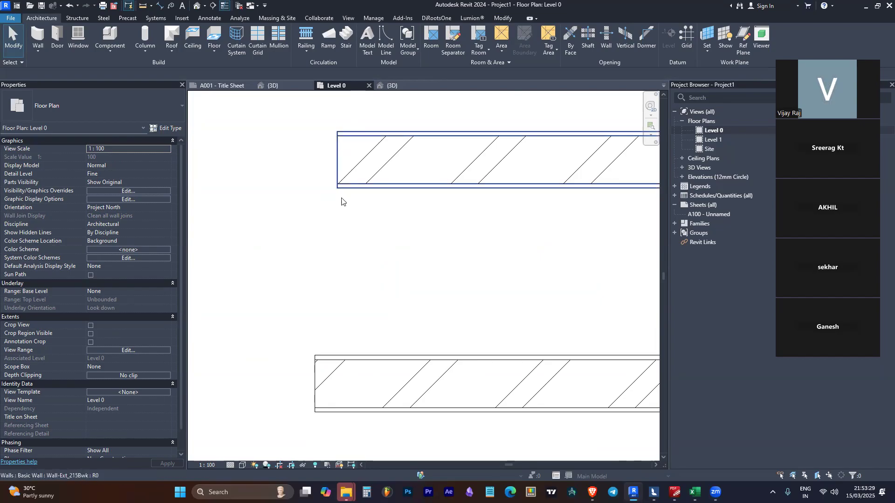
scroll(329, 198, down, 3)
- Set both Wrapping at Ends and Wrapping at Inserts to Exterior for the Wall-Ext_215Bwk type and inspect the open wall ends
click(379, 192)
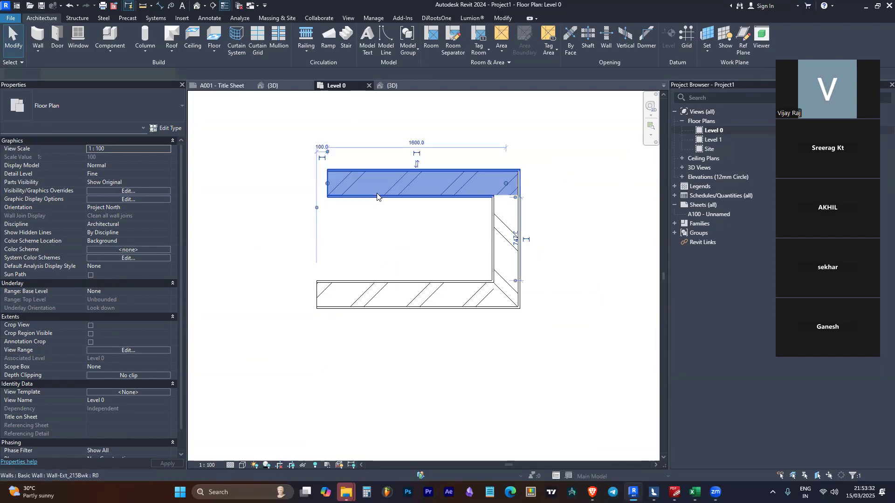
click(172, 129)
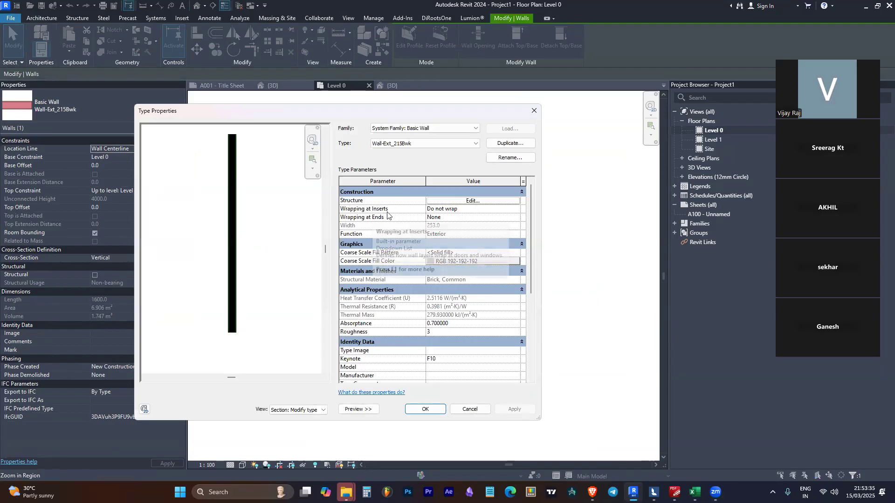
click(517, 217)
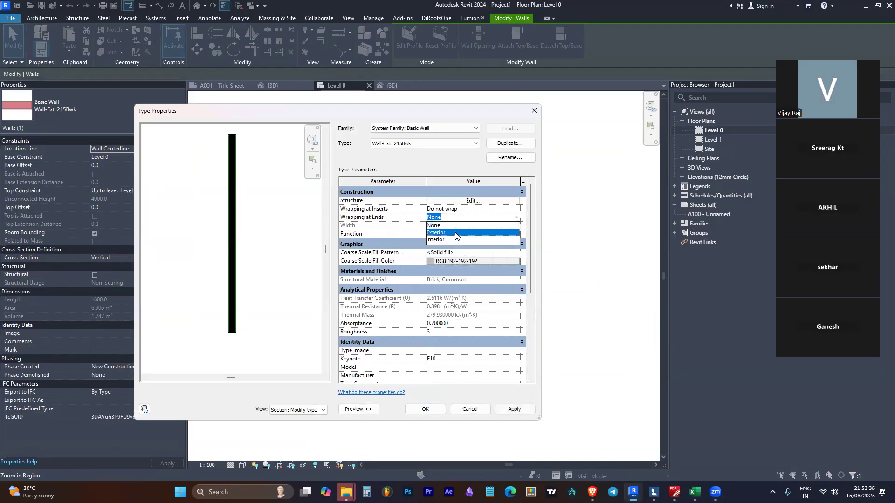
click(455, 233)
click(513, 209)
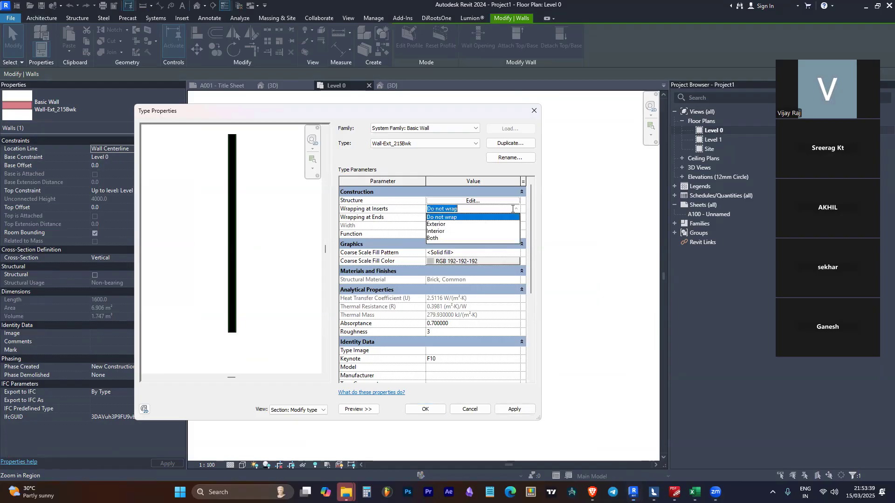
click(475, 224)
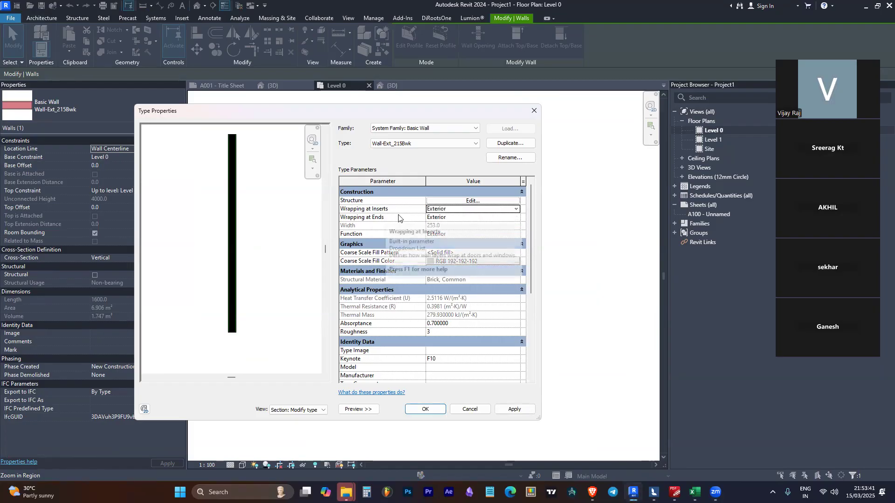
click(427, 409)
click(358, 364)
scroll(335, 192, up, 3)
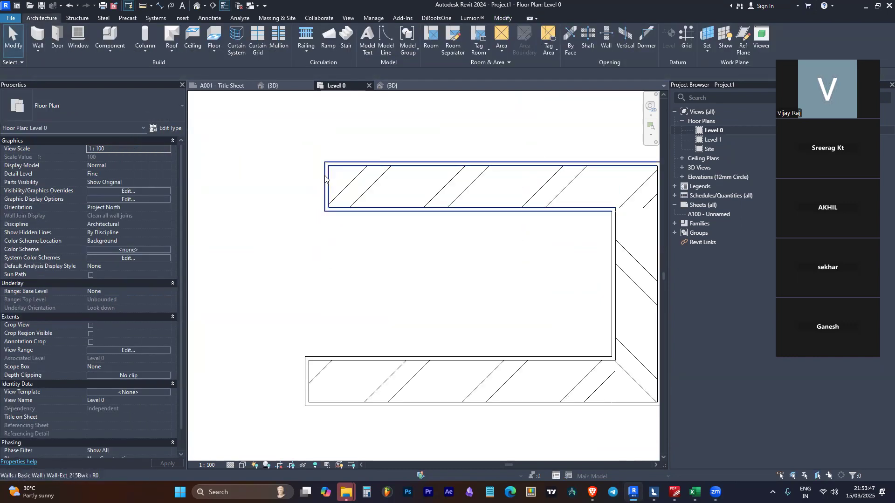
scroll(337, 233, down, 3)
- Draw a separate, slightly tilted Wall-Ext_215Bwk wall about 1120 mm long above the U-shaped walls
click(425, 209)
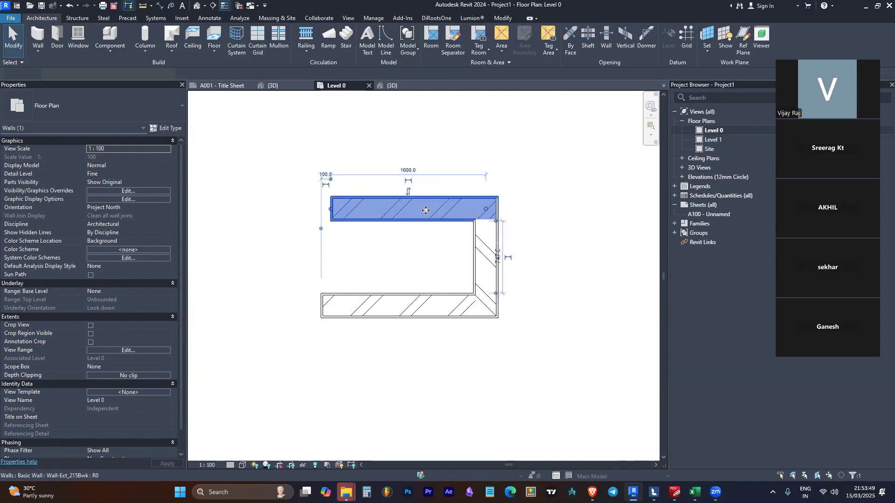
scroll(425, 210, down, 2)
scroll(422, 212, up, 2)
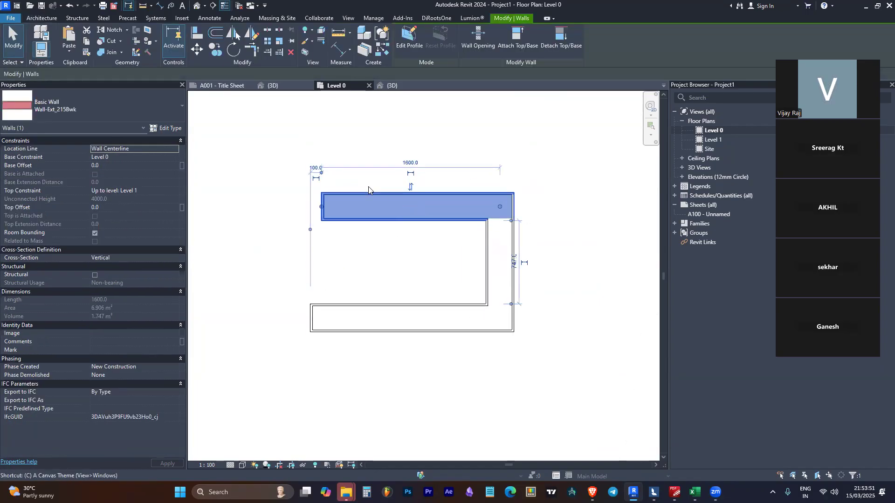
key(w)
key(a)
click(459, 142)
key(Escape)
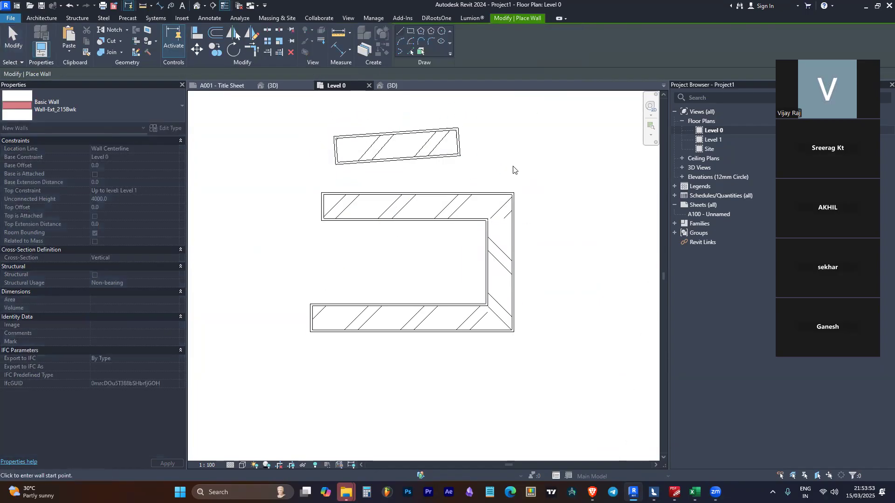
key(Escape)
- Set the wall type's Wrapping at Inserts to Do not wrap and Wrapping at Ends to None
scroll(444, 132, up, 3)
click(443, 132)
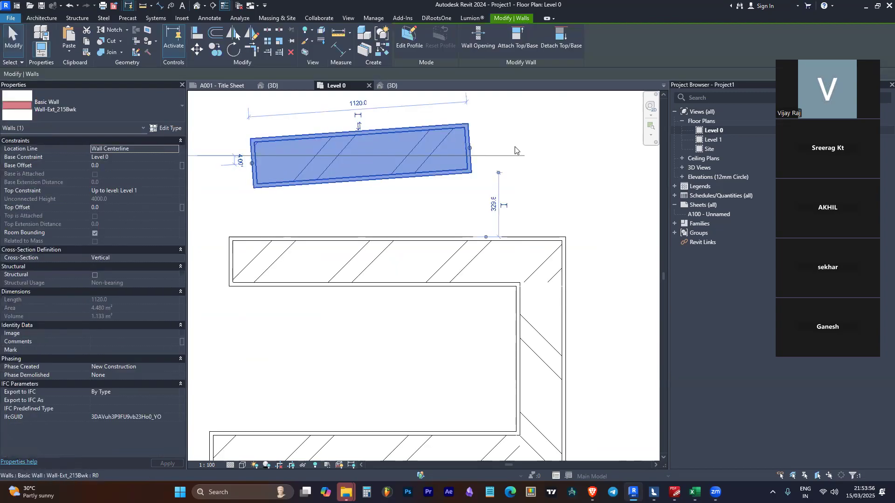
click(165, 131)
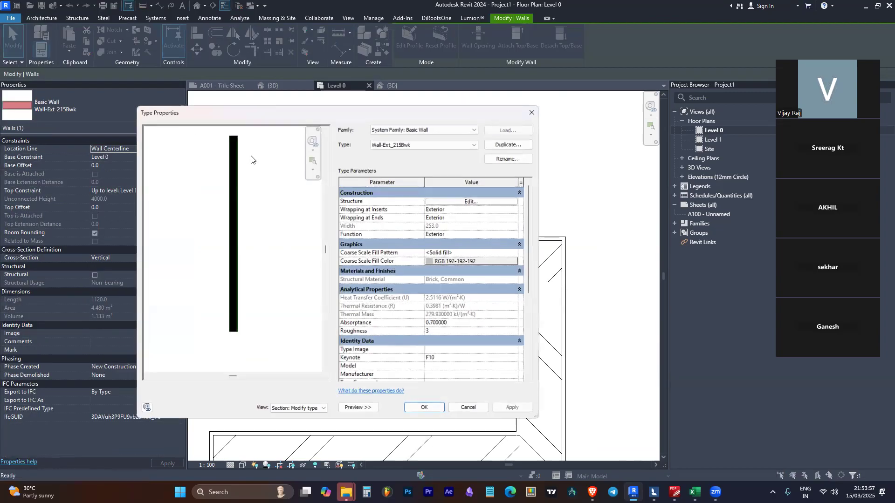
drag(422, 112, 620, 74)
click(626, 367)
click(658, 172)
click(629, 180)
click(646, 376)
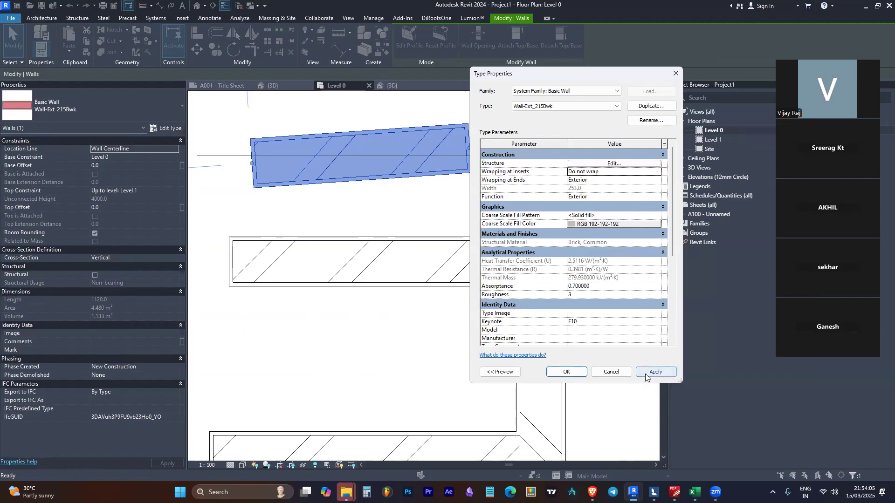
click(657, 180)
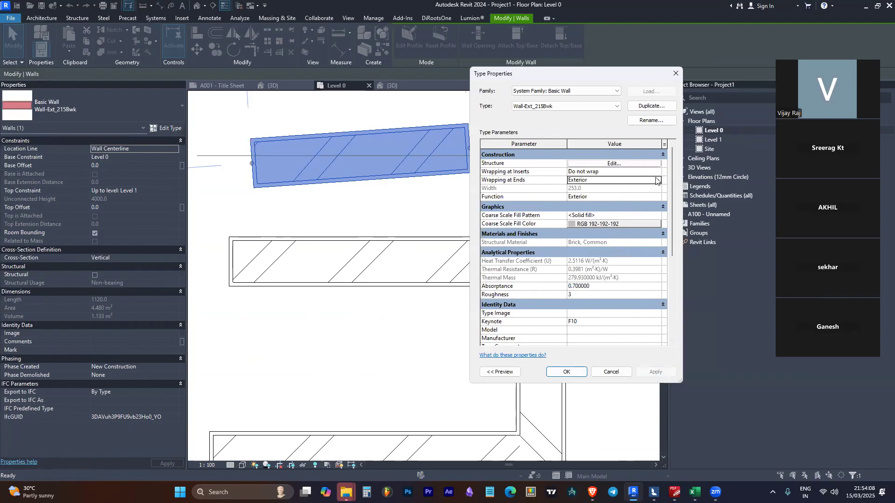
click(638, 189)
click(661, 373)
click(566, 373)
scroll(324, 256, down, 2)
click(364, 236)
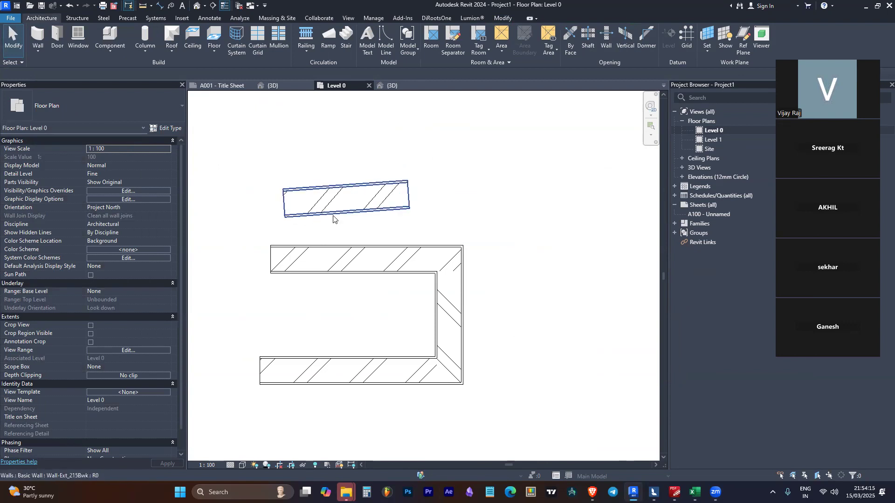
- Review the wrapping parameters in the type properties of the tilted wall
click(311, 193)
click(167, 128)
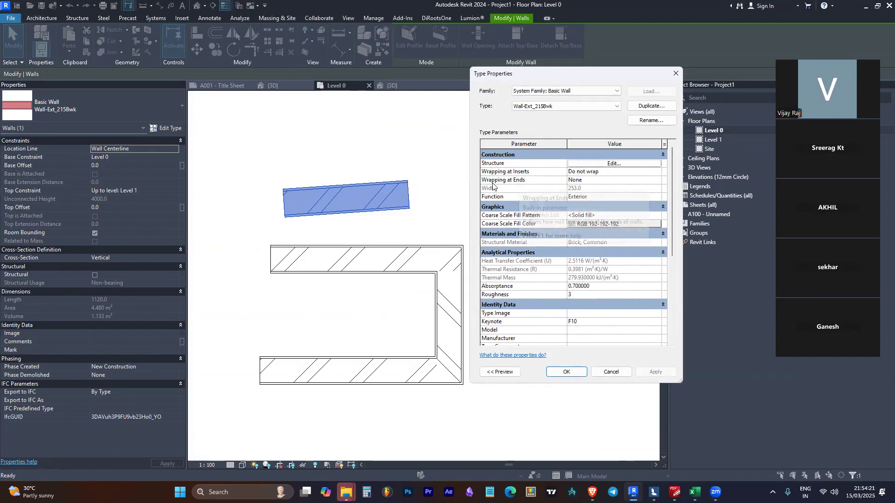
key(Escape)
key(Escape)
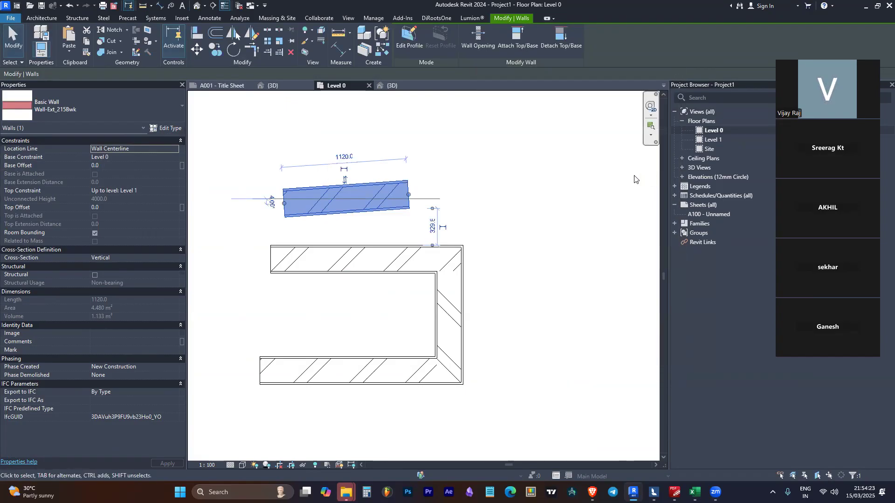
click(377, 212)
drag(409, 196, 284, 248)
key(Escape)
key(Escape)
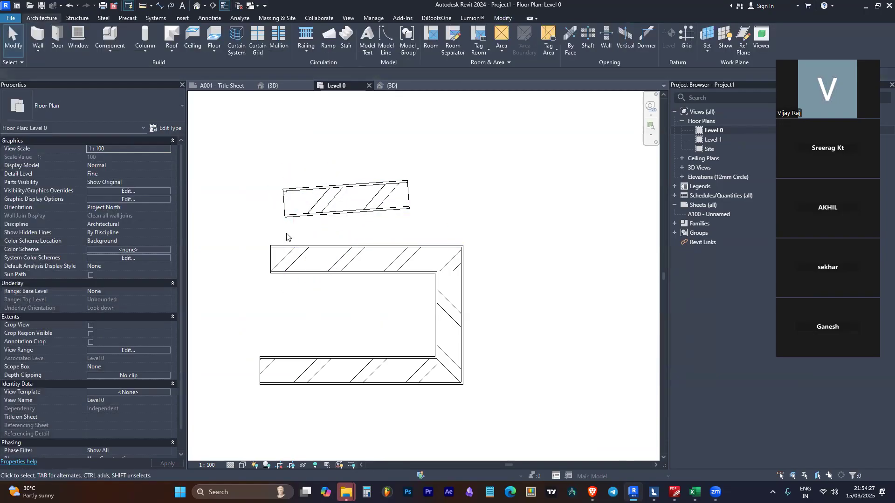
- Draw a perpendicular Wall-Ext_215Bwk wall about 770 mm long downward from the midpoint of the U's lower wall
click(349, 194)
scroll(396, 170, down, 3)
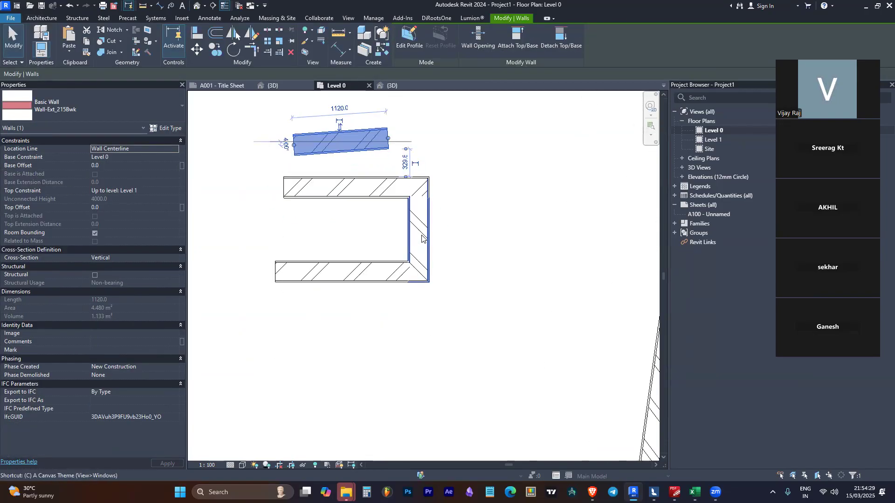
scroll(421, 239, up, 3)
key(w)
key(a)
click(345, 280)
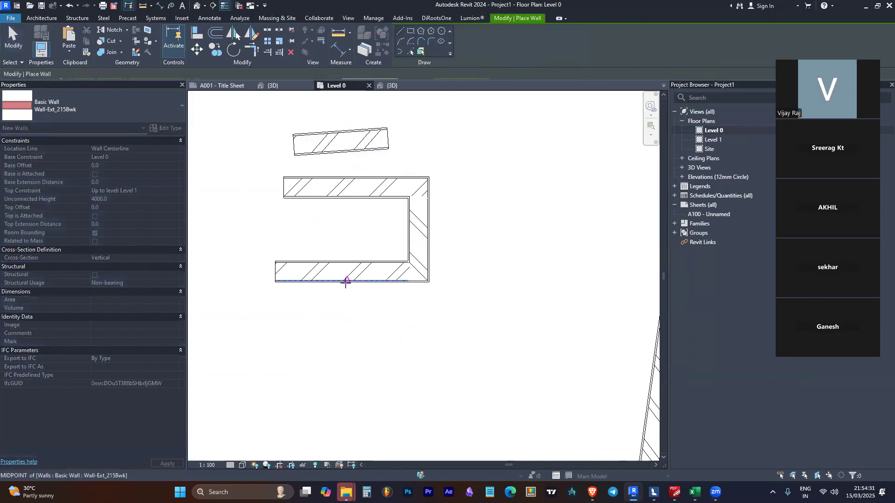
click(346, 336)
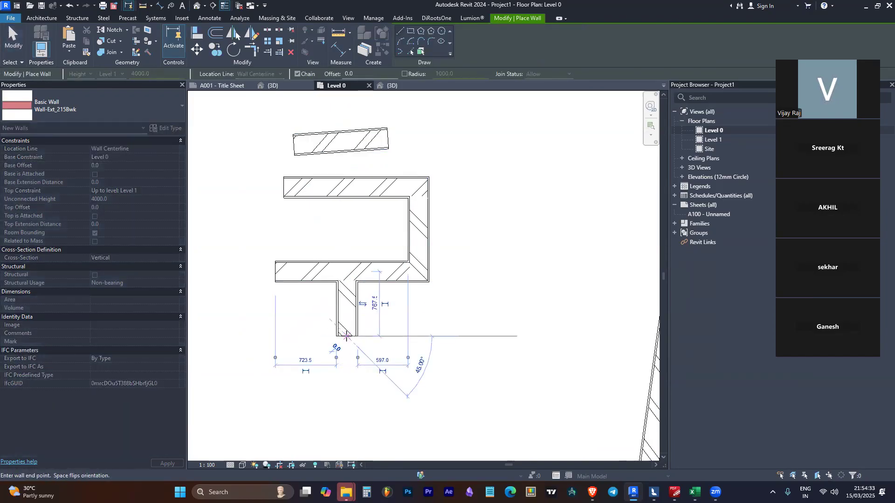
key(Escape)
key(Escape)
- Extend the perpendicular wall's upper end across the U's lower wall to a total length of about 1200 mm
scroll(373, 290, up, 4)
click(377, 285)
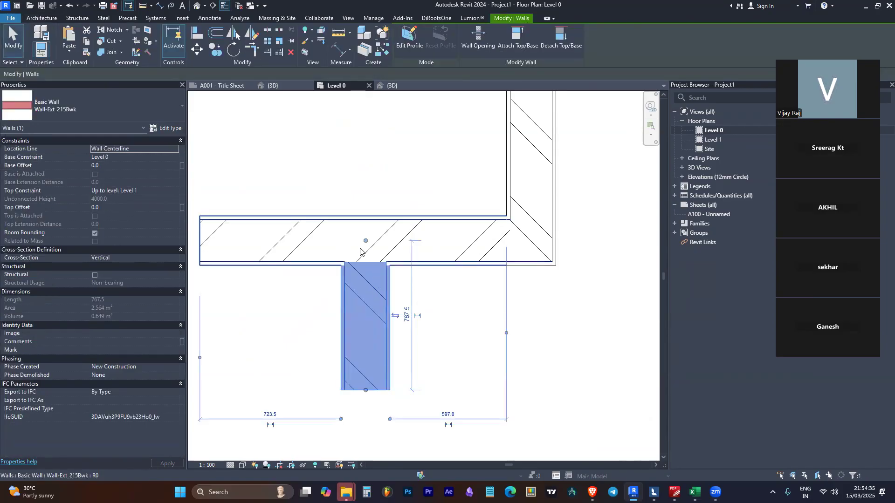
drag(366, 241, 366, 154)
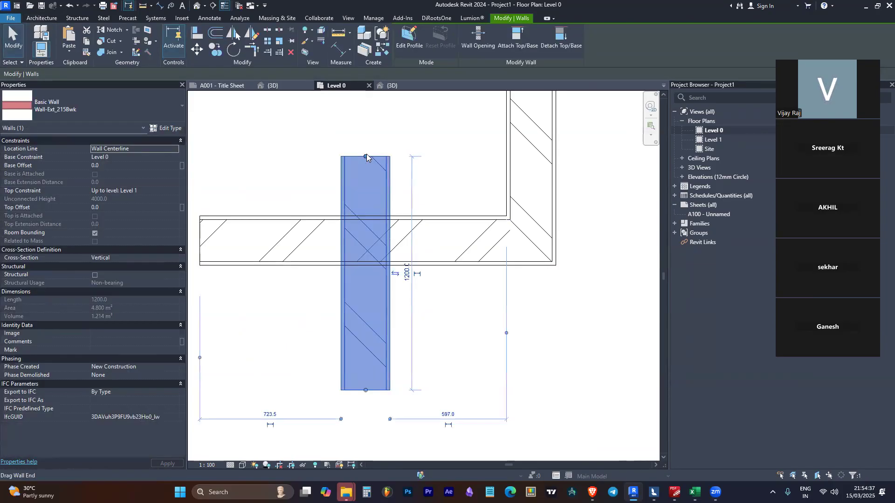
click(451, 319)
- Try to join the geometry of the vertical wall with the lower wall it crosses
scroll(419, 312, down, 3)
key(j)
key(g)
click(394, 252)
click(423, 277)
key(Escape)
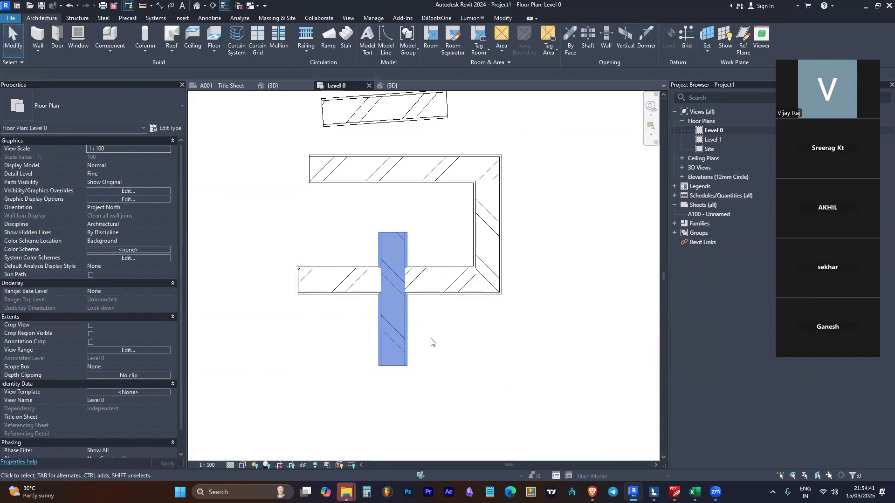
scroll(429, 351, up, 2)
scroll(406, 342, down, 2)
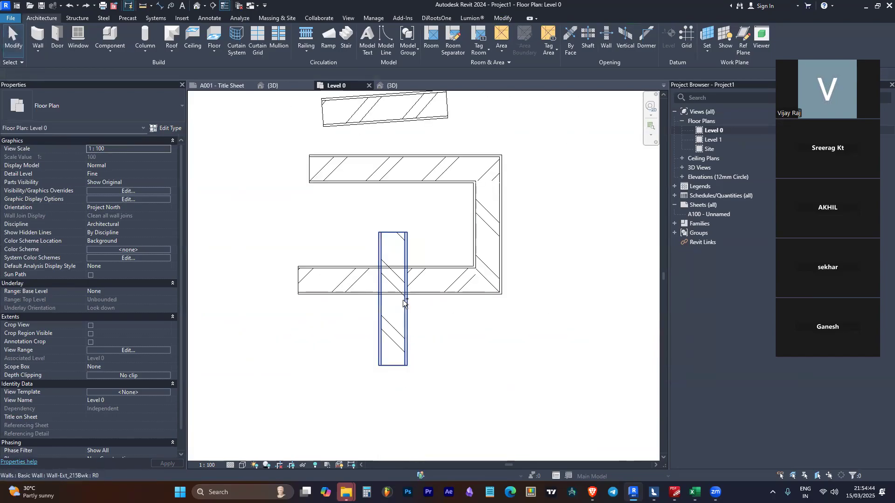
- Join the crossing vertical wall and the U's lower wall so their layers merge at the intersection
key(j)
key(g)
click(398, 308)
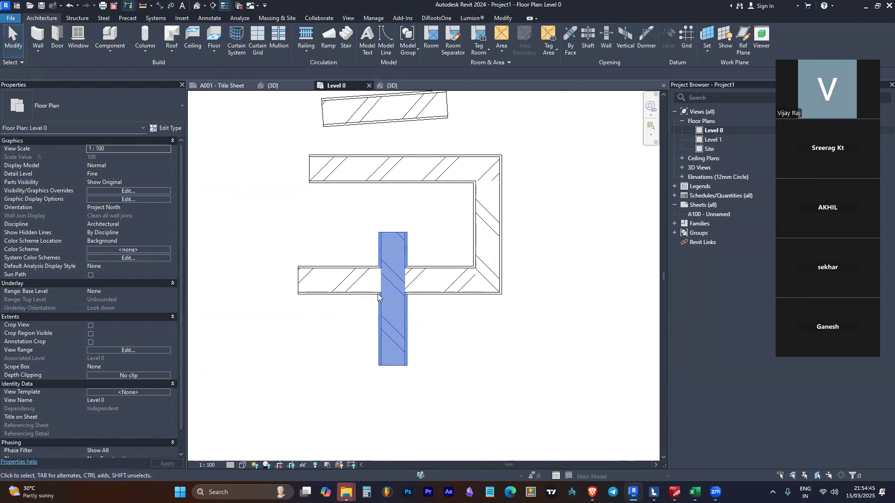
click(430, 289)
key(Escape)
scroll(442, 240, up, 2)
scroll(502, 344, down, 2)
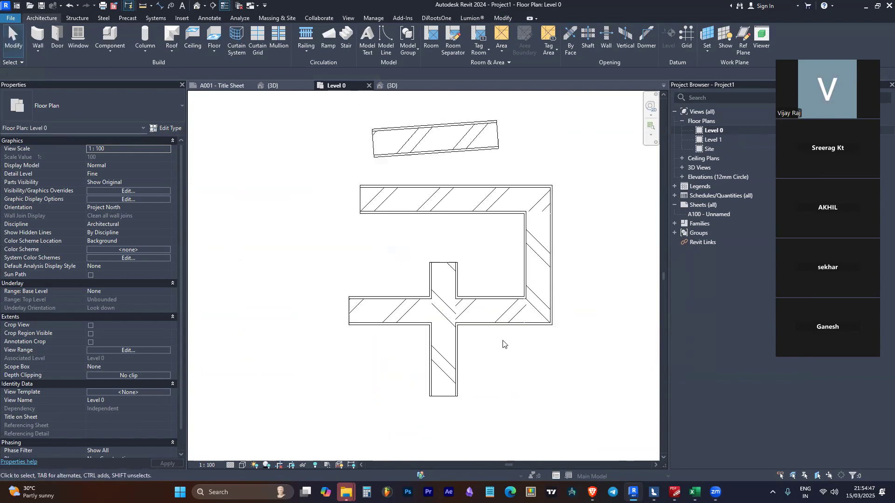
- Straighten the tilted wall to horizontal by moving its right end, making it about 1160 mm long
click(471, 143)
drag(500, 138, 502, 146)
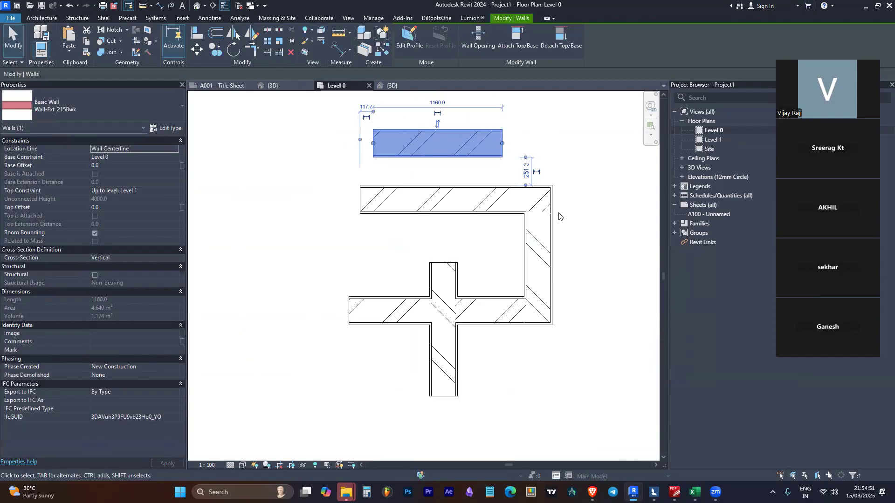
click(559, 213)
- Set Wrapping at Inserts and Wrapping at Ends of the Wall-Ext_215Bwk type back to Exterior
click(485, 155)
click(170, 129)
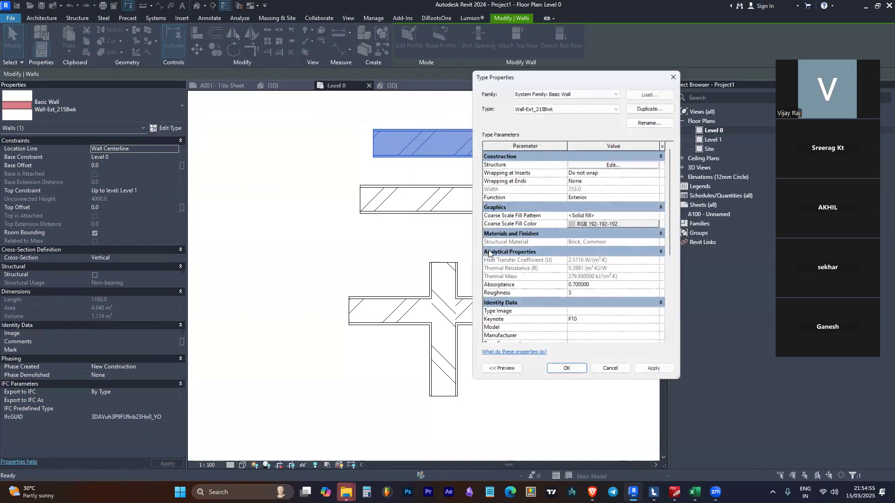
click(657, 175)
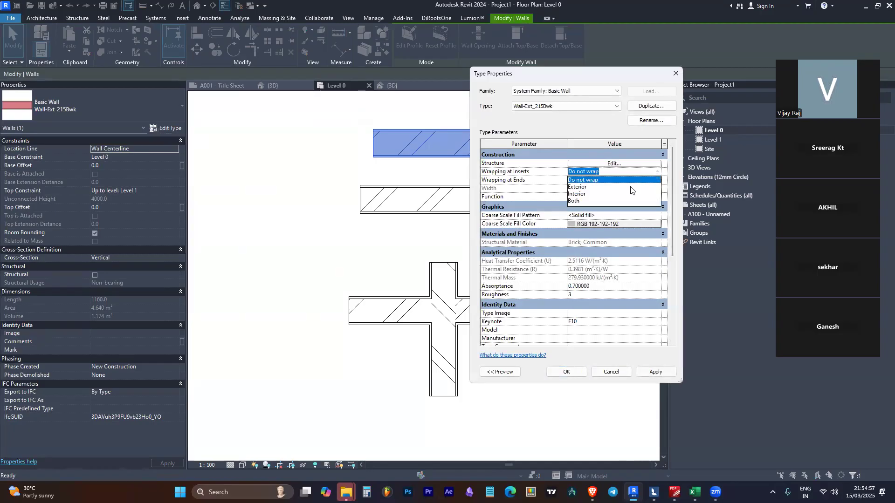
click(639, 187)
click(637, 181)
click(656, 181)
click(606, 193)
click(574, 372)
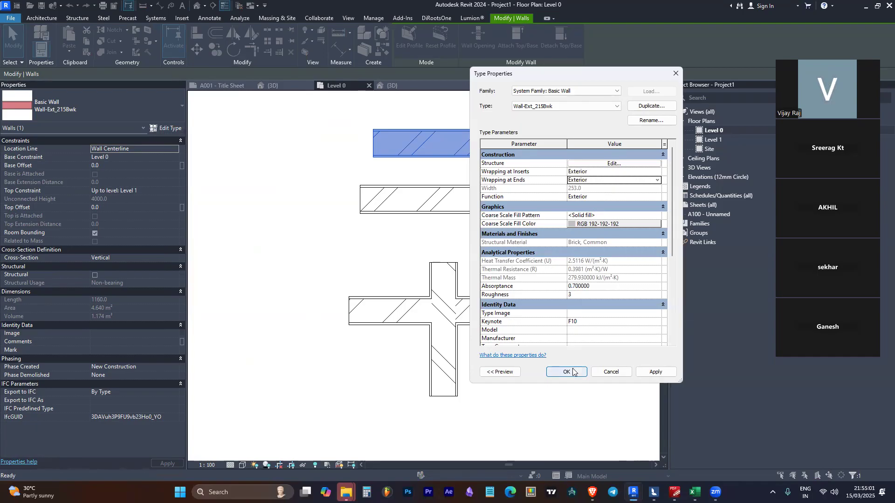
click(540, 161)
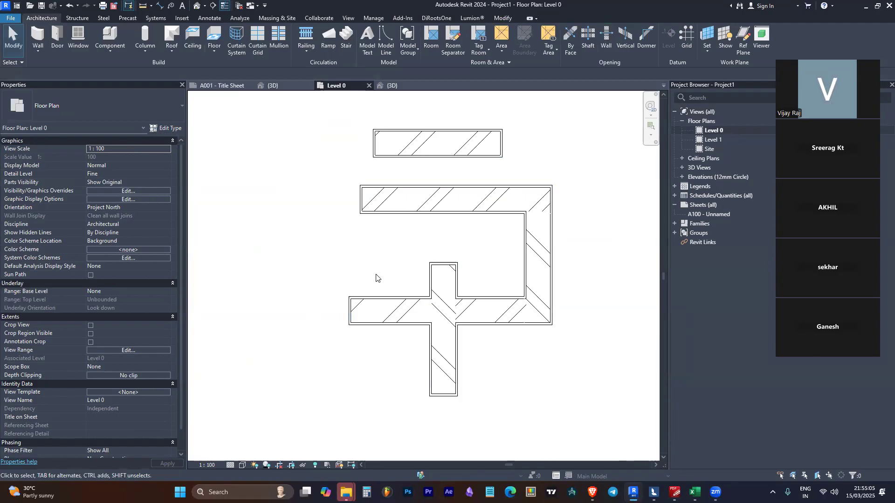
- Open the type properties of the U's upper wall and examine the available Function options
scroll(376, 278, down, 2)
scroll(280, 194, down, 5)
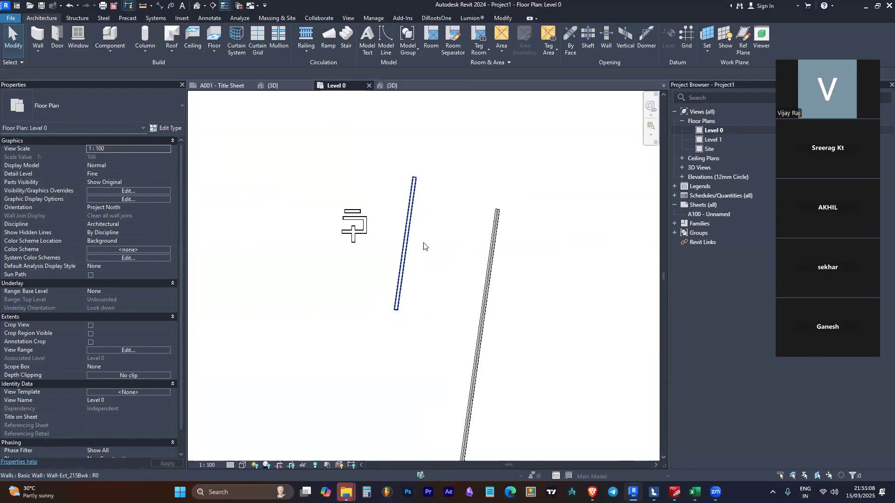
scroll(451, 205, up, 5)
click(450, 189)
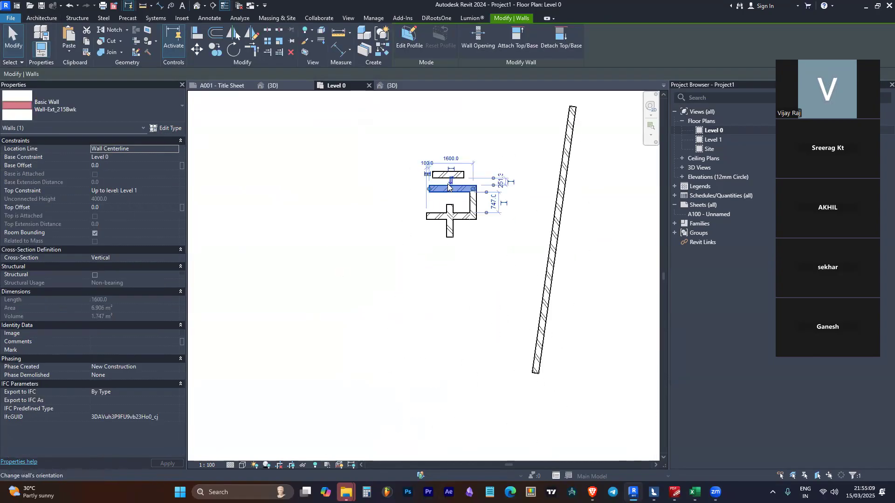
click(165, 128)
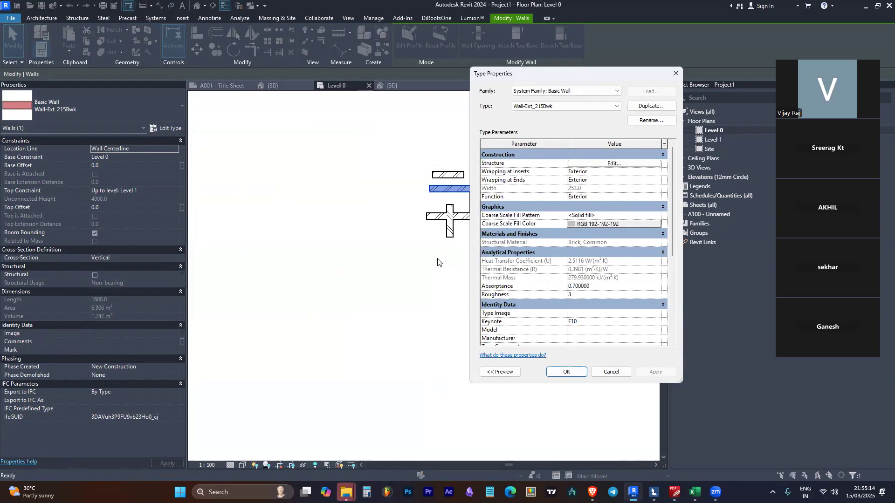
click(653, 196)
click(655, 199)
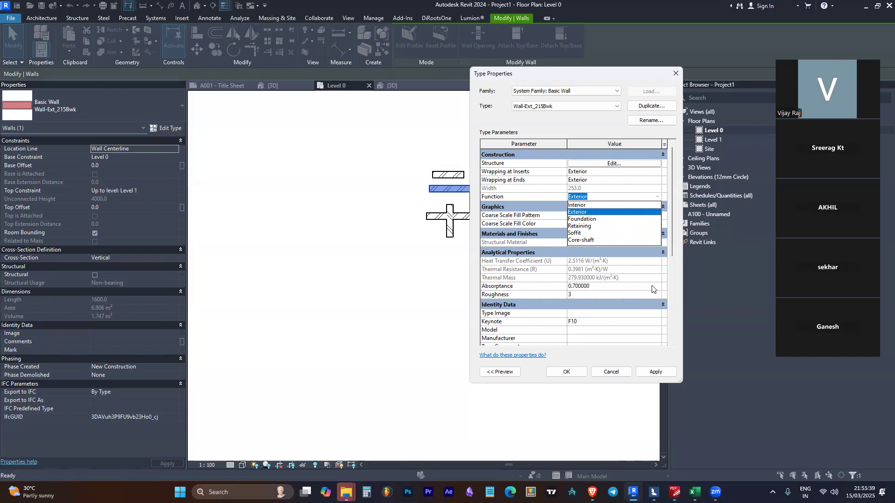
- Enter the placeholder text "fdgfd" as the Description of the Wall-Ext_215Bwk type
click(672, 276)
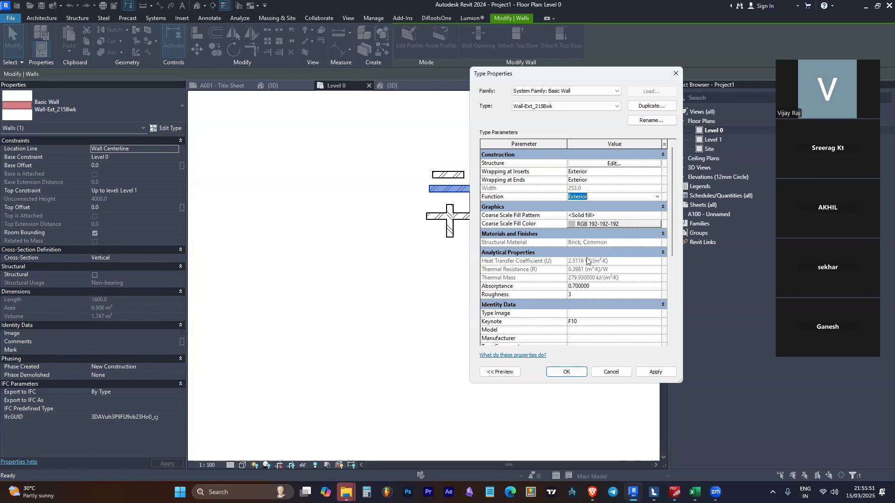
scroll(585, 257, down, 2)
scroll(585, 255, down, 4)
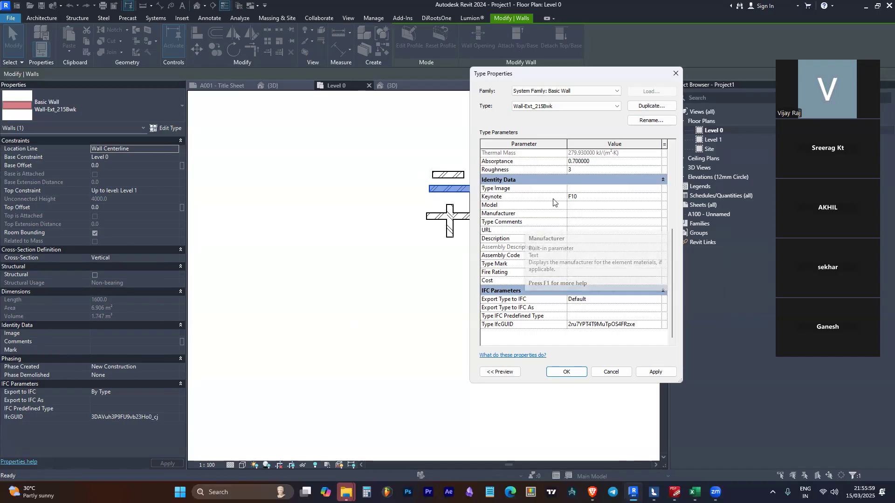
click(616, 190)
click(597, 232)
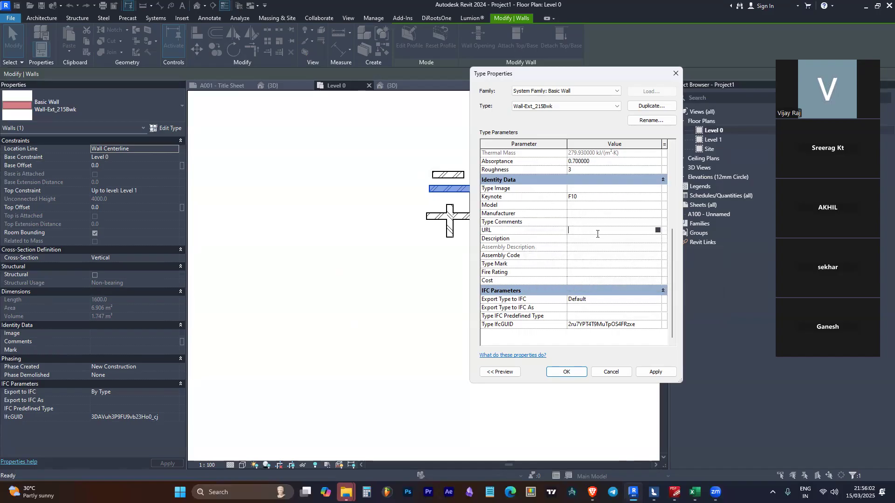
click(596, 240)
text(fdgfd)
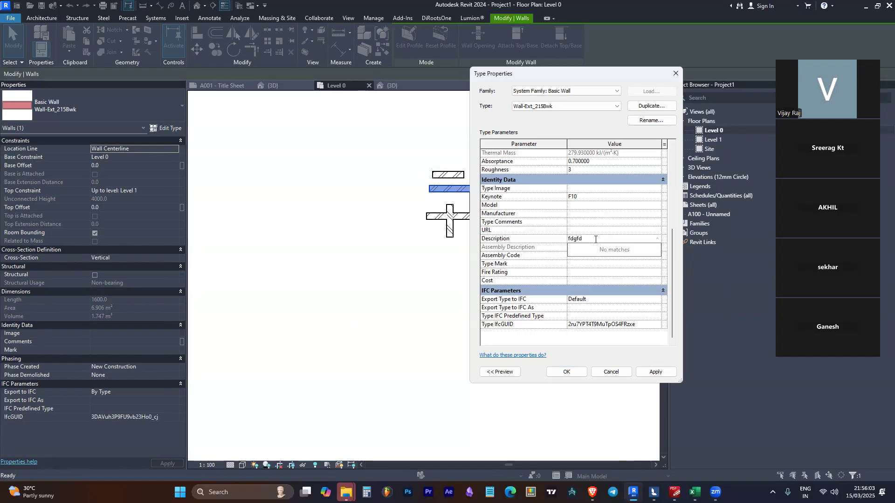
click(410, 241)
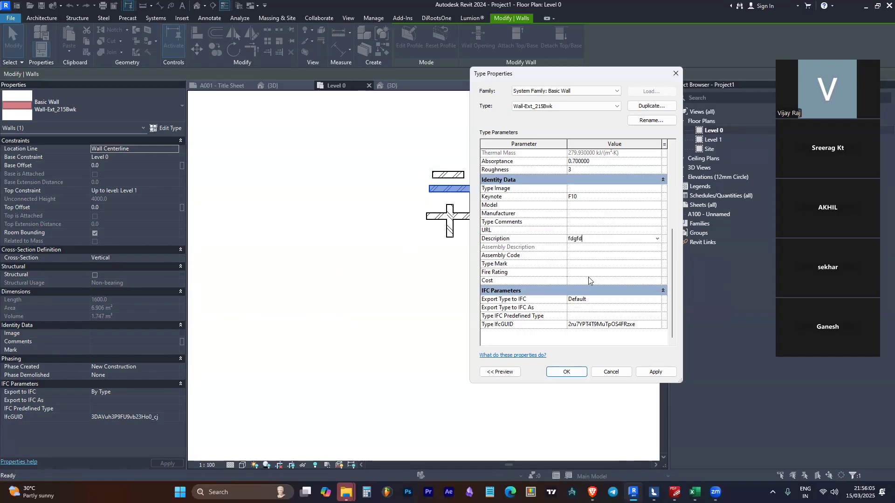
click(588, 263)
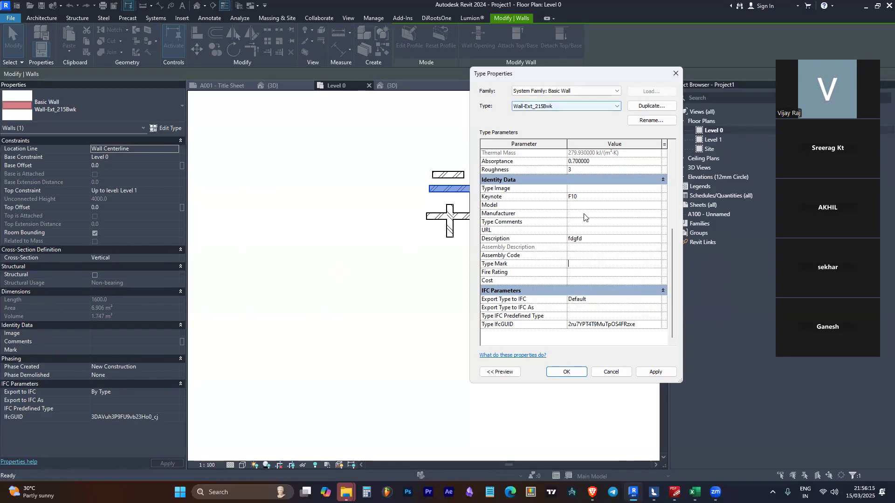
- Set the Description of the Wall-Ext_215Bwk type to "Side side plasted wall with warps" and apply the type properties
click(595, 239)
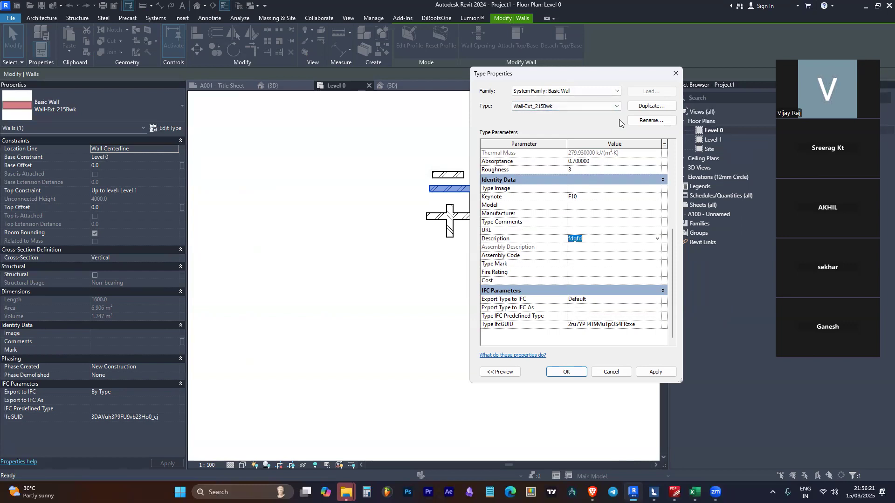
text(Side )
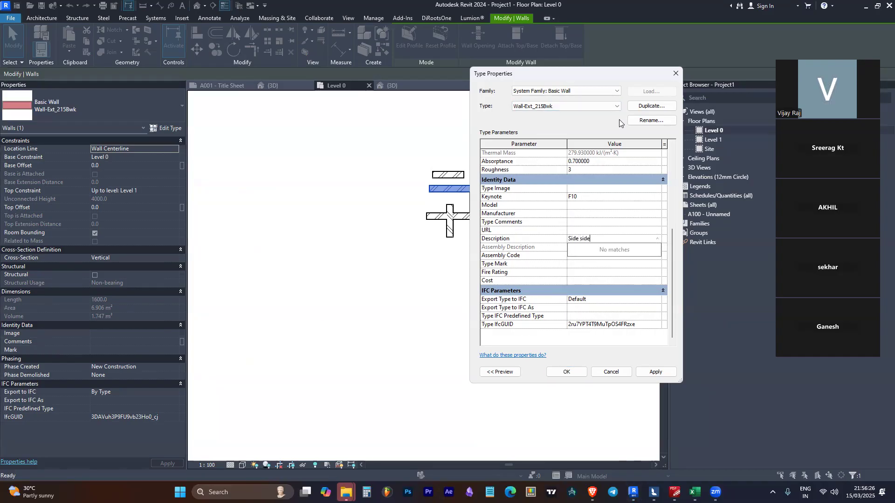
text(side plasted)
key(Return)
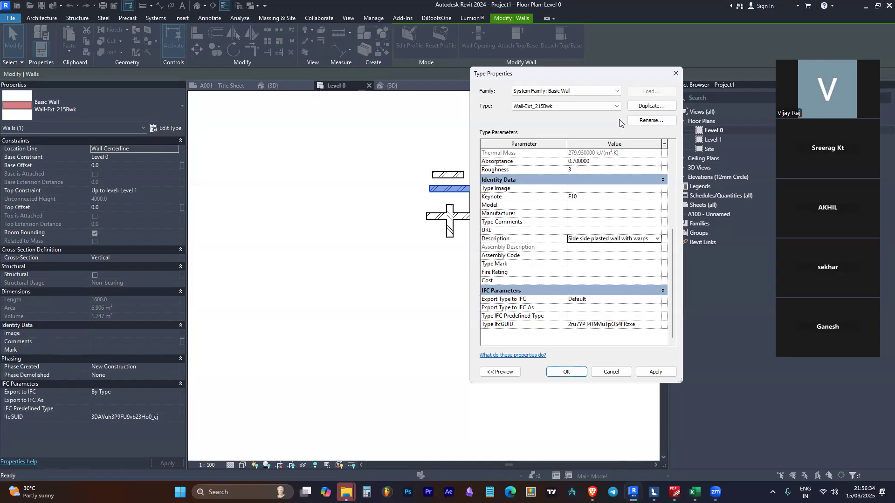
click(566, 372)
key(Escape)
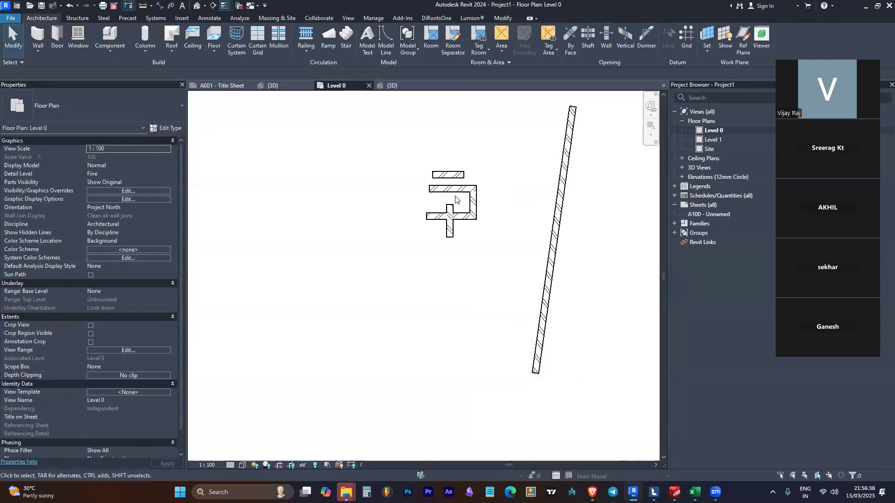
- Check the Description in the type properties of the crossing vertical wall
scroll(451, 191, up, 2)
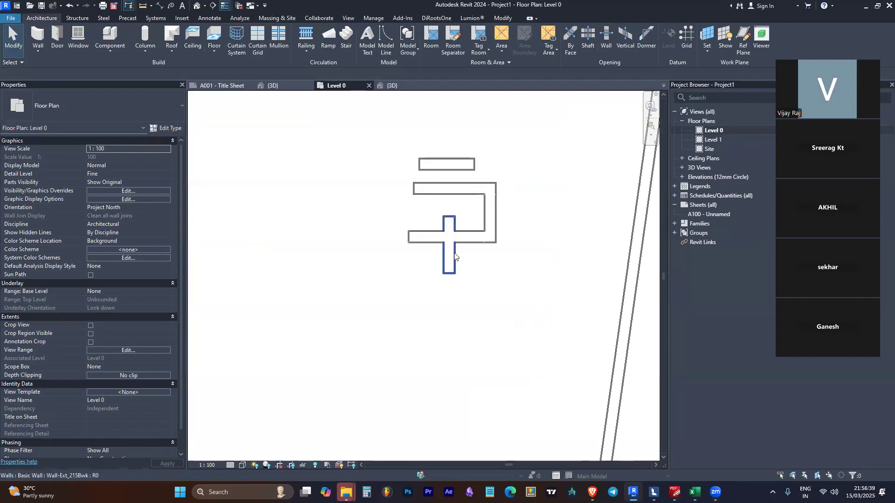
click(449, 259)
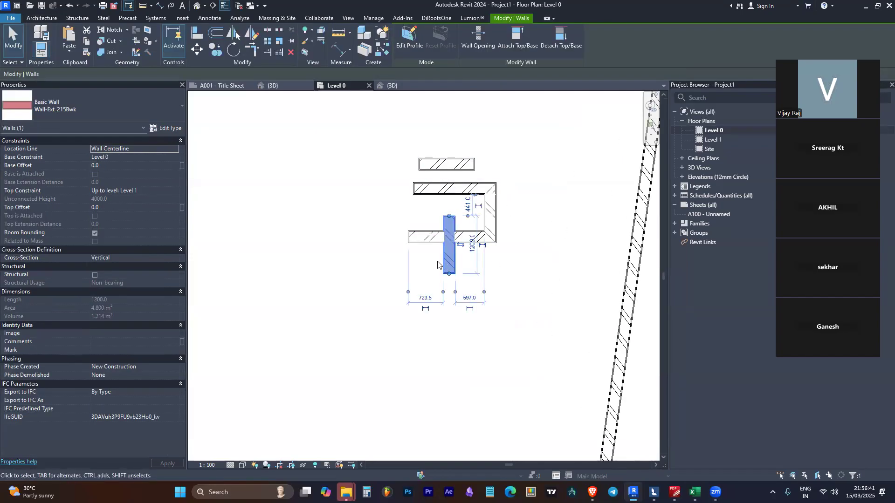
click(159, 133)
scroll(582, 250, down, 6)
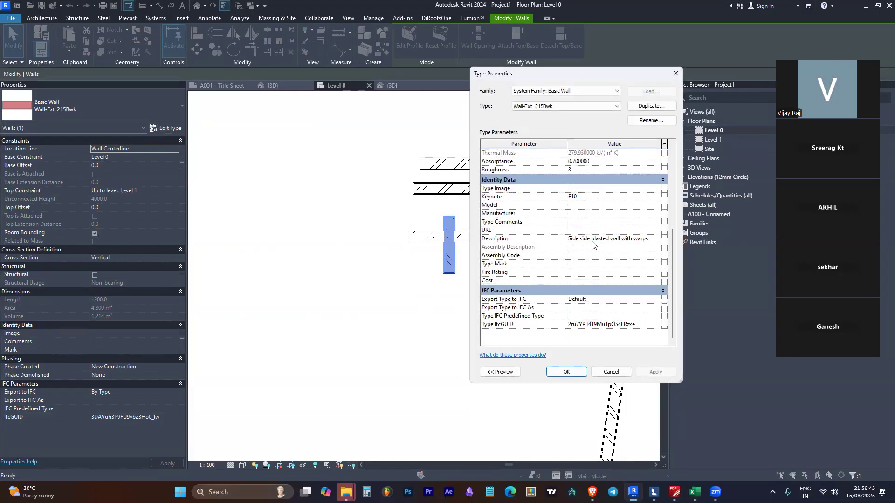
click(573, 238)
click(676, 72)
click(476, 321)
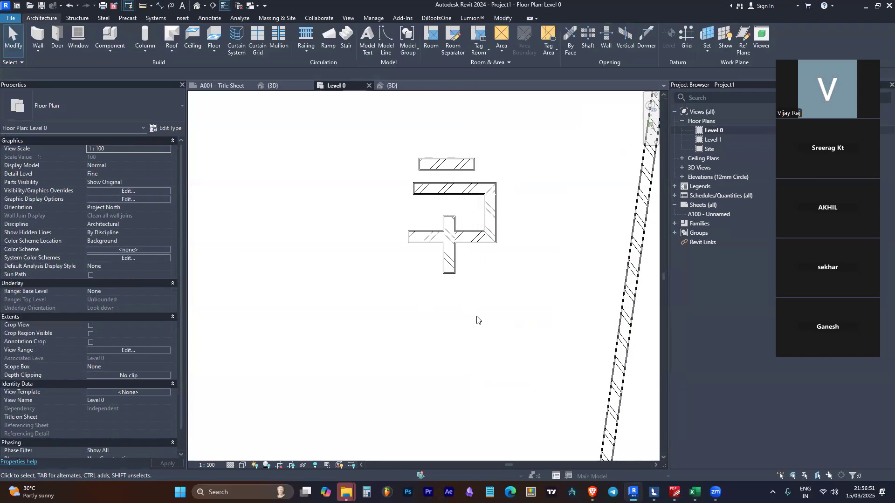
- Set the instance Comments of the crossing vertical wall to "Two sided Plastring with warps"
click(454, 254)
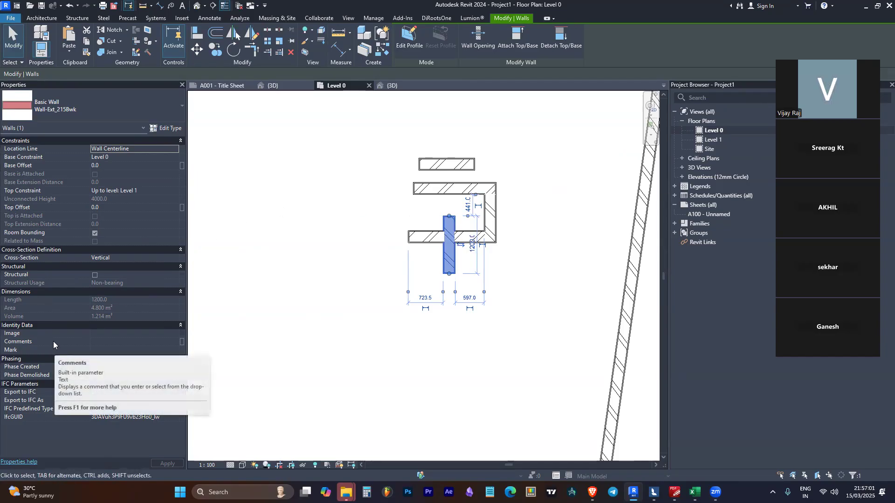
click(115, 341)
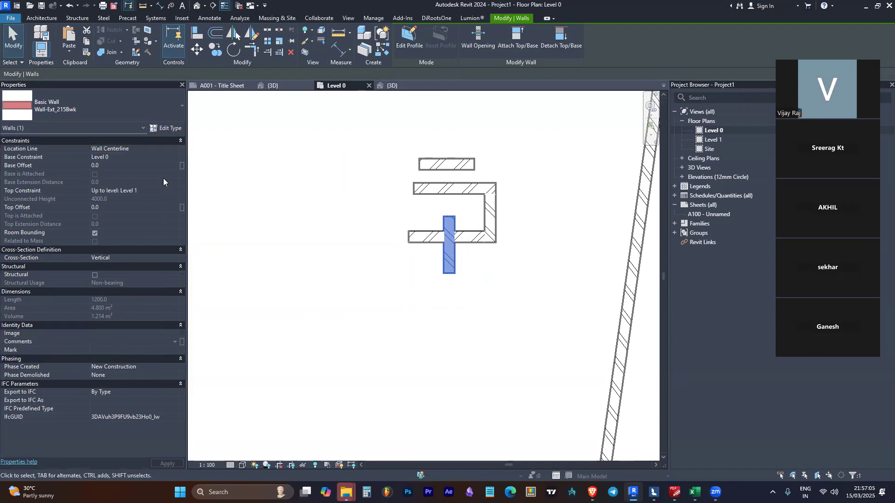
text(Two sided Plastring with warps)
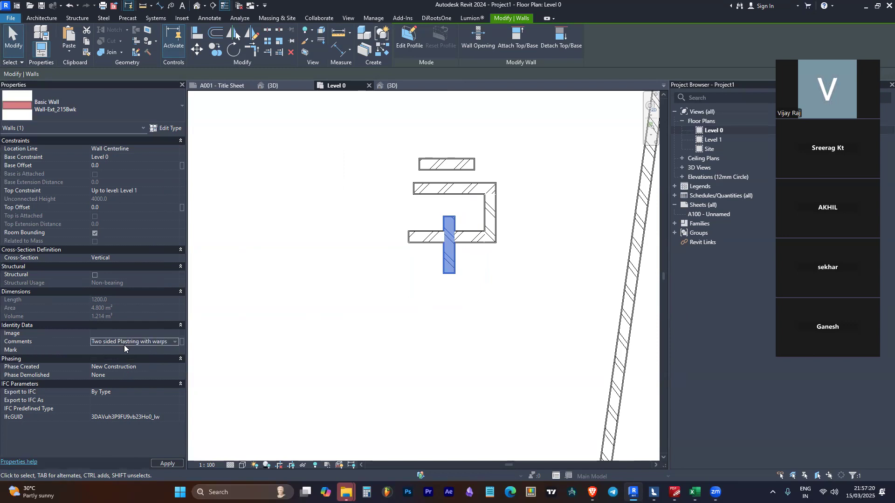
click(328, 283)
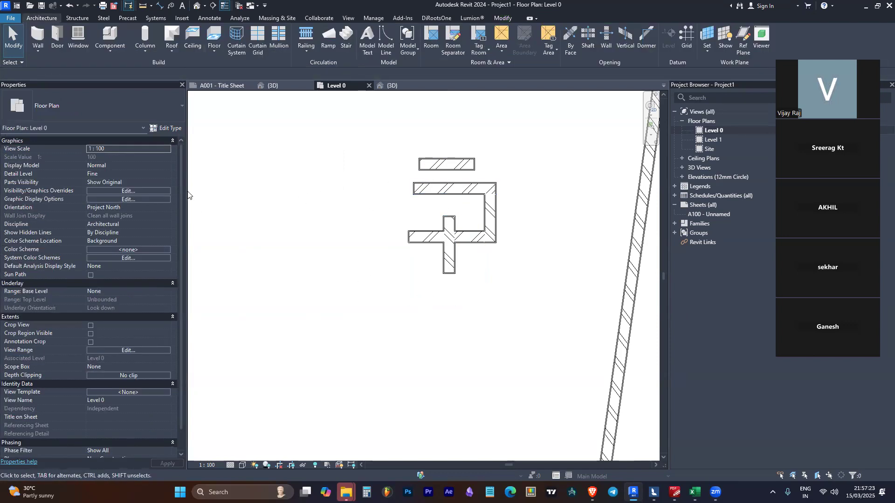
- Move the Description text of the crossing vertical wall's type into its Type Comments, leaving the Description empty
click(449, 254)
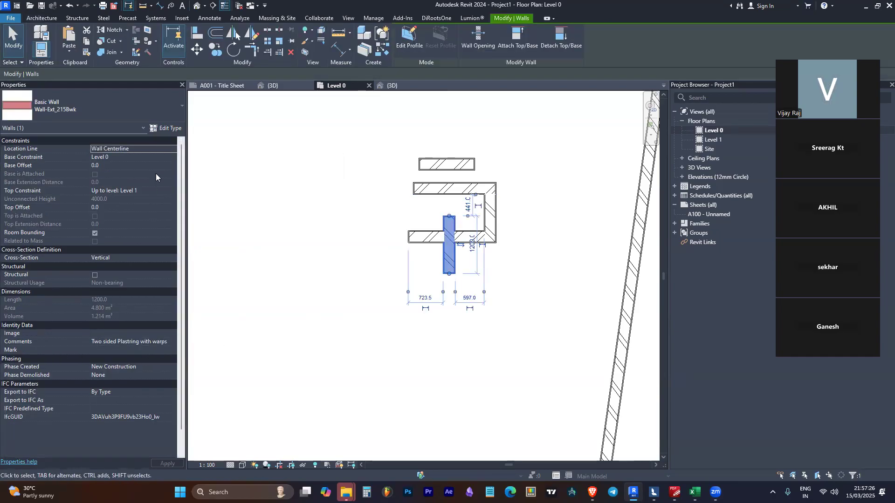
click(164, 128)
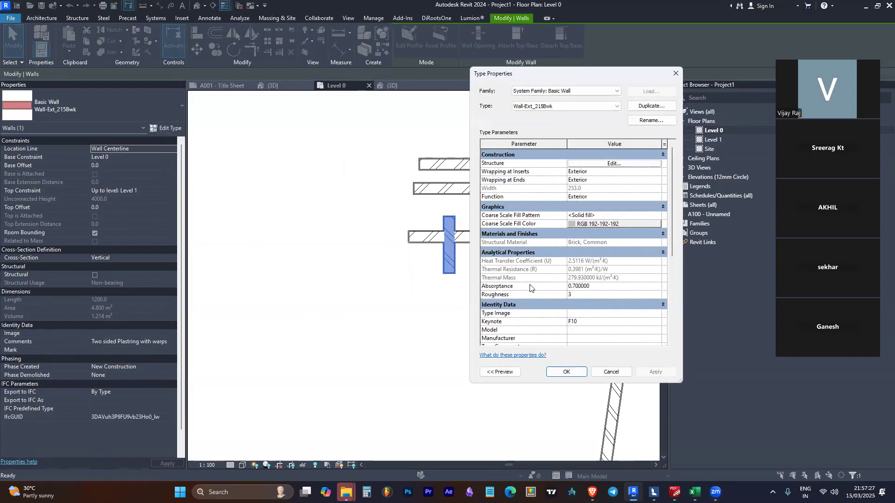
scroll(540, 280, down, 5)
click(655, 239)
key(ctrl+c)
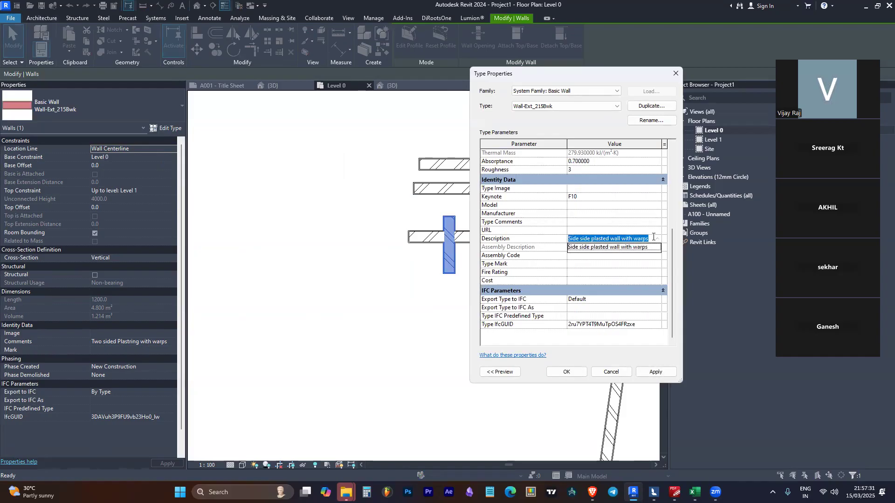
key(BackSpace)
click(630, 219)
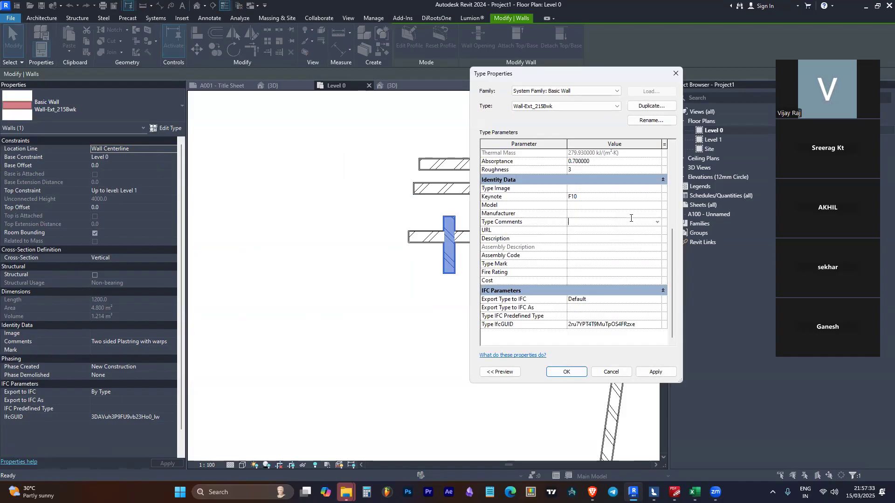
key(ctrl+v)
- Replace the Type Comments of Wall-Ext_215Bwk with "Type Parameter value" and apply the type properties
click(529, 229)
drag(569, 222, 700, 232)
text(Typ)
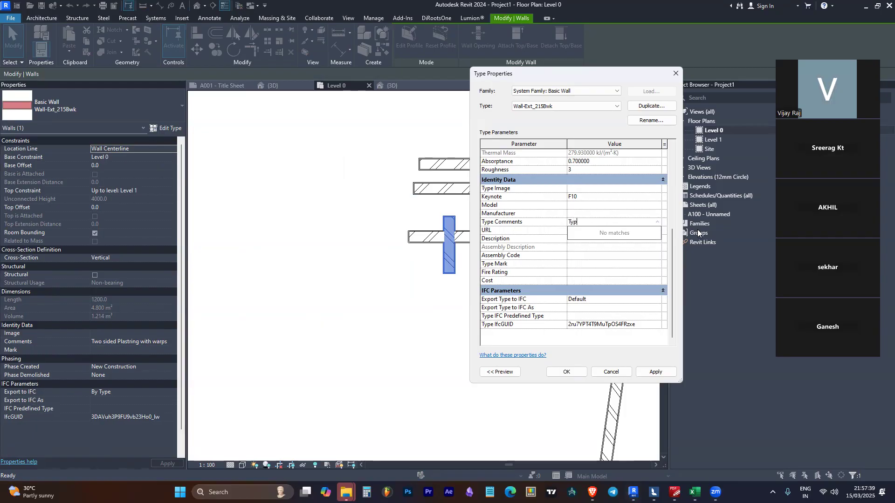
text(e Parametr)
key(BackSpace)
text(er value)
key(Return)
click(565, 374)
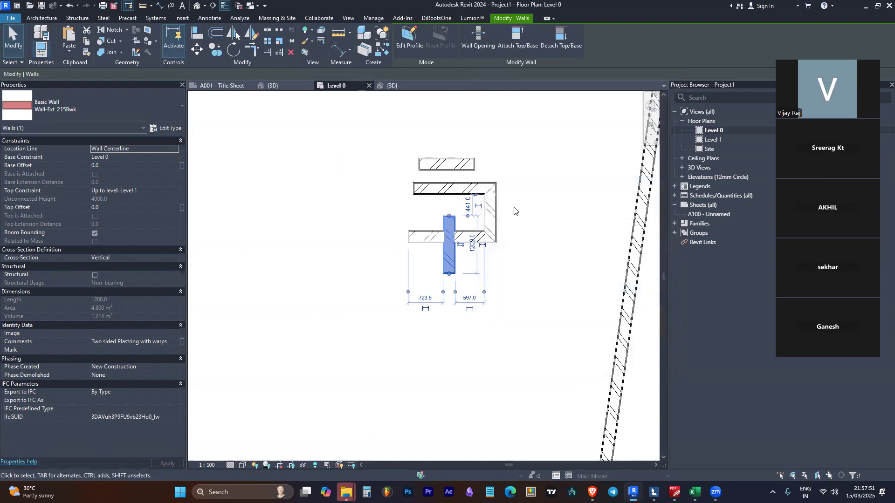
- Compare the Type Comments and the instance Comments of the U's upper wall
click(422, 189)
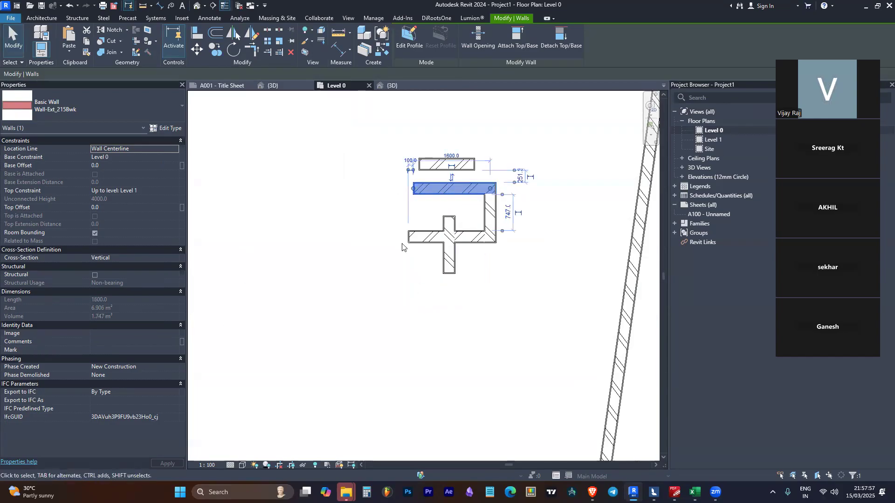
click(170, 128)
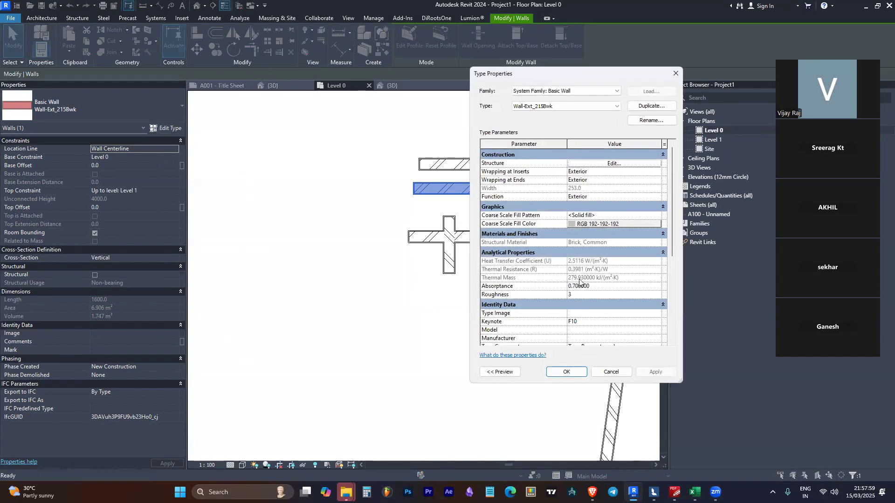
scroll(508, 251, down, 5)
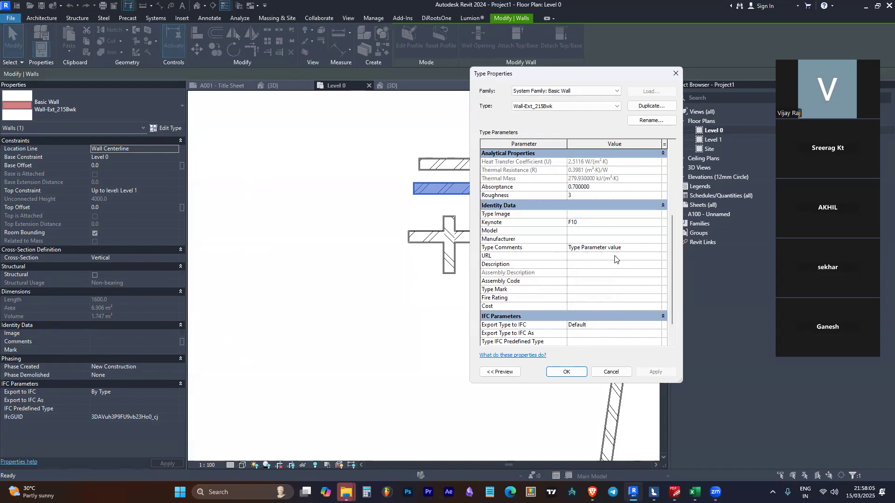
key(Escape)
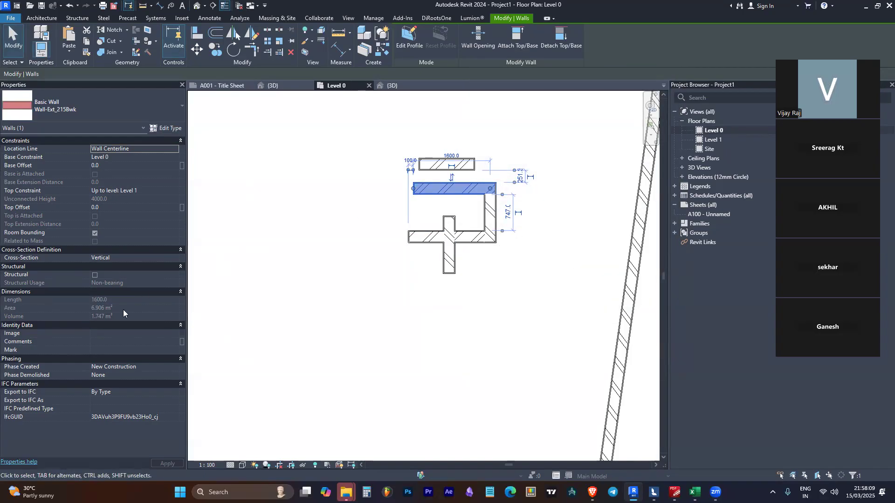
- Review the instance Comments and the type's Identity Data of the crossing vertical wall
click(448, 256)
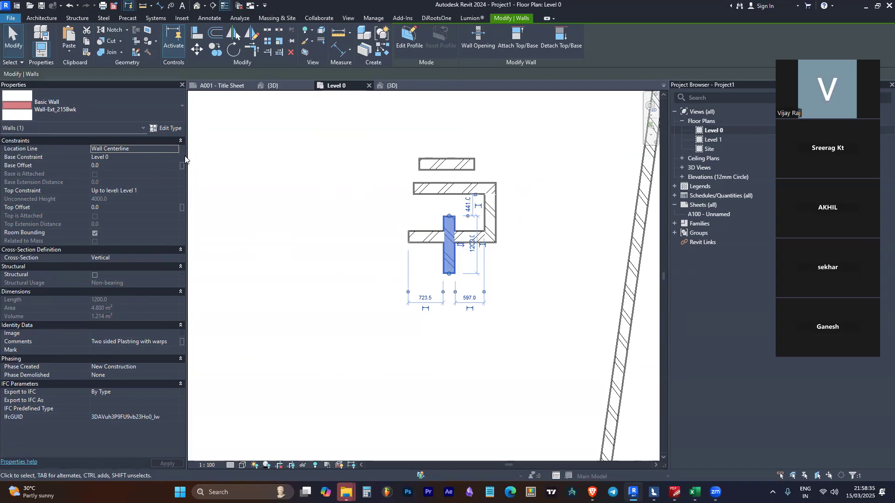
click(173, 129)
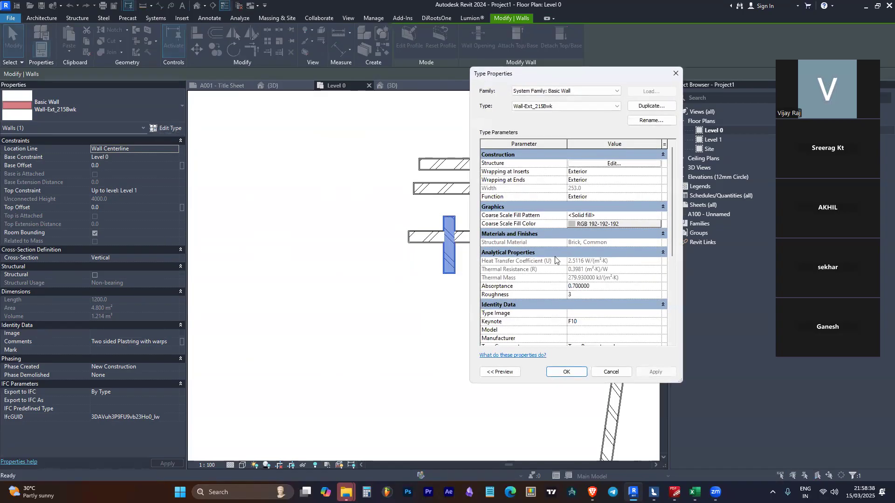
scroll(607, 268, down, 5)
scroll(590, 271, down, 2)
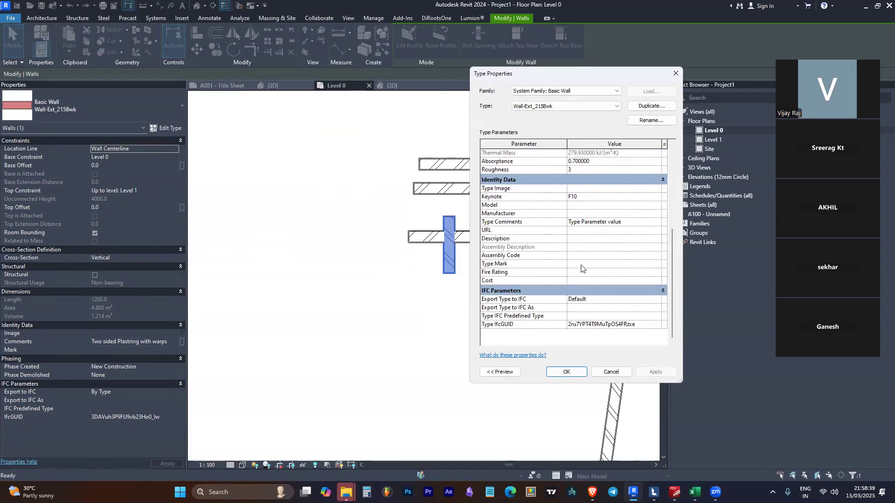
key(Escape)
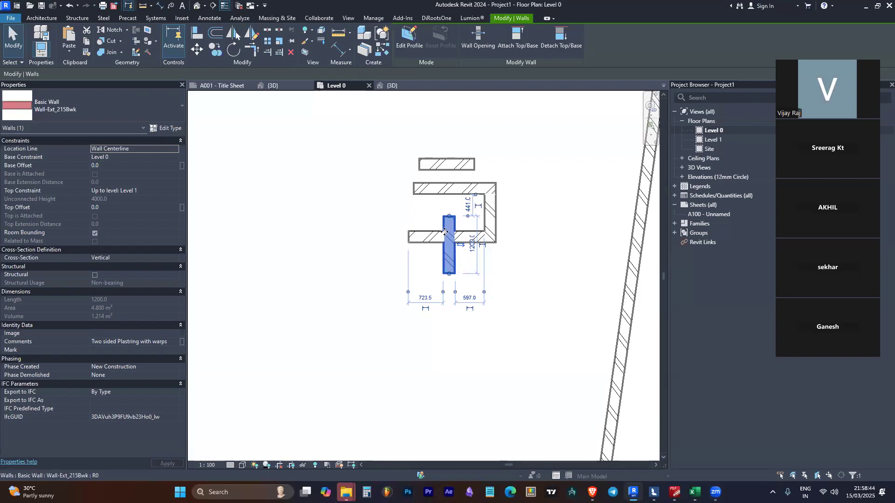
- Examine the available wall types and the Wall-Ext_215Bwk Type Comments in the crossing vertical wall's type properties
click(164, 128)
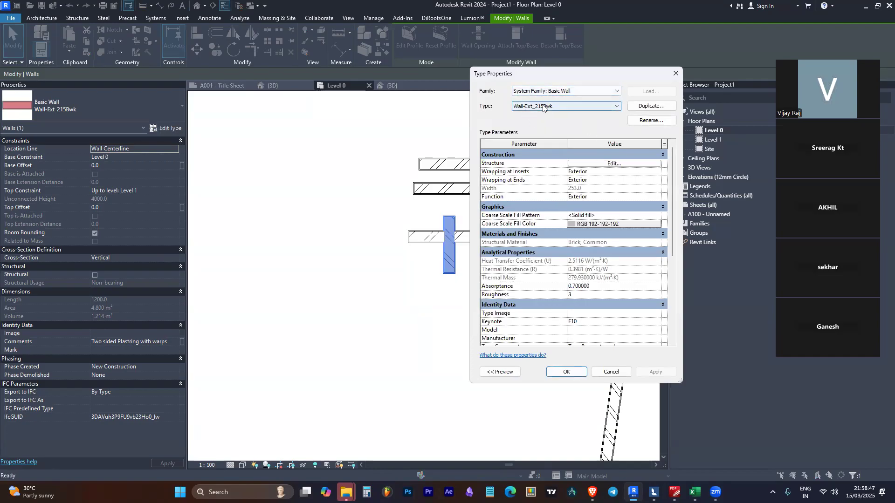
click(565, 109)
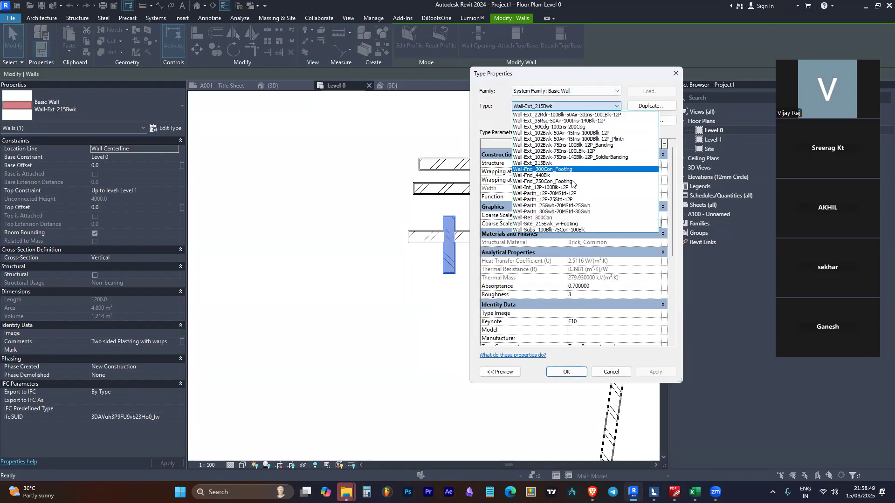
click(571, 107)
scroll(579, 301, down, 5)
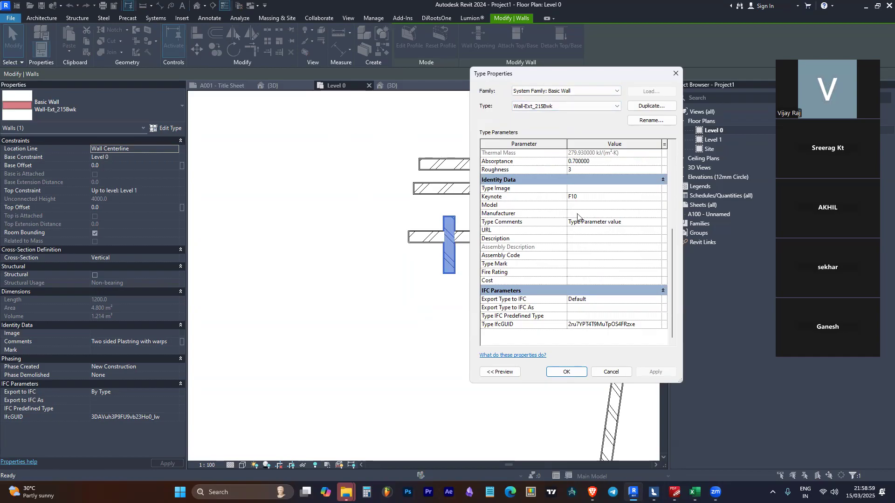
- Close the wall's type properties and all inactive views, keeping the Level 0 plan open
click(564, 372)
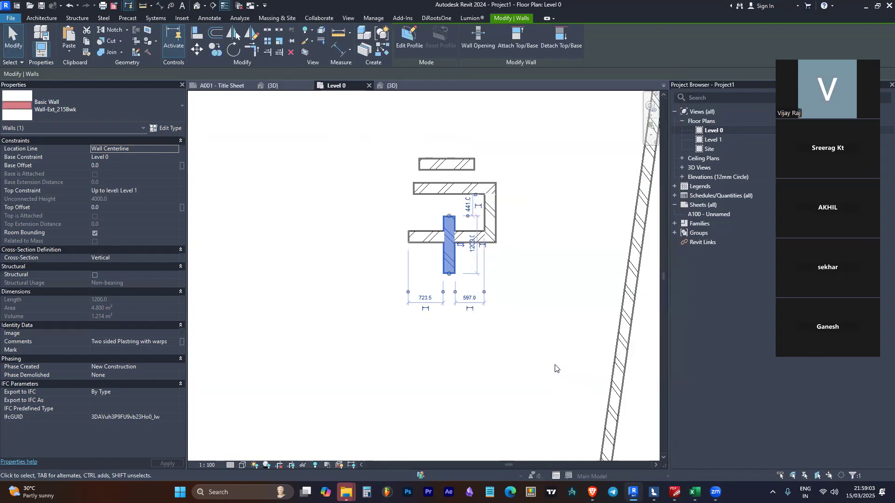
key(Escape)
scroll(417, 205, down, 5)
scroll(422, 205, up, 3)
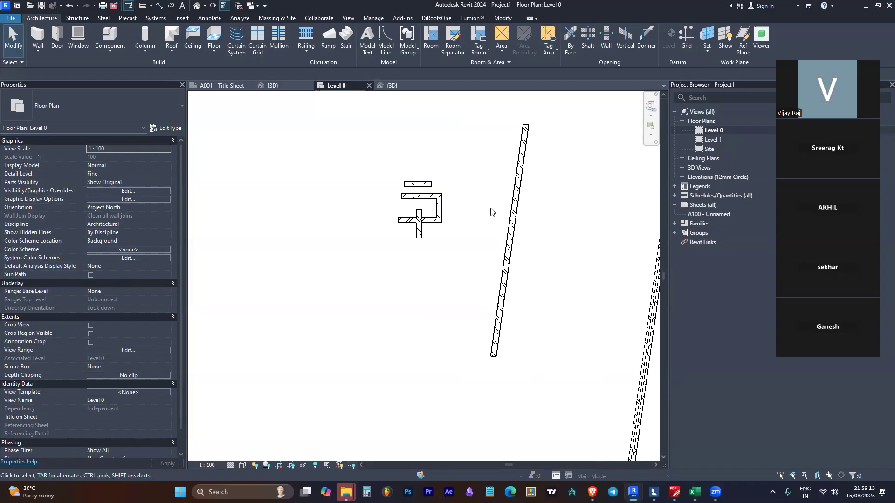
click(237, 5)
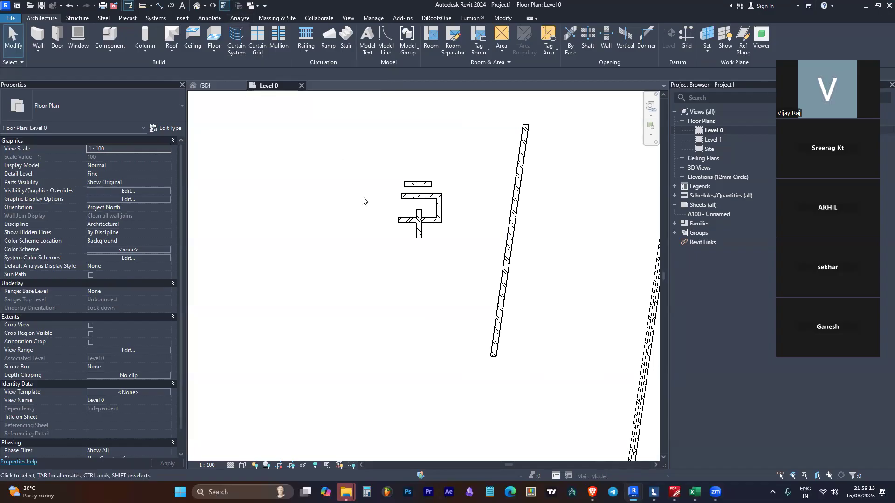
- Open the default 3D view and focus on the existing Curtain_Wall-Storefront wall
scroll(357, 242, down, 3)
scroll(380, 347, down, 2)
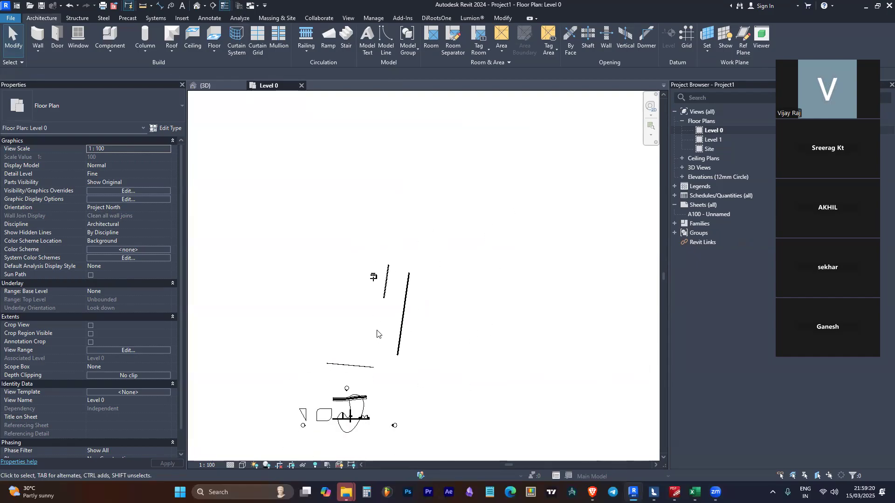
scroll(347, 378, up, 4)
click(196, 4)
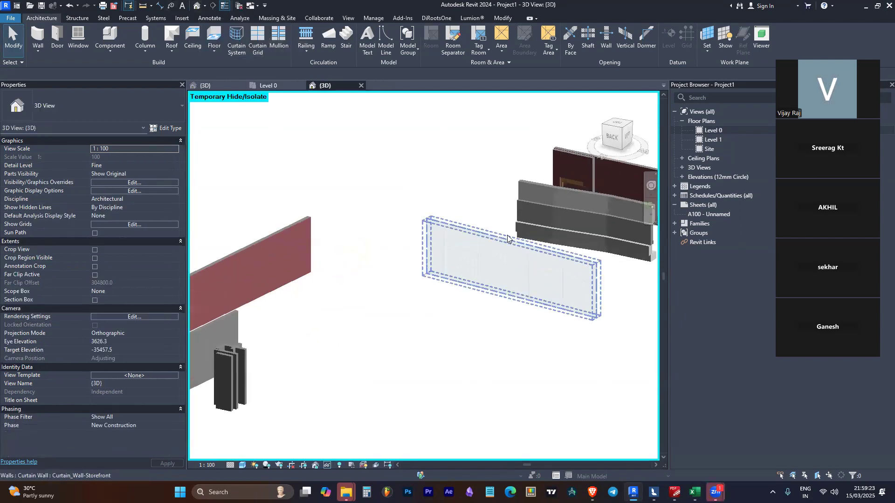
click(508, 238)
shift+middle_drag(509, 239, 494, 278)
scroll(365, 260, up, 5)
key(Escape)
scroll(390, 279, down, 4)
scroll(345, 265, up, 4)
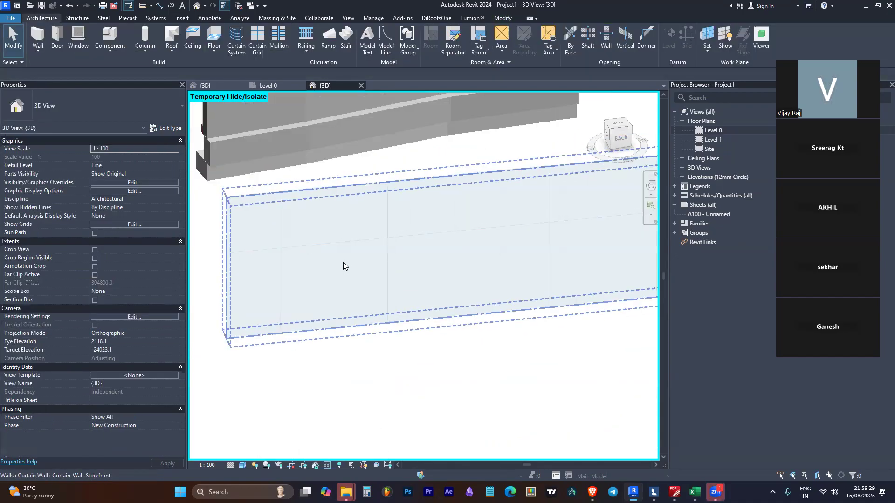
- Place a second Curtain_Wall-Storefront wall in the empty area beside the existing one, using Create Similar
click(343, 263)
scroll(343, 264, down, 5)
key(c)
key(s)
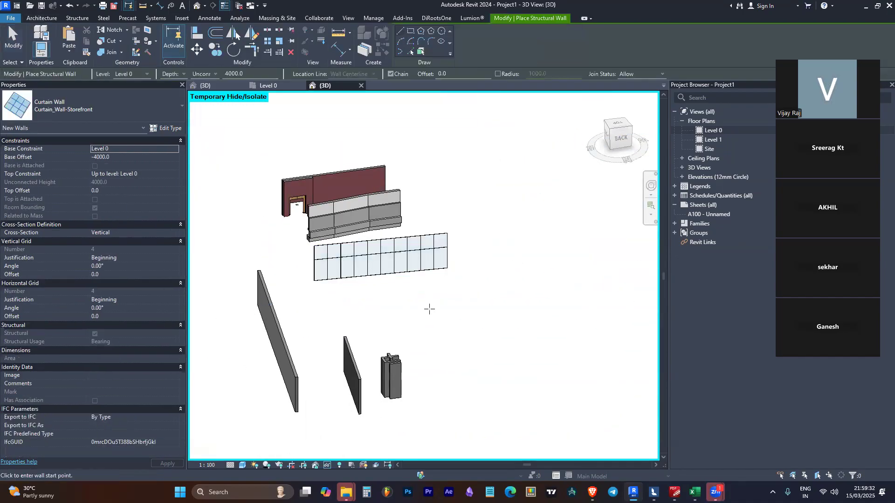
click(429, 309)
click(472, 292)
click(561, 274)
key(Escape)
key(Escape)
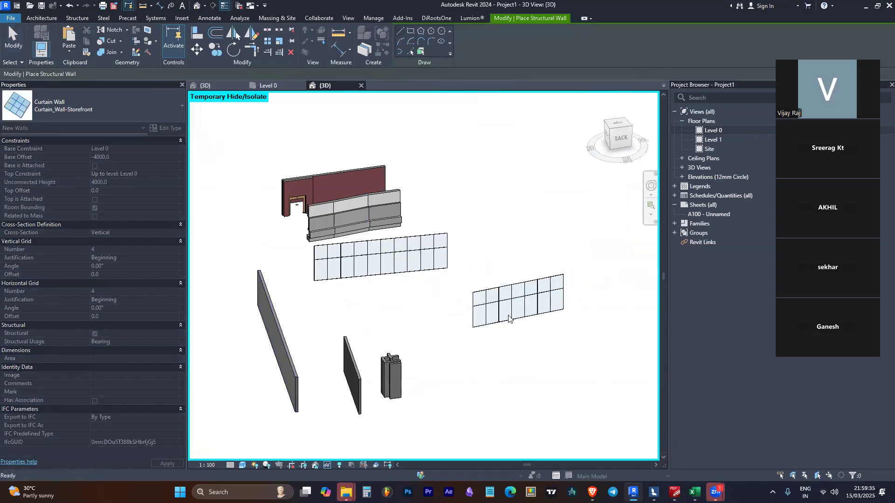
- Inspect the panels and grid lines of the new curtain wall up close
scroll(487, 296, up, 3)
click(488, 297)
shift+middle_drag(522, 350, 529, 304)
key(Escape)
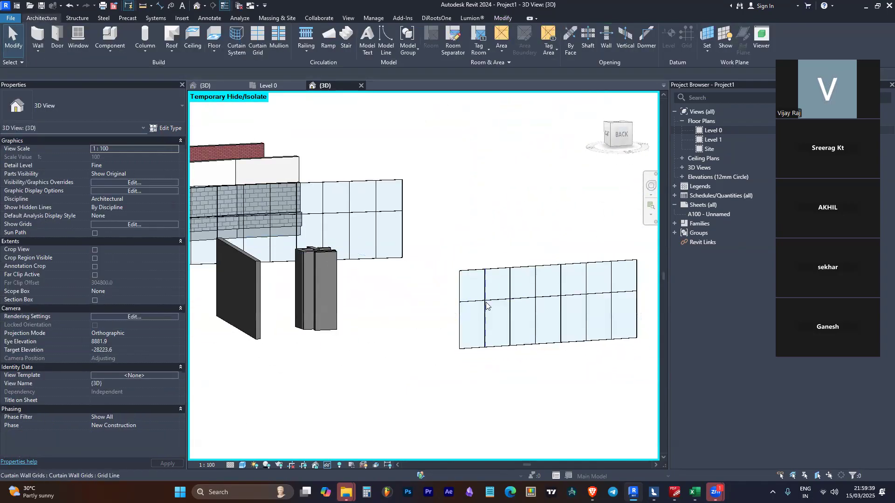
scroll(494, 303, up, 2)
click(496, 302)
shift+middle_drag(496, 302, 515, 296)
key(Escape)
scroll(515, 297, up, 2)
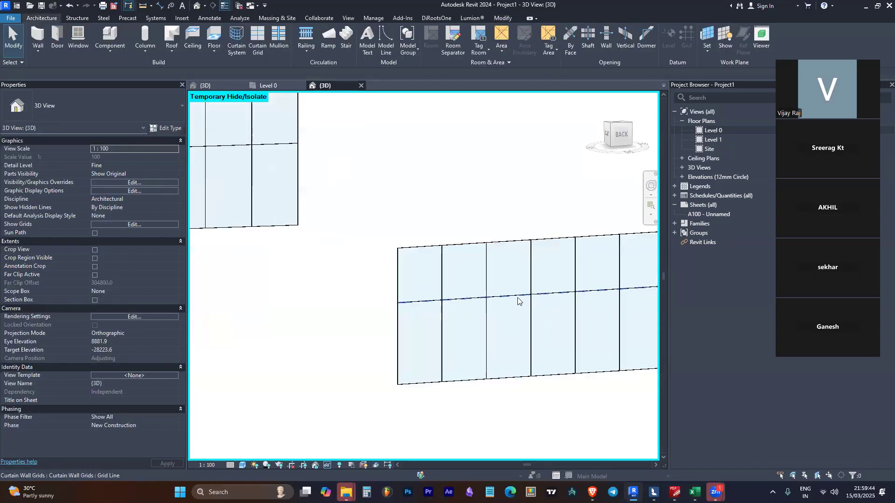
- Try to set the horizontal grid line of the new curtain wall 2500 mm above the wall's base
click(517, 297)
click(548, 333)
text(2500)
key(Return)
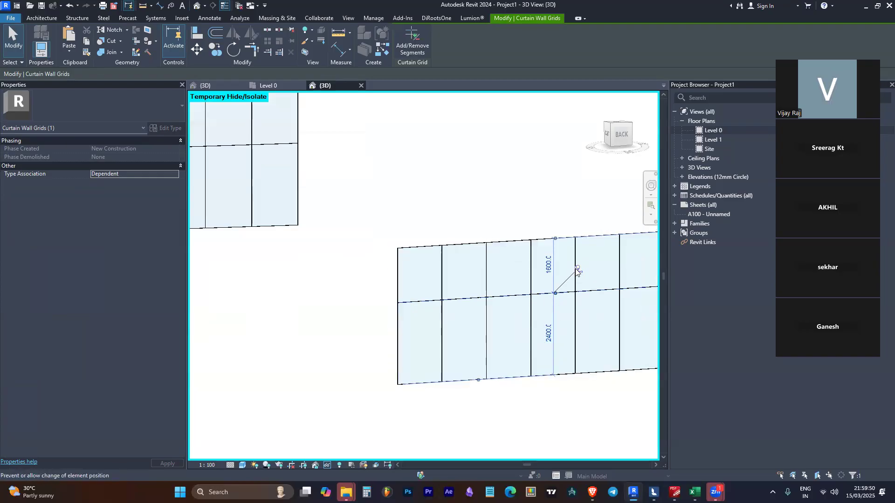
- Unpin the horizontal grid line and set its distance from the wall's base to 2500 mm
click(581, 269)
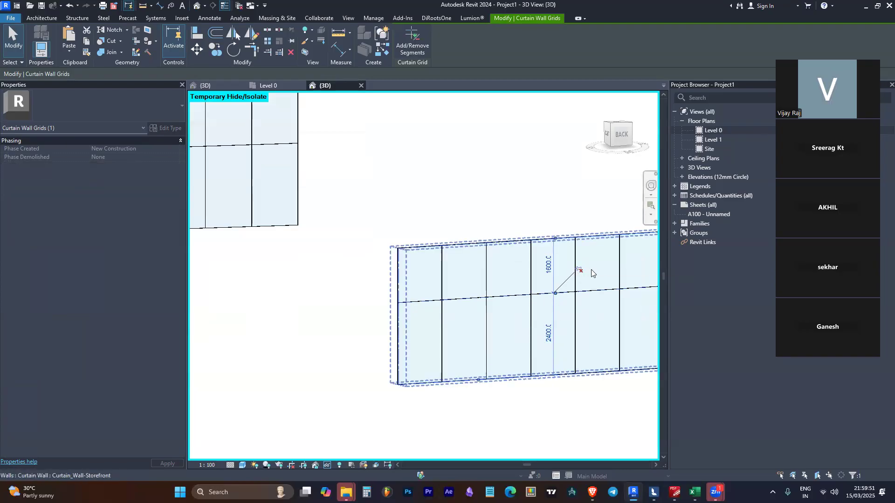
click(554, 332)
text(2)
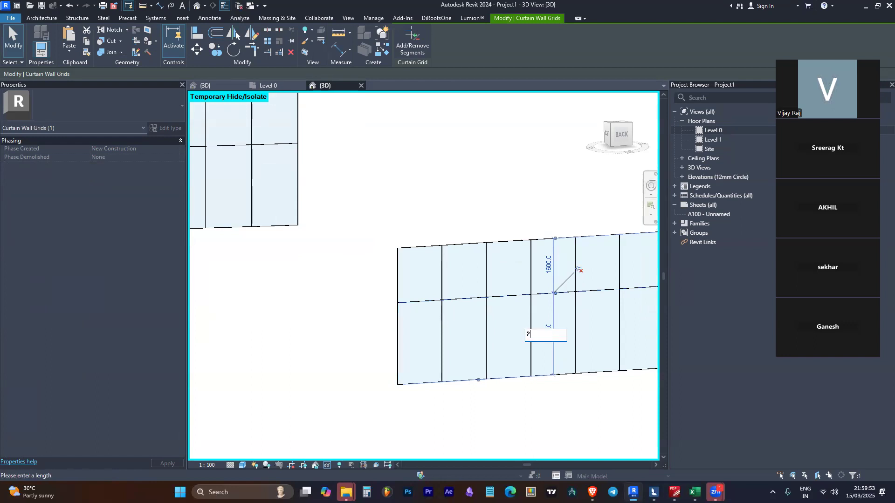
text(500)
key(Return)
- Raise the horizontal grid line to 3000 mm above the wall's base
click(549, 327)
text(3000)
key(Return)
scroll(460, 248, down, 3)
scroll(518, 277, up, 2)
key(Escape)
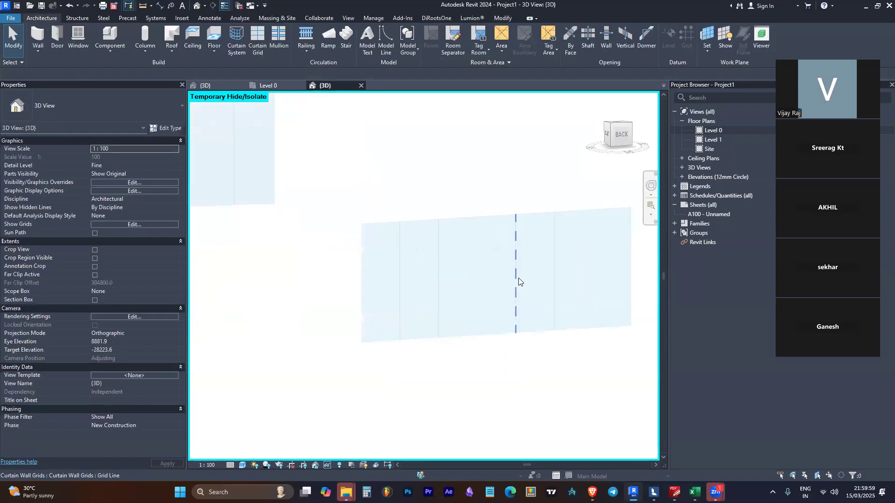
- Examine the new curtain wall's vertical grid lines, their spacing and the panel joints from several angles
click(518, 278)
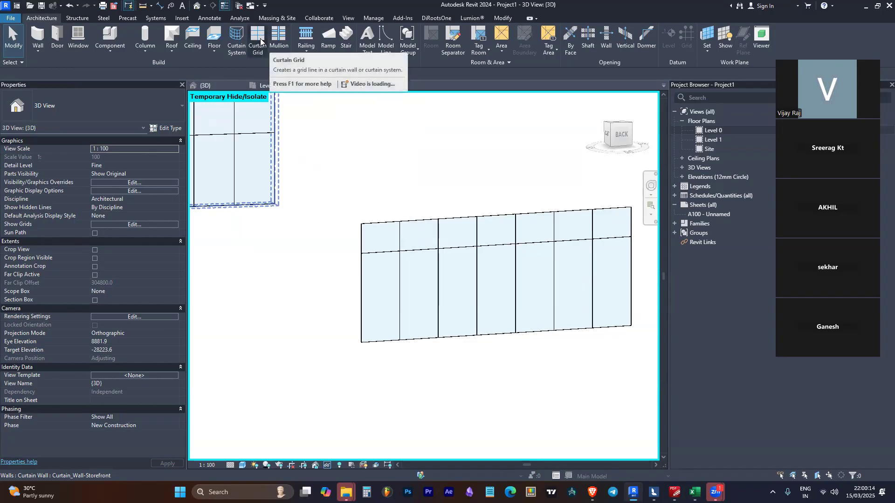
scroll(435, 236, up, 6)
scroll(450, 177, up, 1)
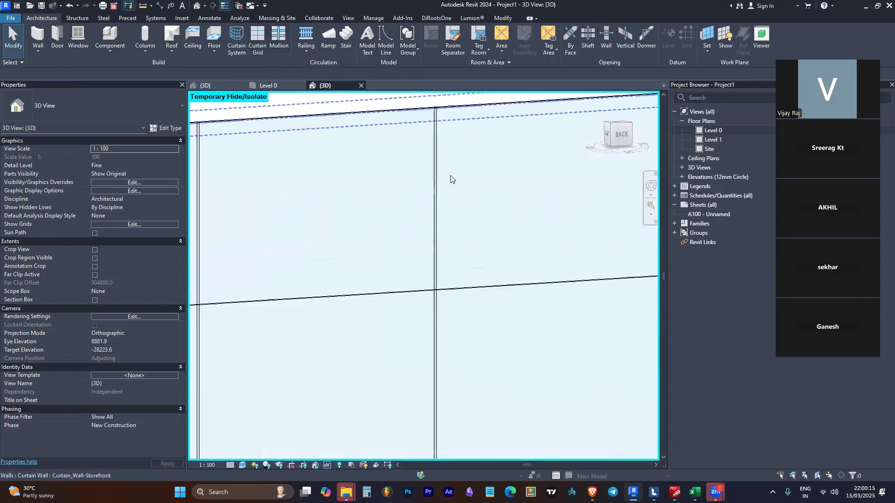
click(432, 162)
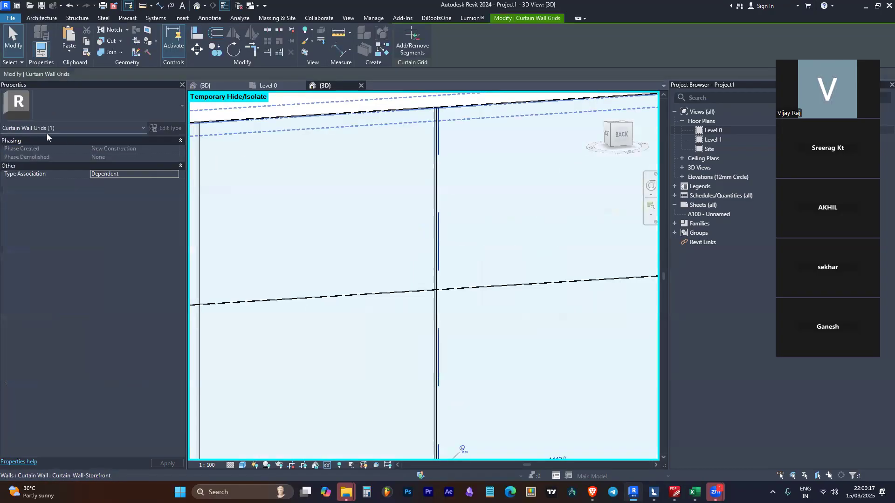
scroll(463, 254, down, 3)
shift+middle_drag(446, 225, 465, 288)
scroll(465, 289, down, 1)
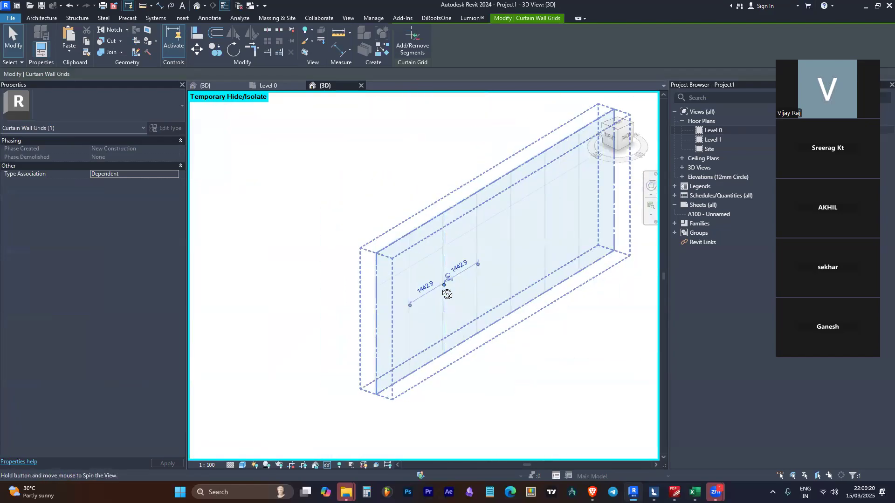
scroll(438, 225, up, 2)
key(Escape)
scroll(385, 204, down, 3)
scroll(319, 295, up, 4)
scroll(253, 305, down, 3)
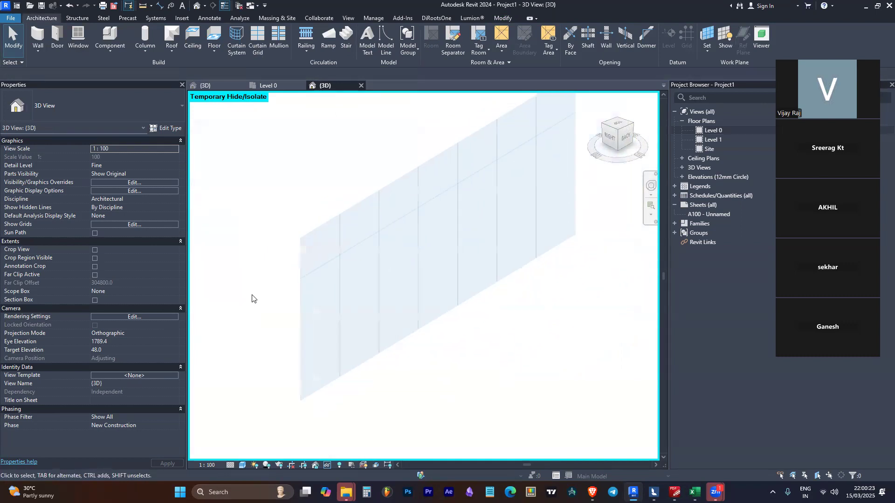
scroll(447, 172, up, 2)
scroll(402, 279, up, 5)
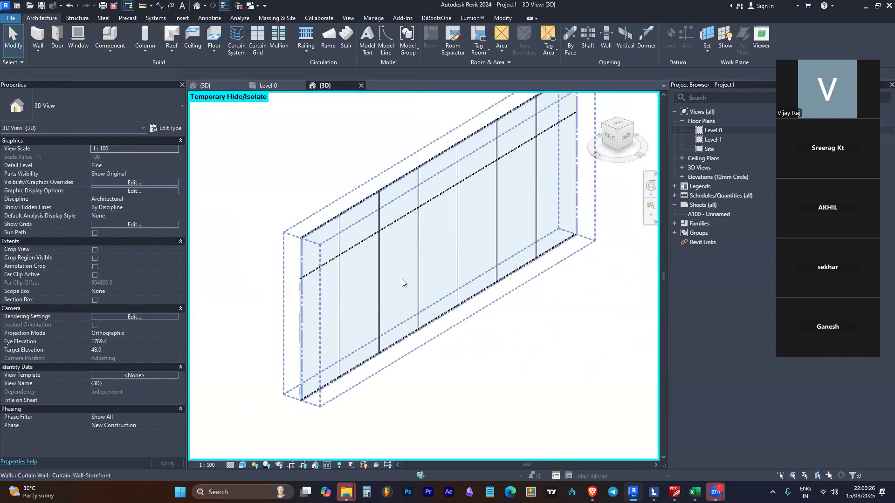
scroll(330, 235, down, 2)
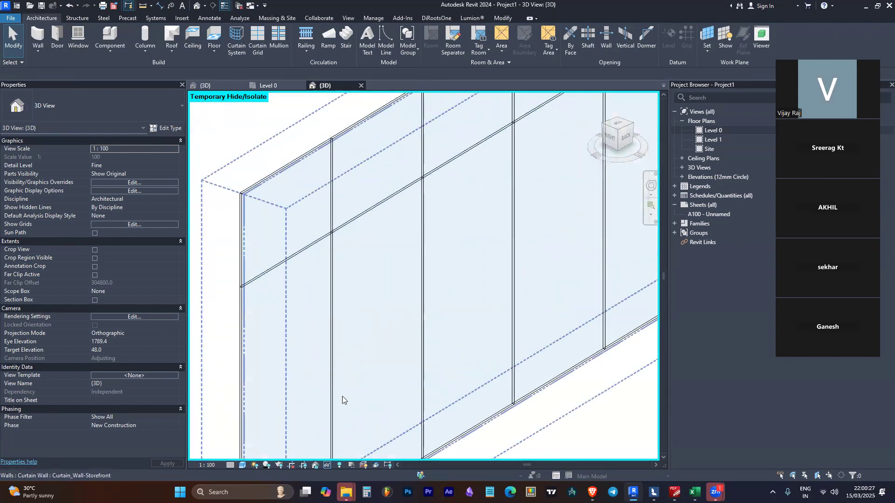
scroll(366, 233, down, 3)
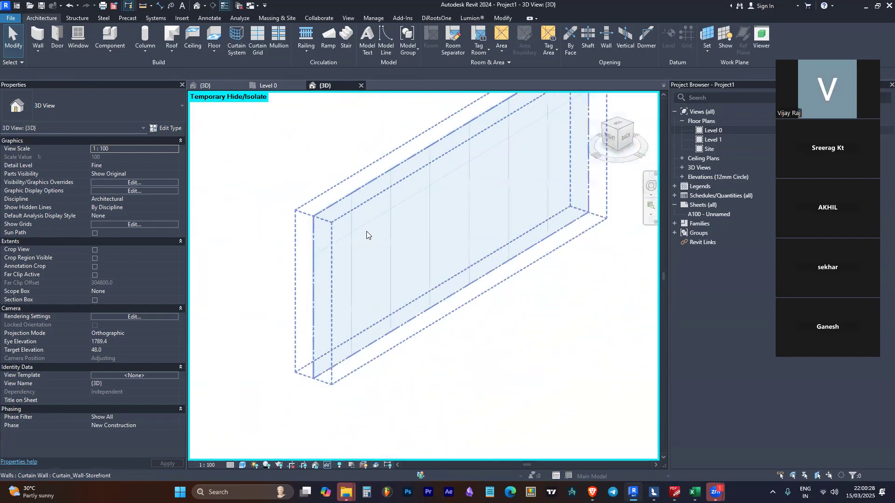
click(282, 44)
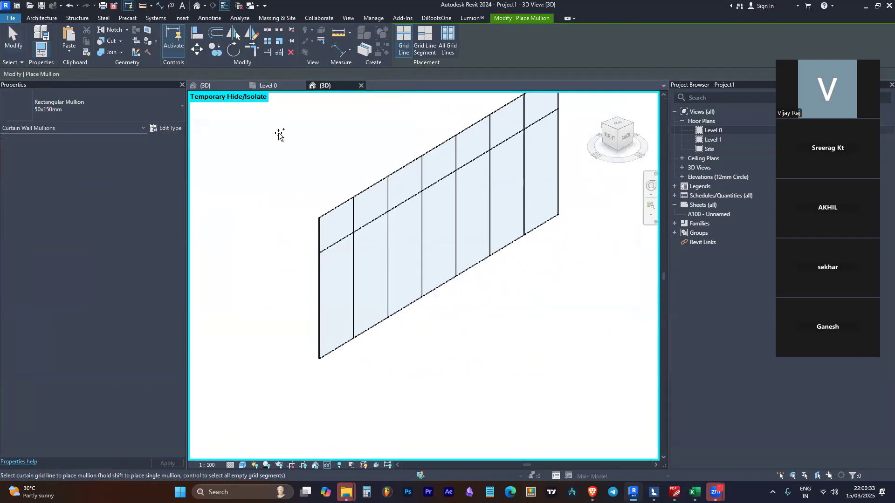
scroll(399, 169, up, 1)
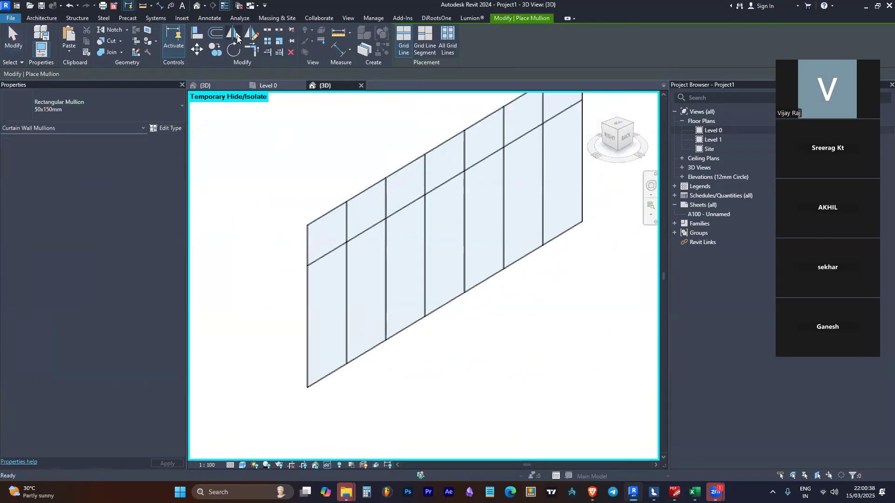
key(Escape)
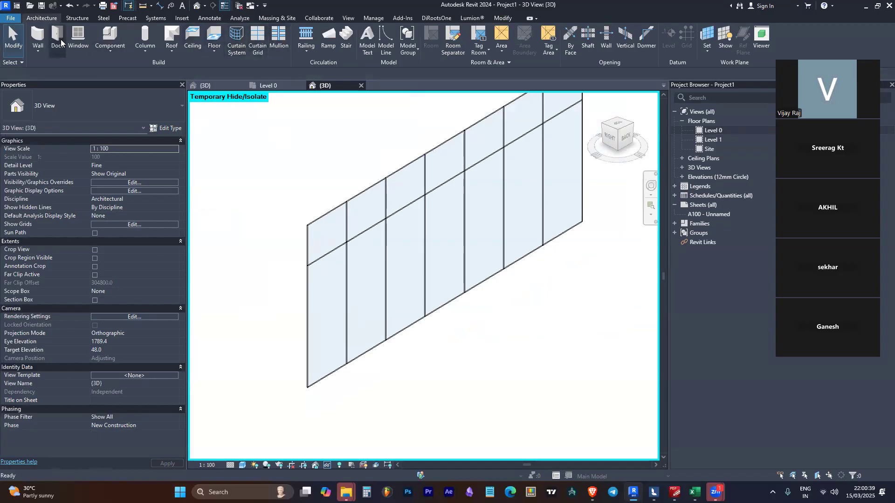
- Place 50x150mm rectangular mullions along all four edges and the horizontal grid line of the new curtain wall
click(274, 50)
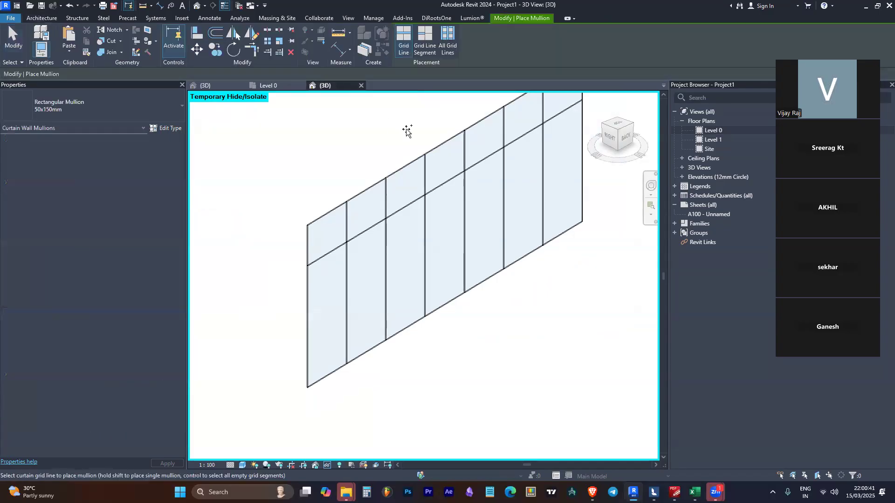
click(422, 156)
click(308, 255)
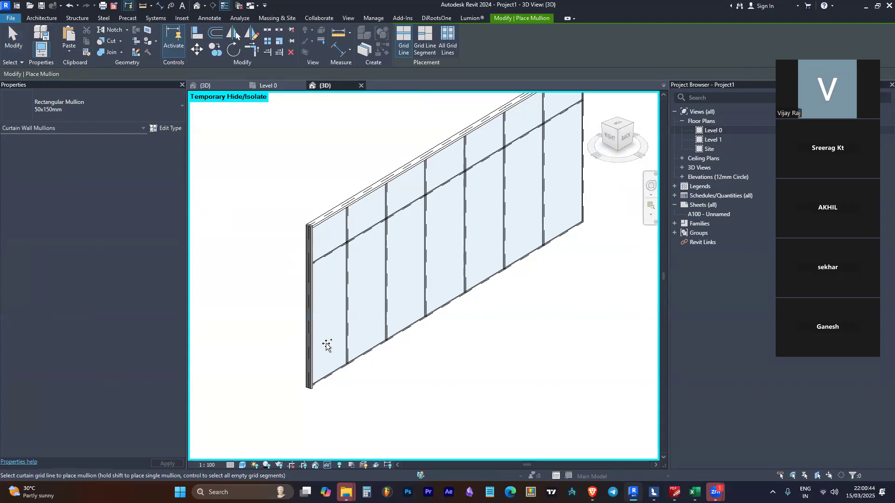
click(330, 372)
click(583, 184)
click(515, 146)
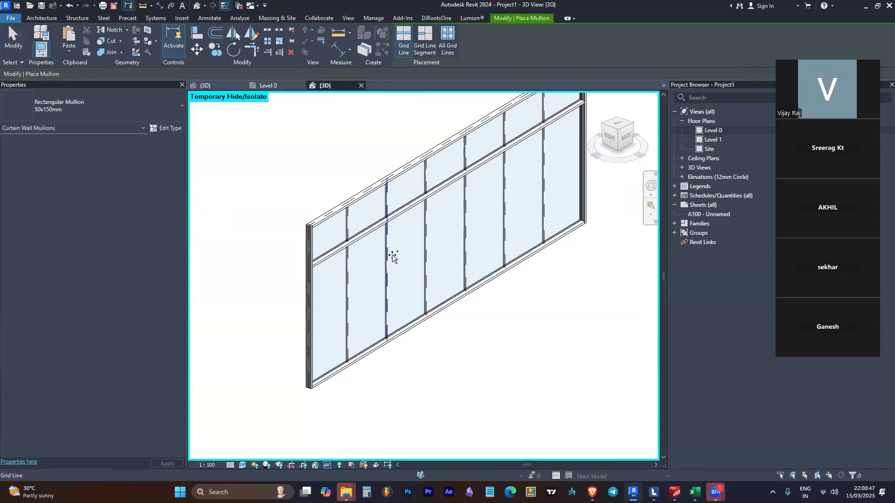
key(Escape)
- Inspect the placed mullions on the curtain wall from different angles
key(Caps_Lock)
shift+middle_drag(539, 320, 369, 318)
key(Caps_Lock)
shift+middle_drag(299, 211, 583, 351)
scroll(280, 228, up, 4)
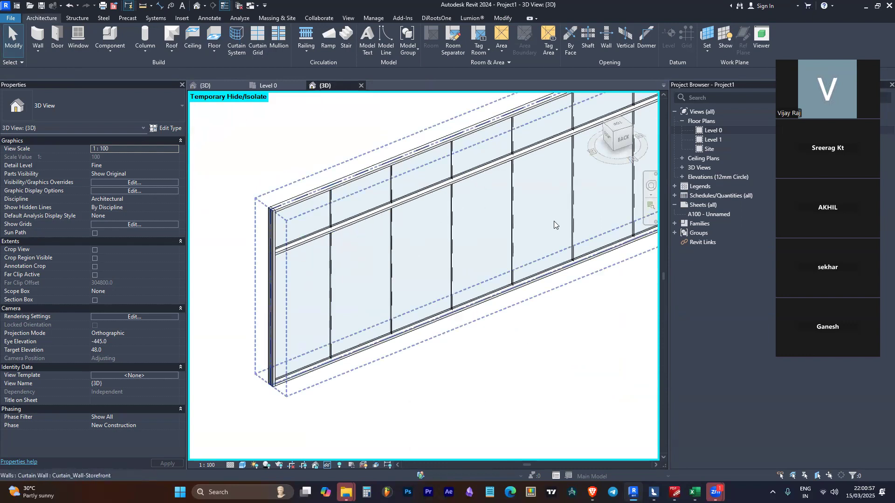
scroll(333, 275, down, 3)
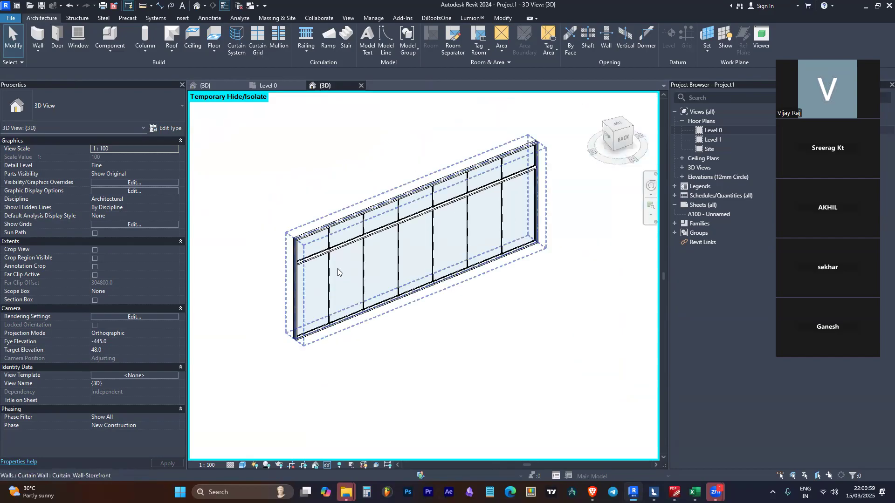
- Preview the One Segment and All Except Picked grid placements, and add an All Segments horizontal grid line midway through the lower panels at 1500 mm
click(261, 43)
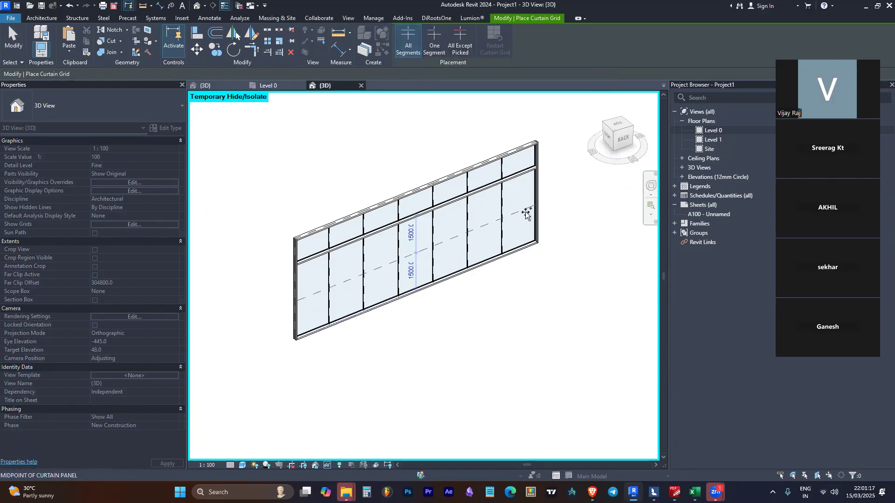
click(433, 45)
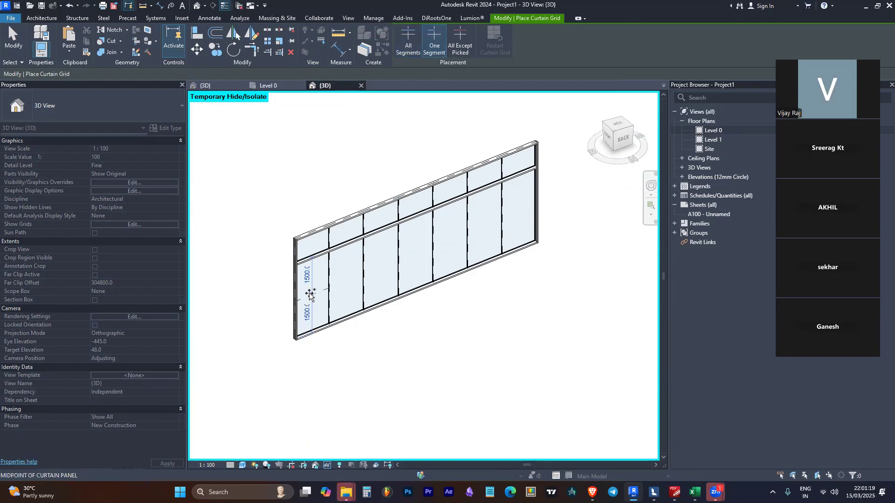
click(460, 45)
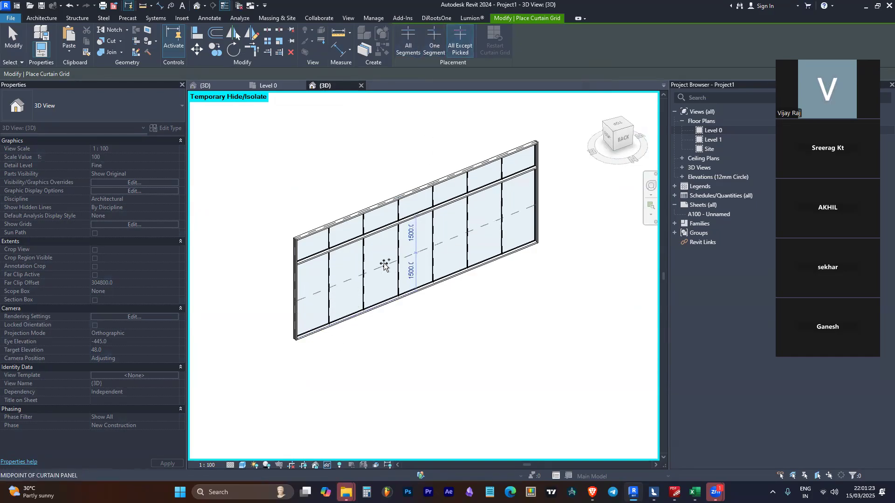
click(409, 45)
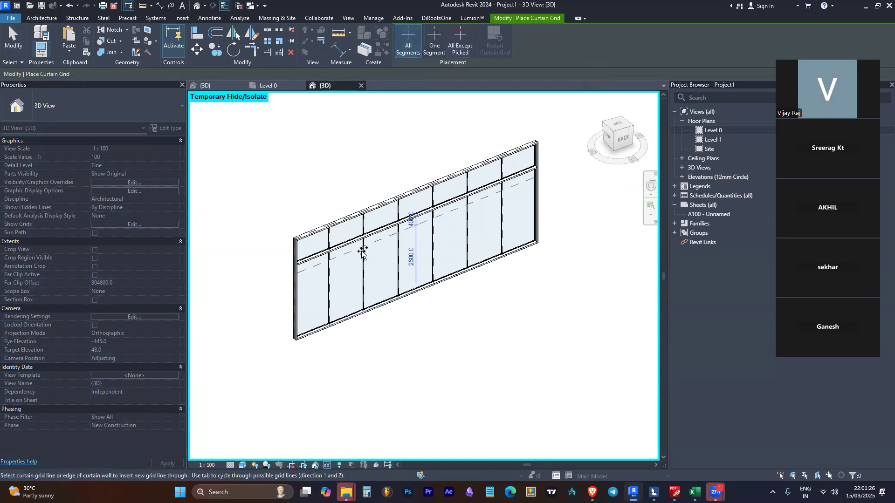
click(392, 262)
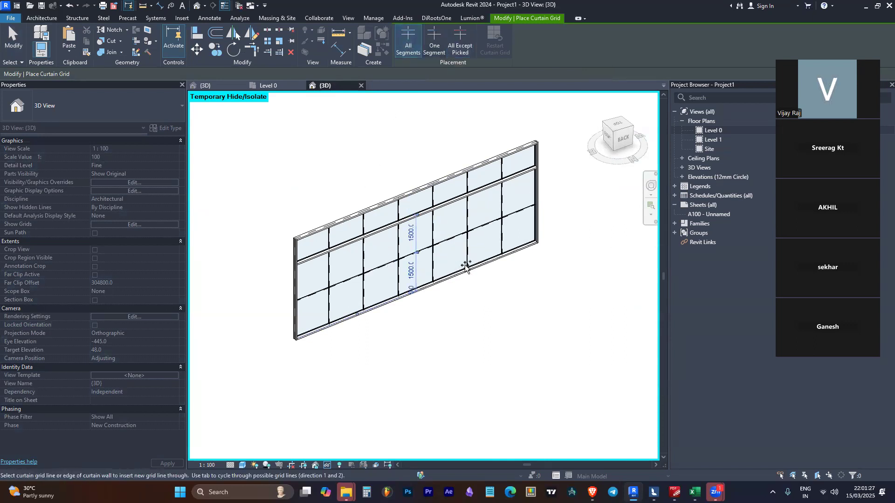
- Place a 50x150mm rectangular mullion along the horizontal grid line that divides the curtain wall's lower panels
key(Escape)
key(Escape)
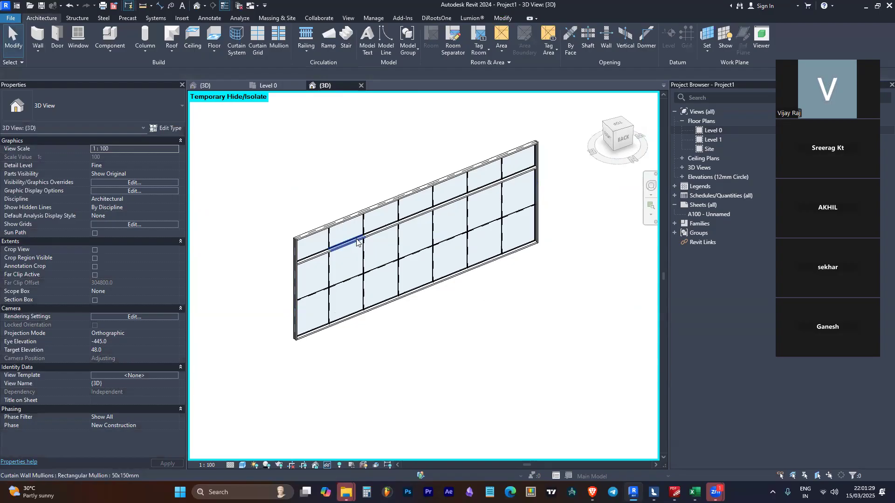
click(357, 241)
scroll(345, 242, up, 5)
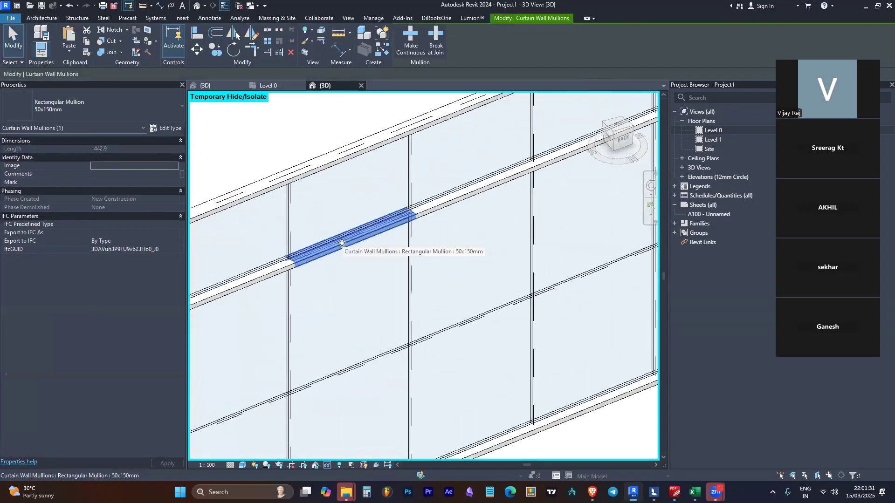
key(c)
key(s)
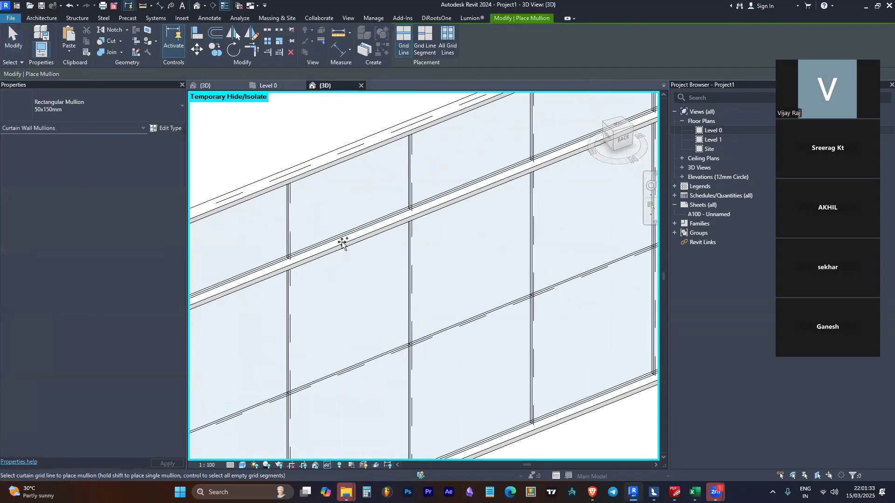
scroll(380, 203, down, 3)
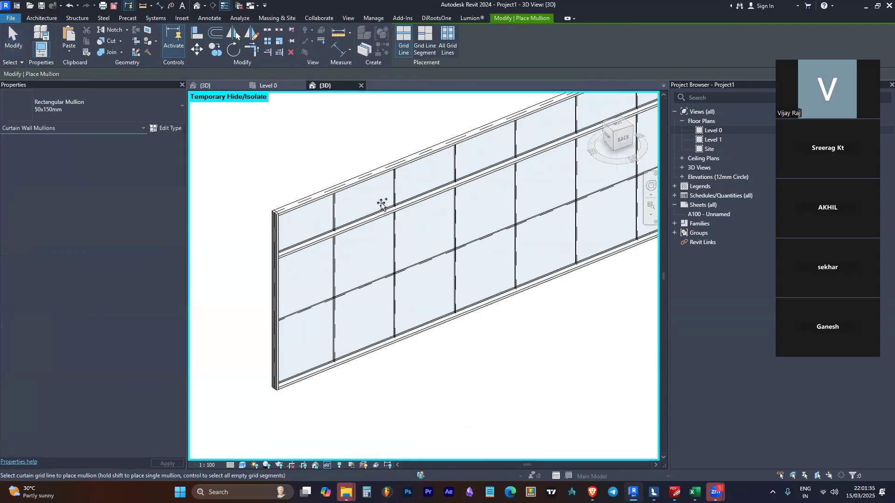
click(421, 265)
key(Escape)
key(Escape)
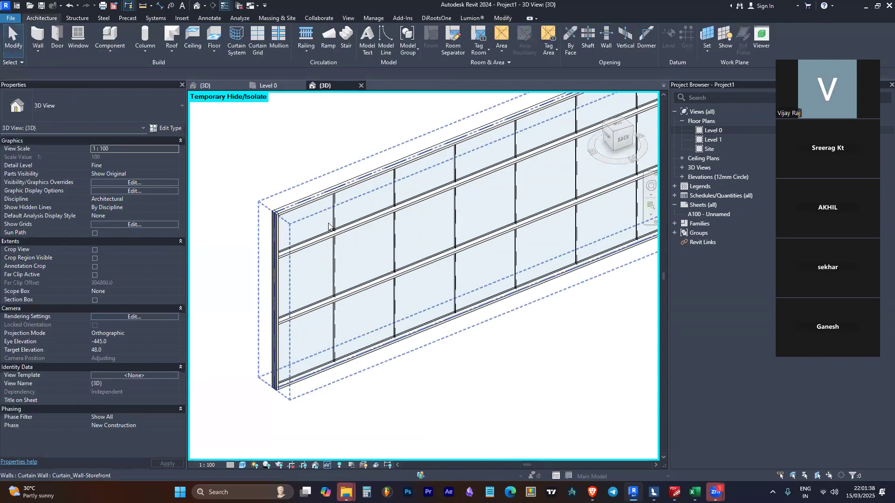
- Examine the curtain wall with its mullions alongside the other wall types in the model from several angles
scroll(457, 260, down, 3)
click(507, 180)
shift+middle_drag(545, 233, 410, 209)
click(549, 301)
shift+middle_drag(549, 302, 722, 293)
scroll(568, 167, down, 3)
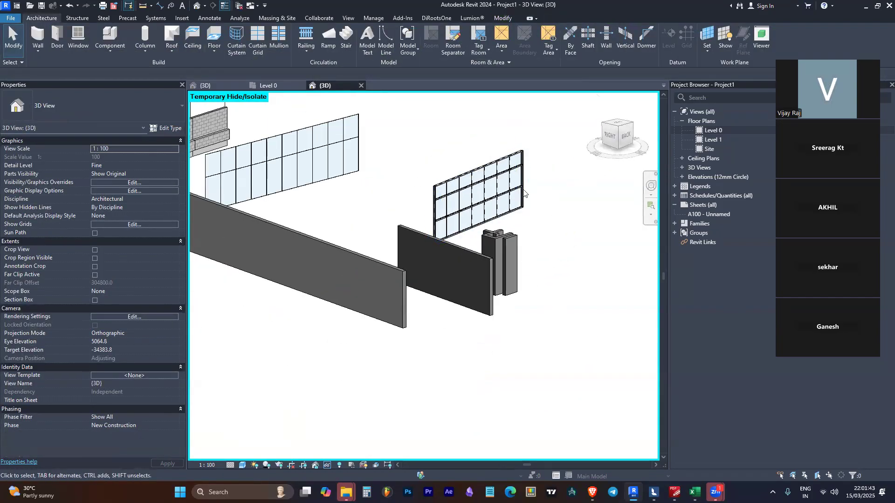
scroll(589, 266, down, 3)
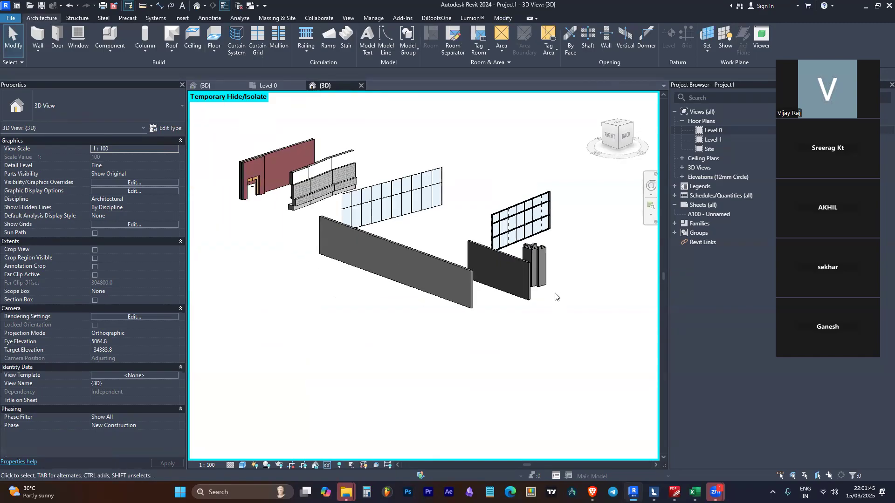
scroll(536, 287, up, 2)
- Check the types and instance properties of the short and the long plain basic walls, one after the other
click(484, 268)
shift+middle_drag(521, 296, 530, 362)
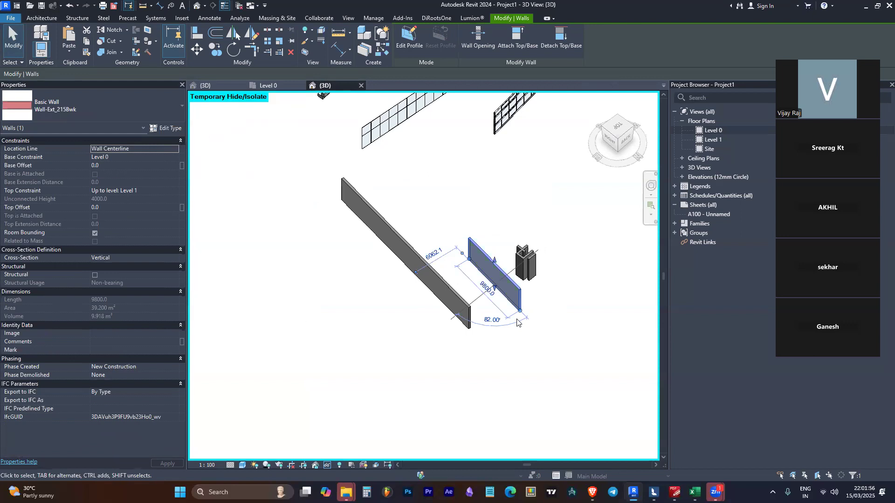
click(368, 226)
scroll(363, 219, up, 5)
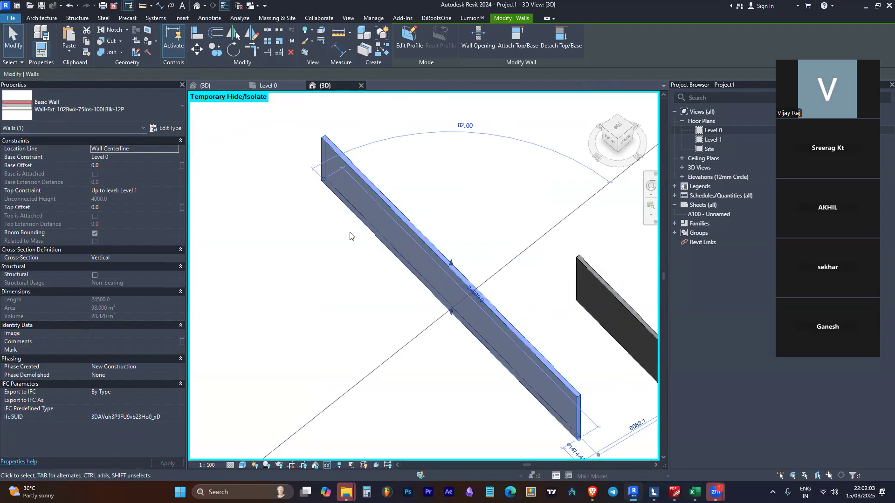
scroll(351, 240, down, 4)
scroll(292, 173, up, 3)
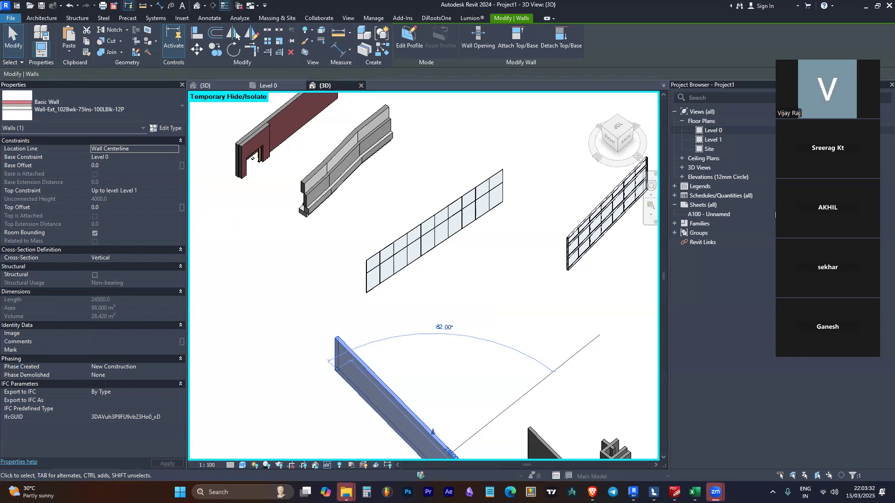
key(super+n)
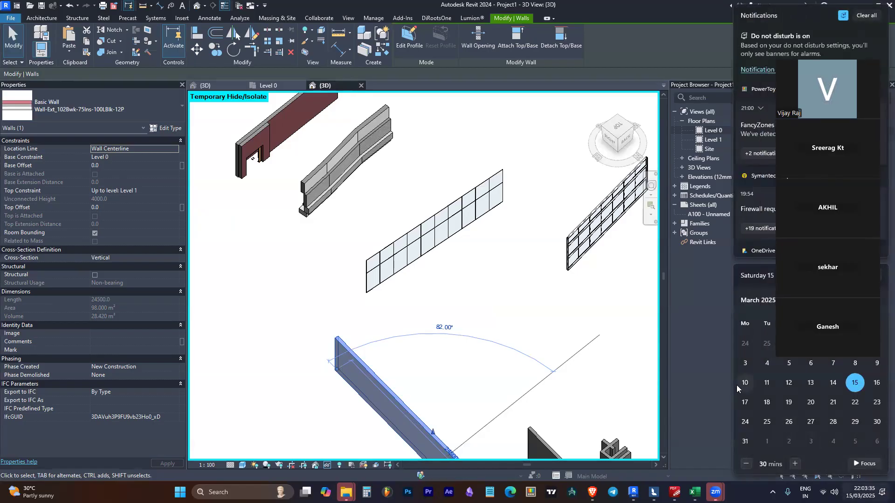
key(Escape)
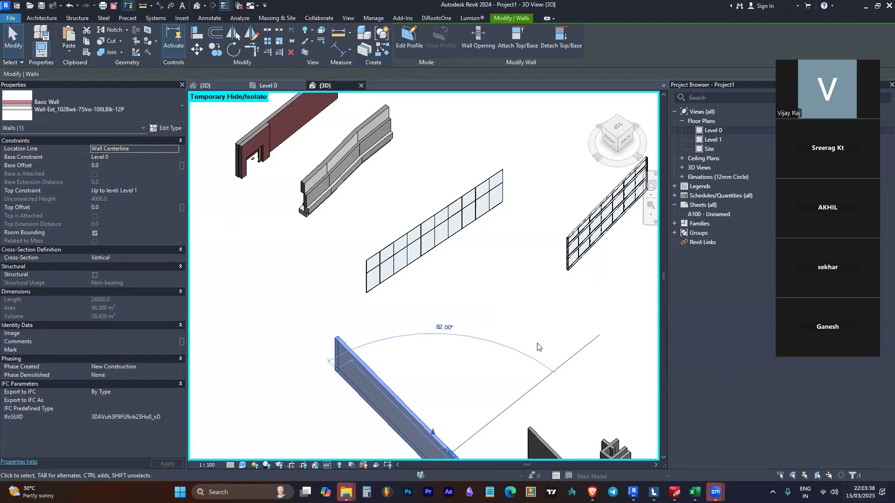